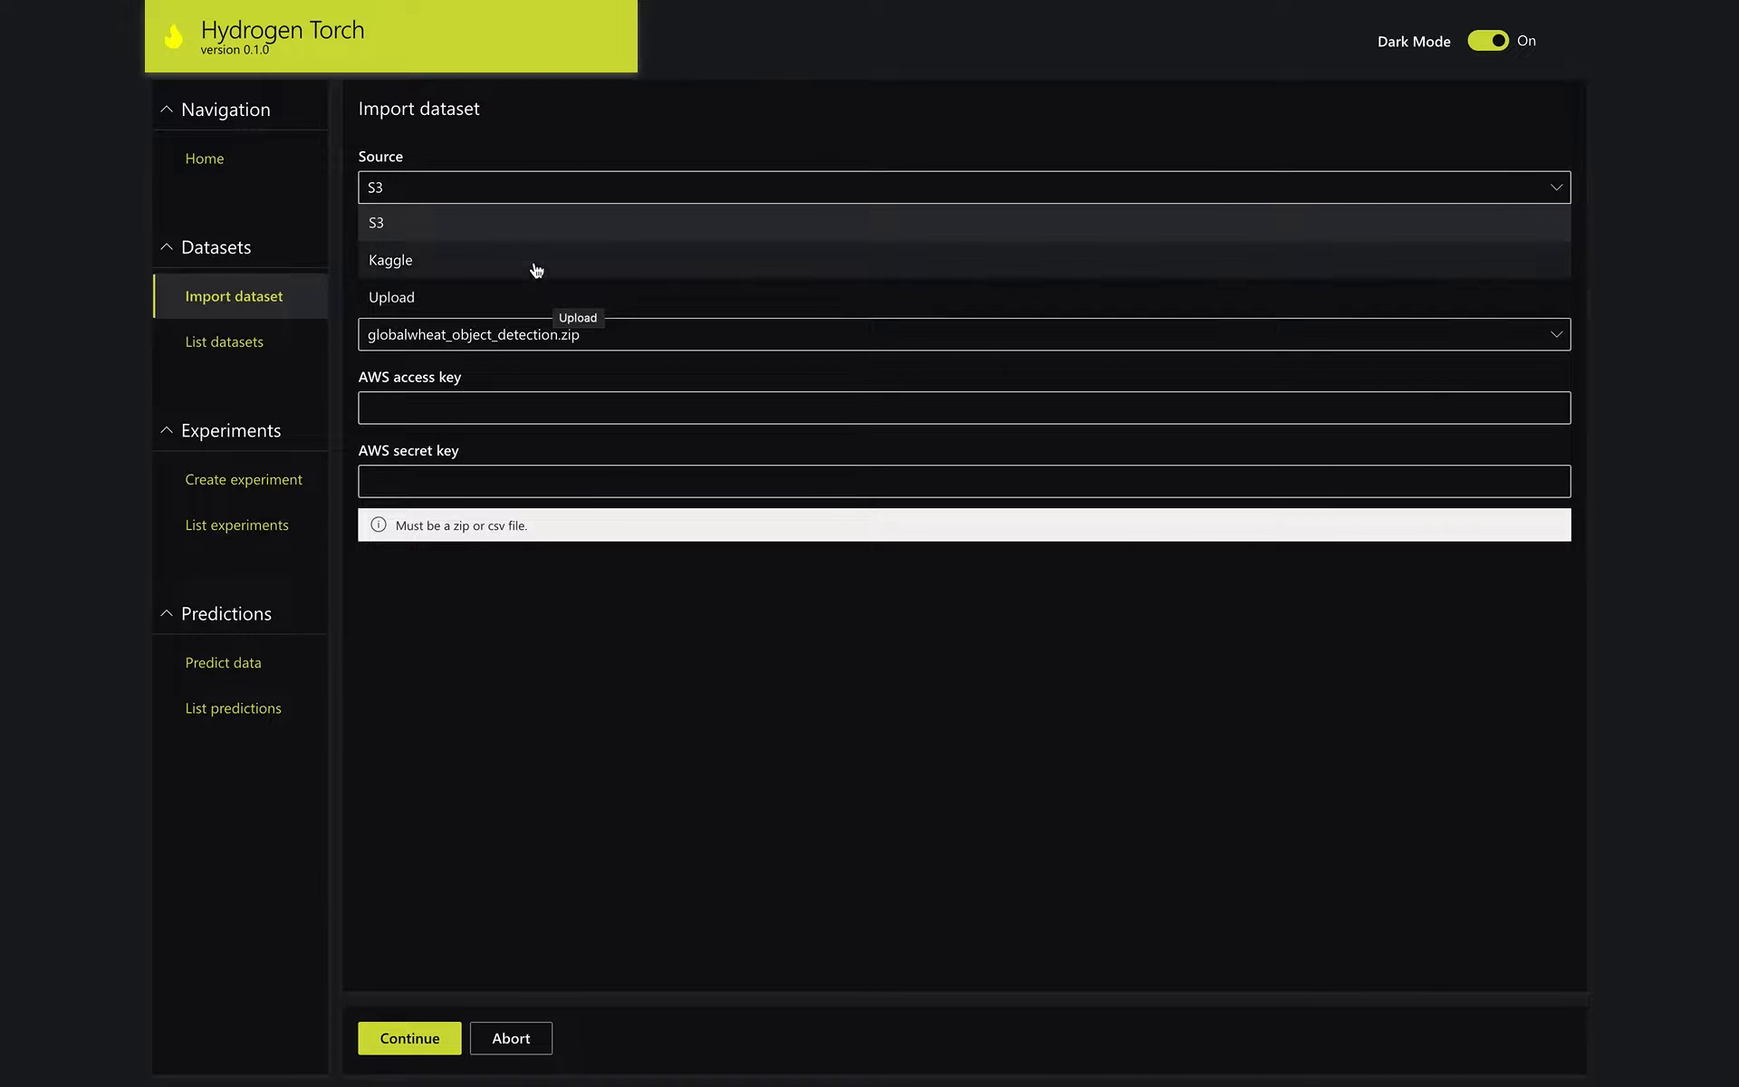
Choose S3 as the import source and proceed with globalwheat_object_detection.zip from the hydrogen-torch-external bucket
left_click(529, 226)
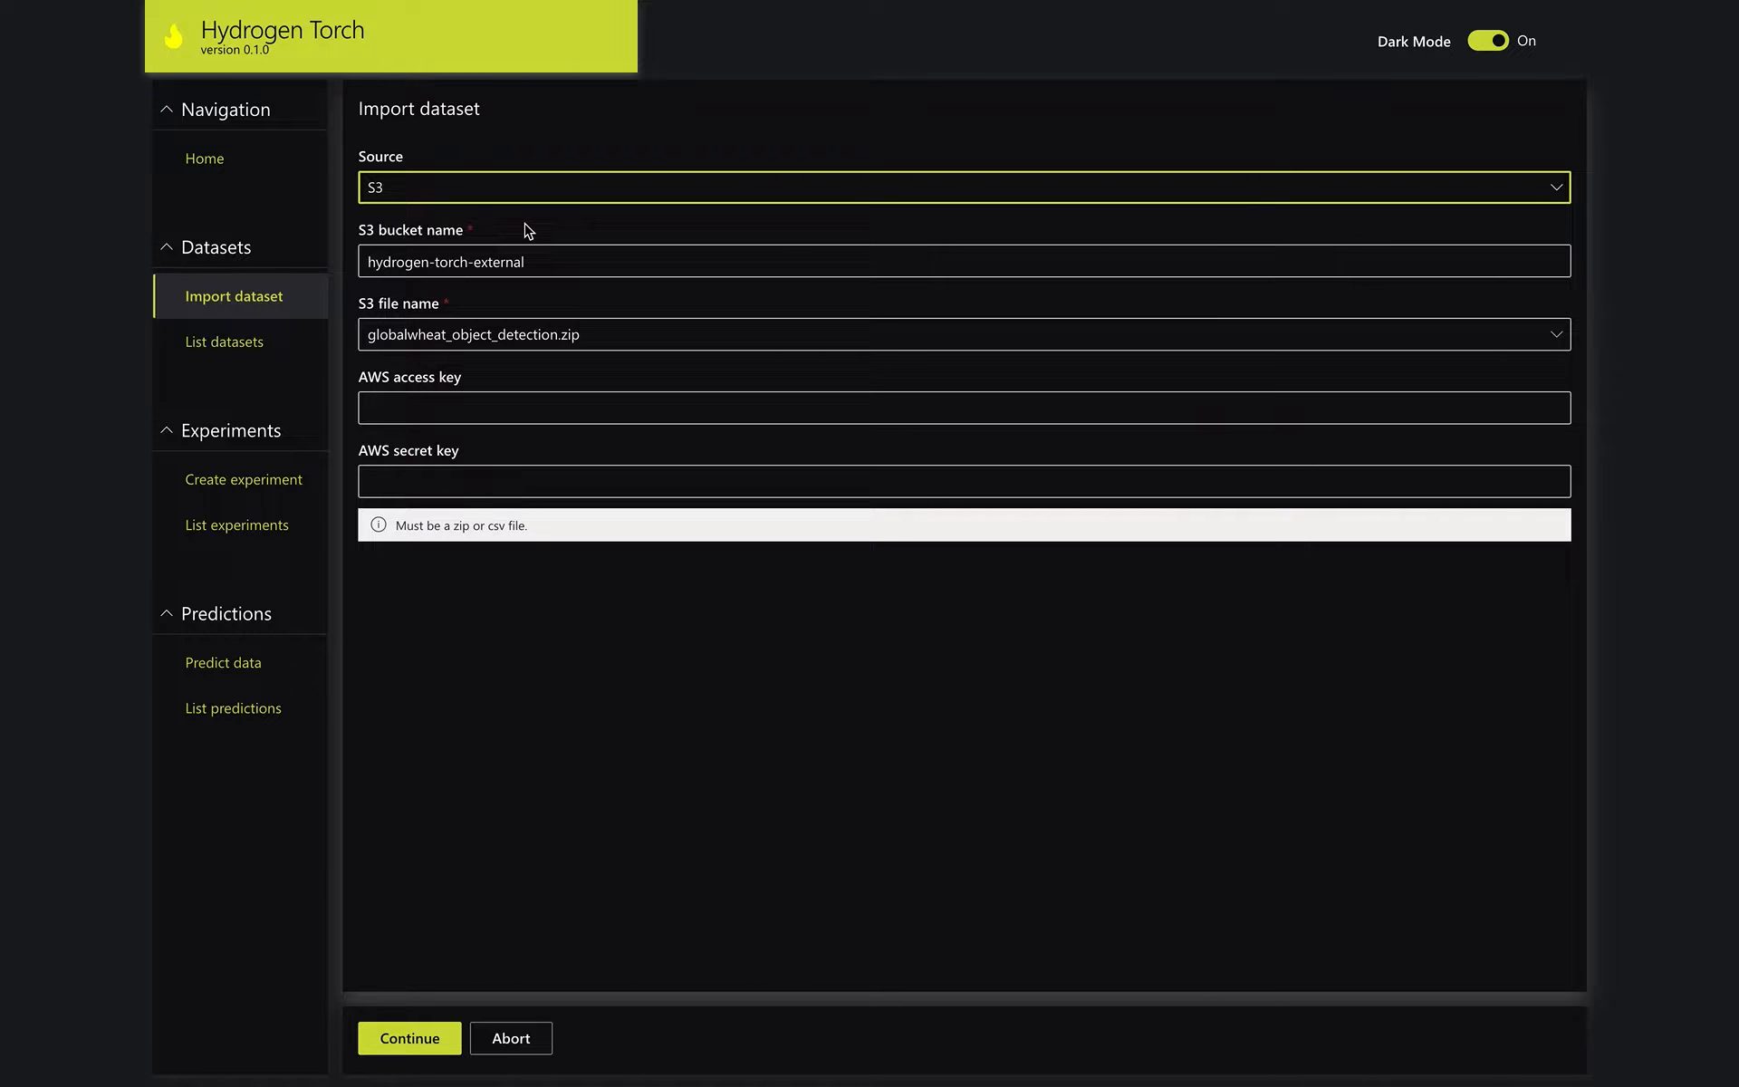
left_click(435, 1040)
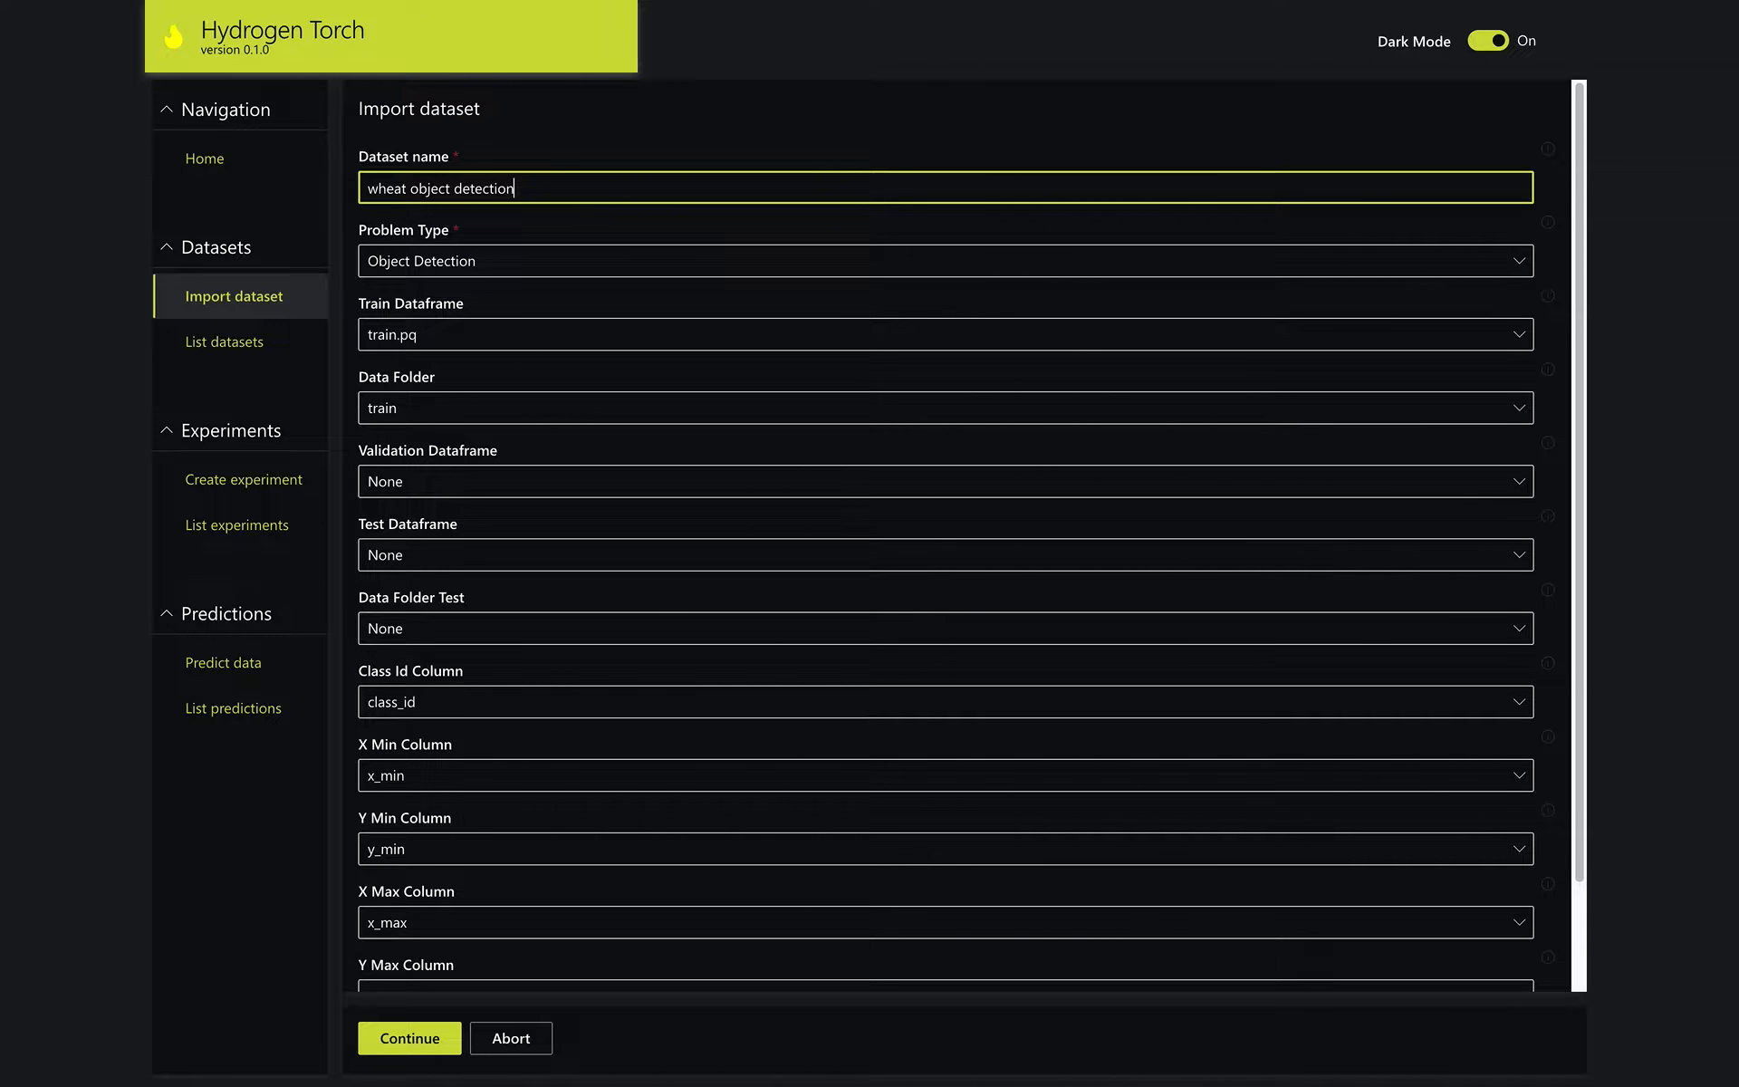
Name the dataset "wheat object detection" and choose Object Detection as the problem type
mouse_move(1552, 151)
key("Tab")
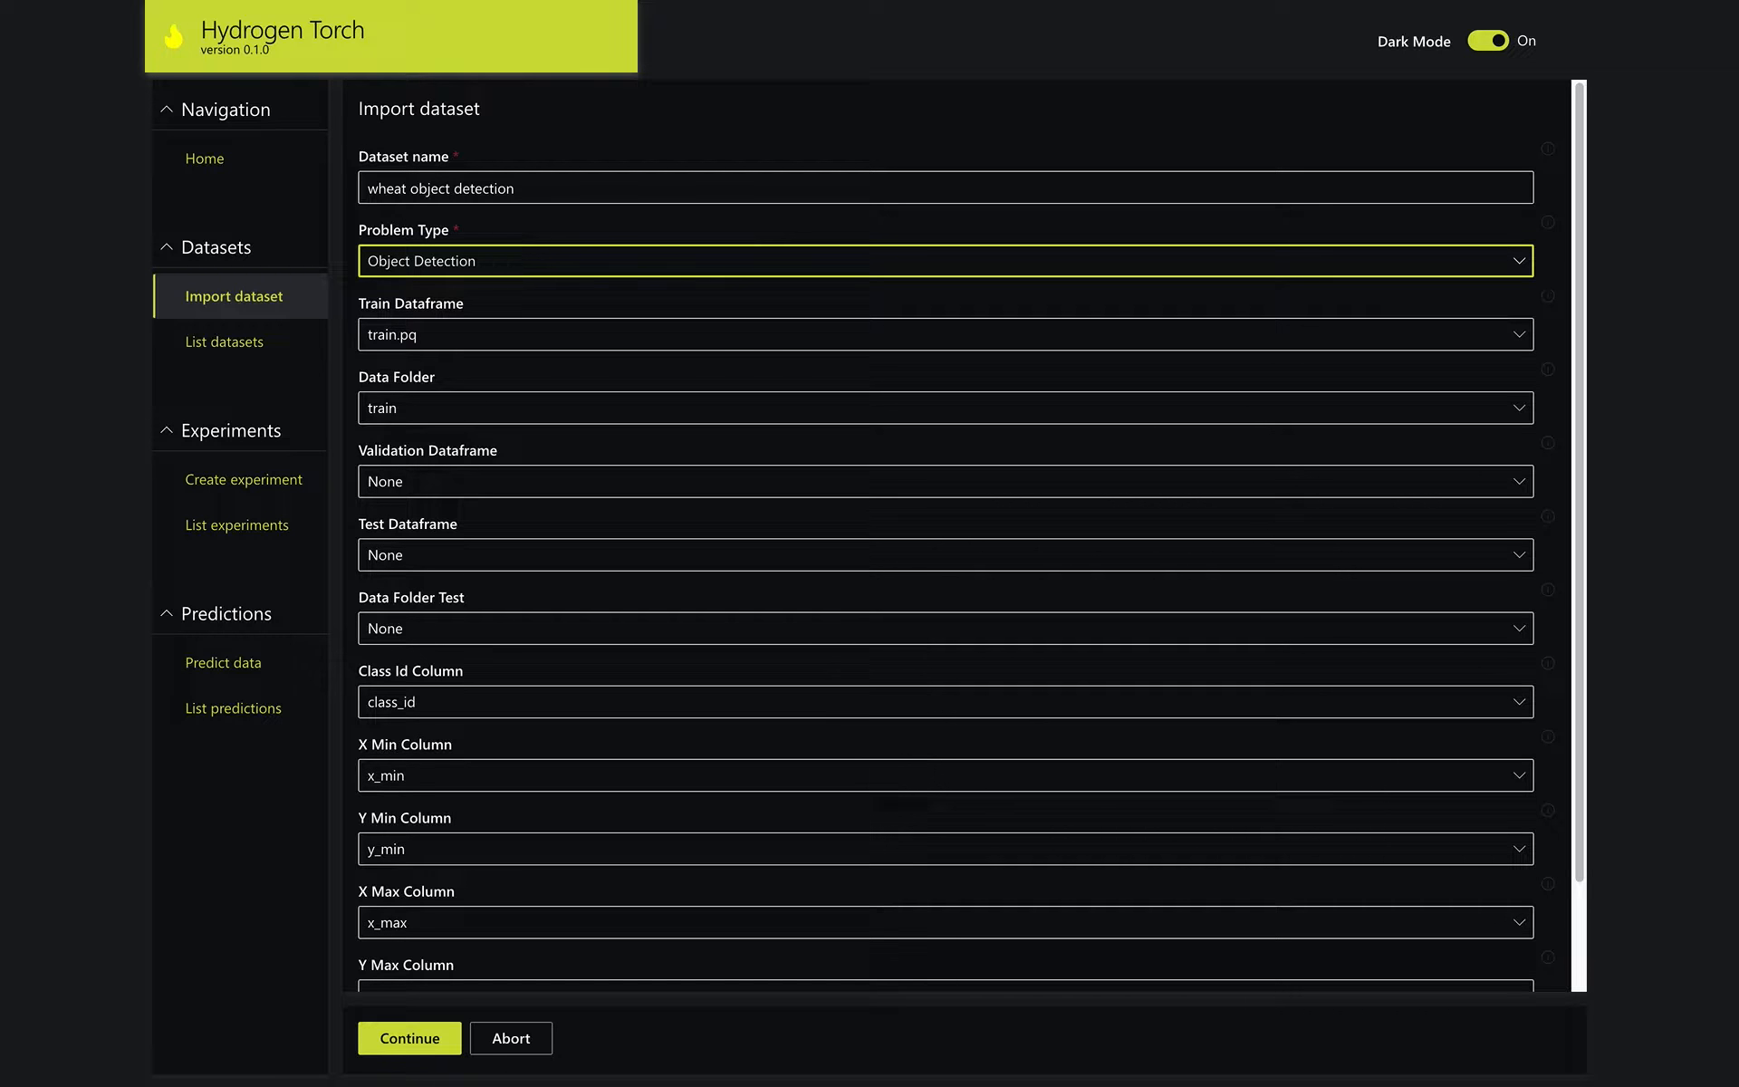
key("Return")
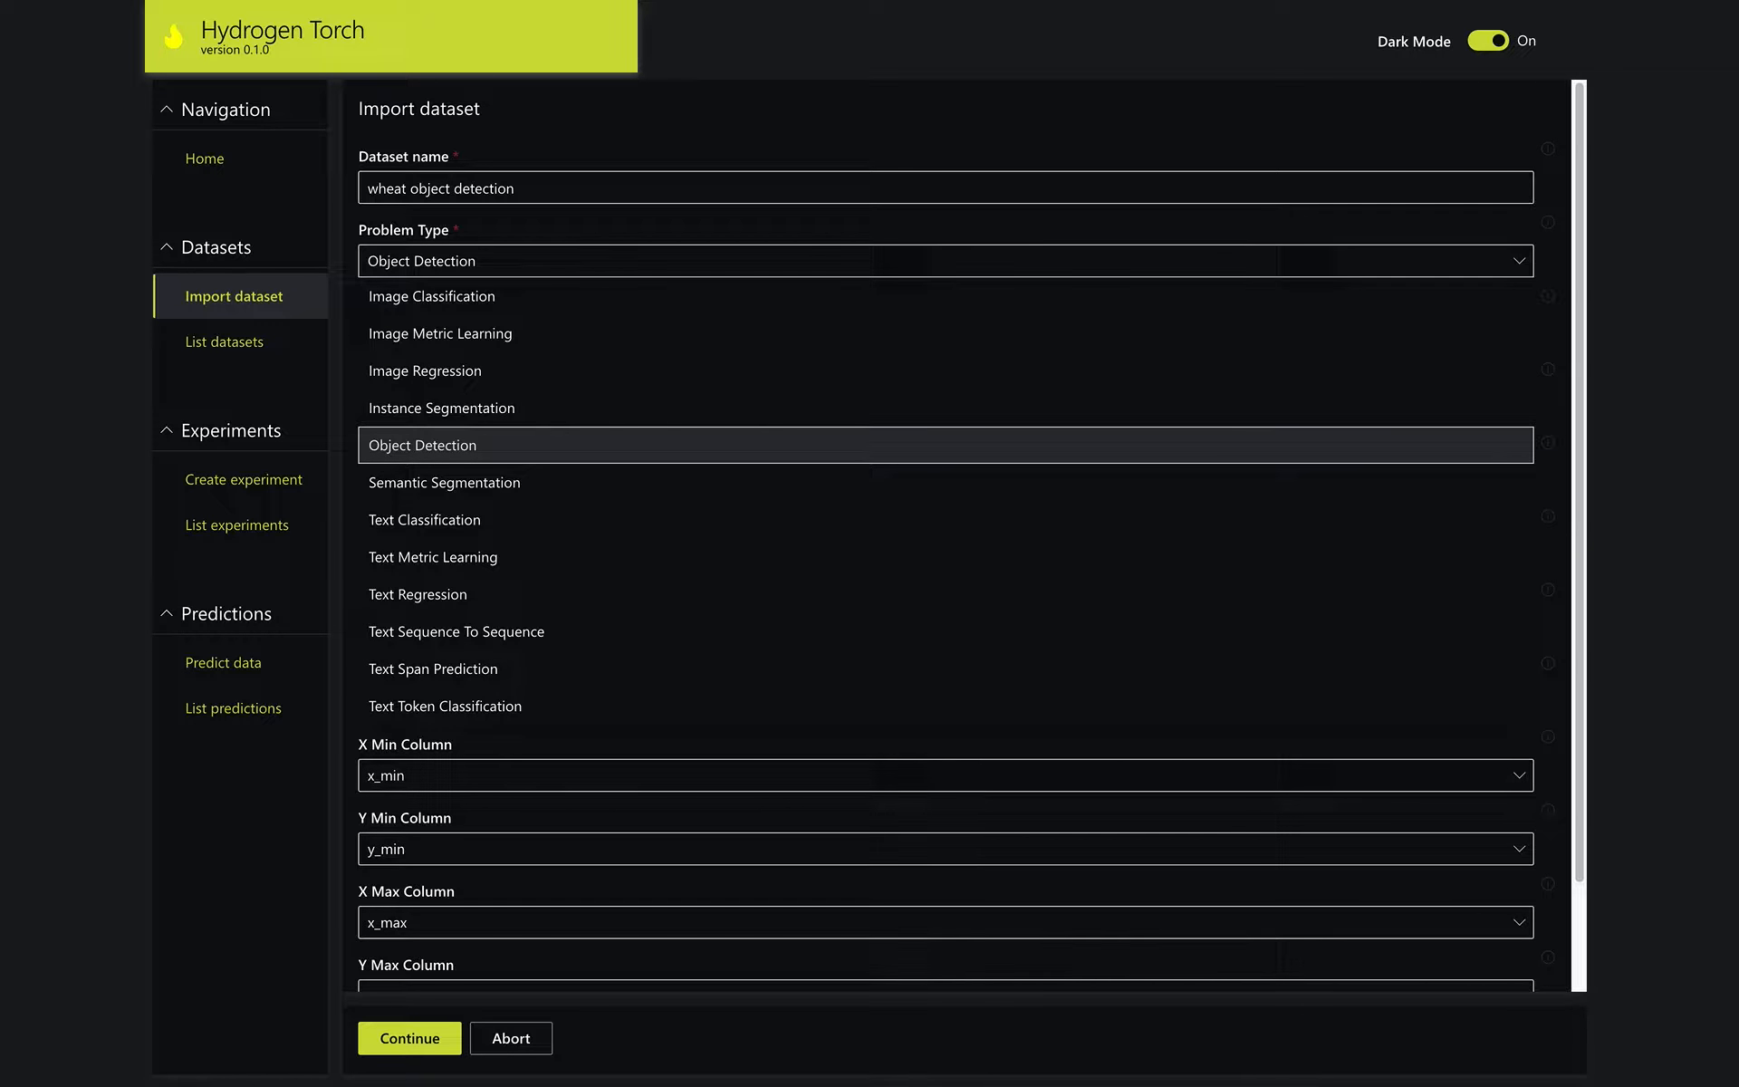
key("Return")
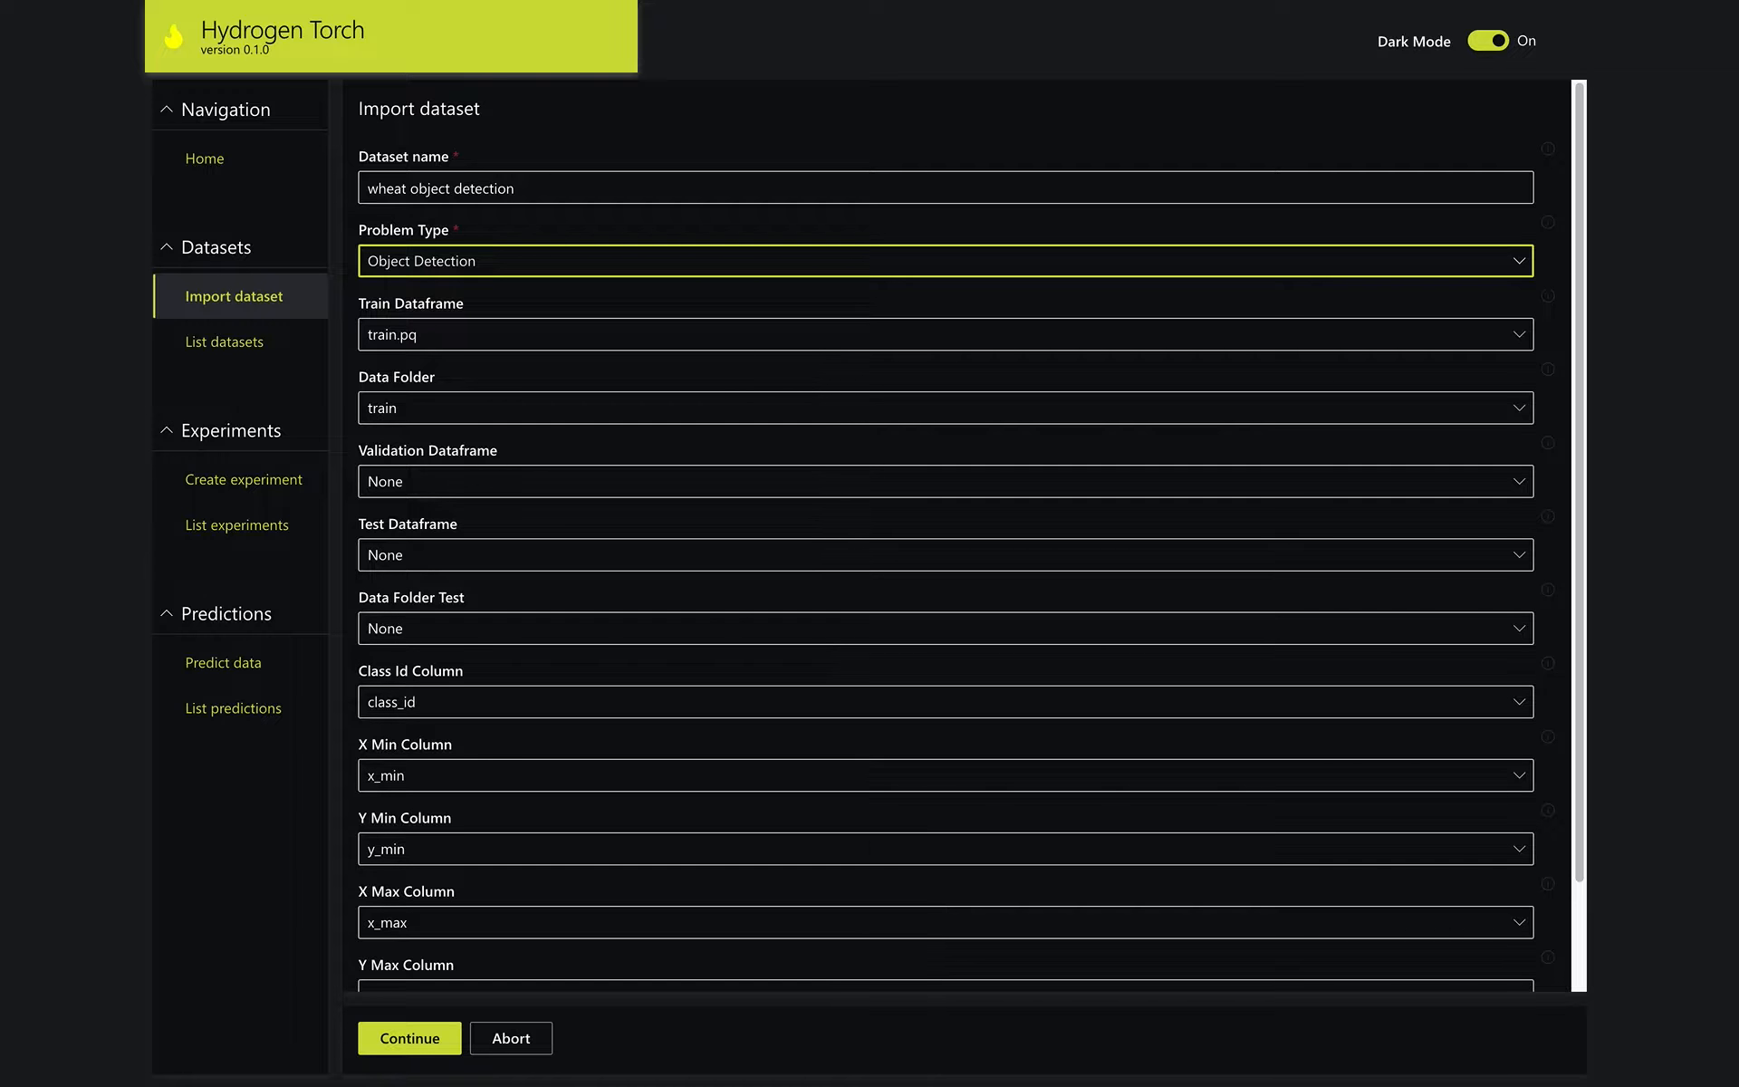
Select train.pq as the train dataframe and train as the data folder
key("Tab")
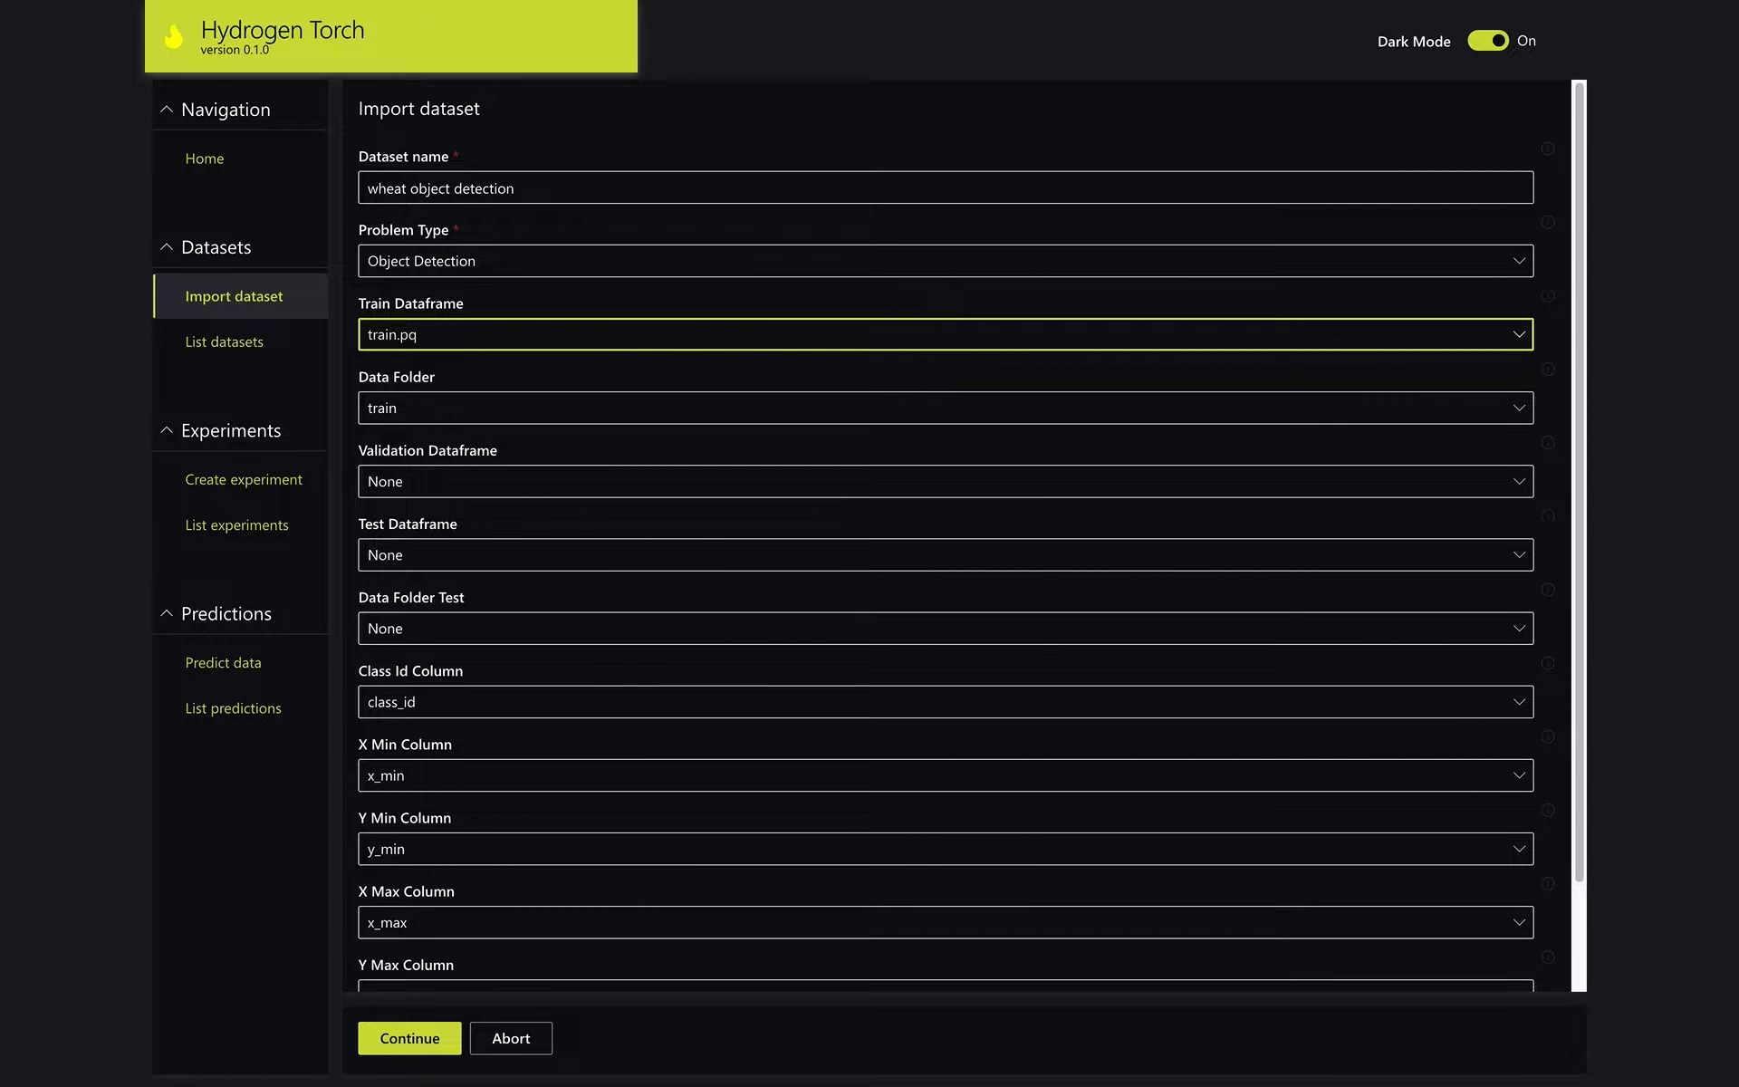
key("Return")
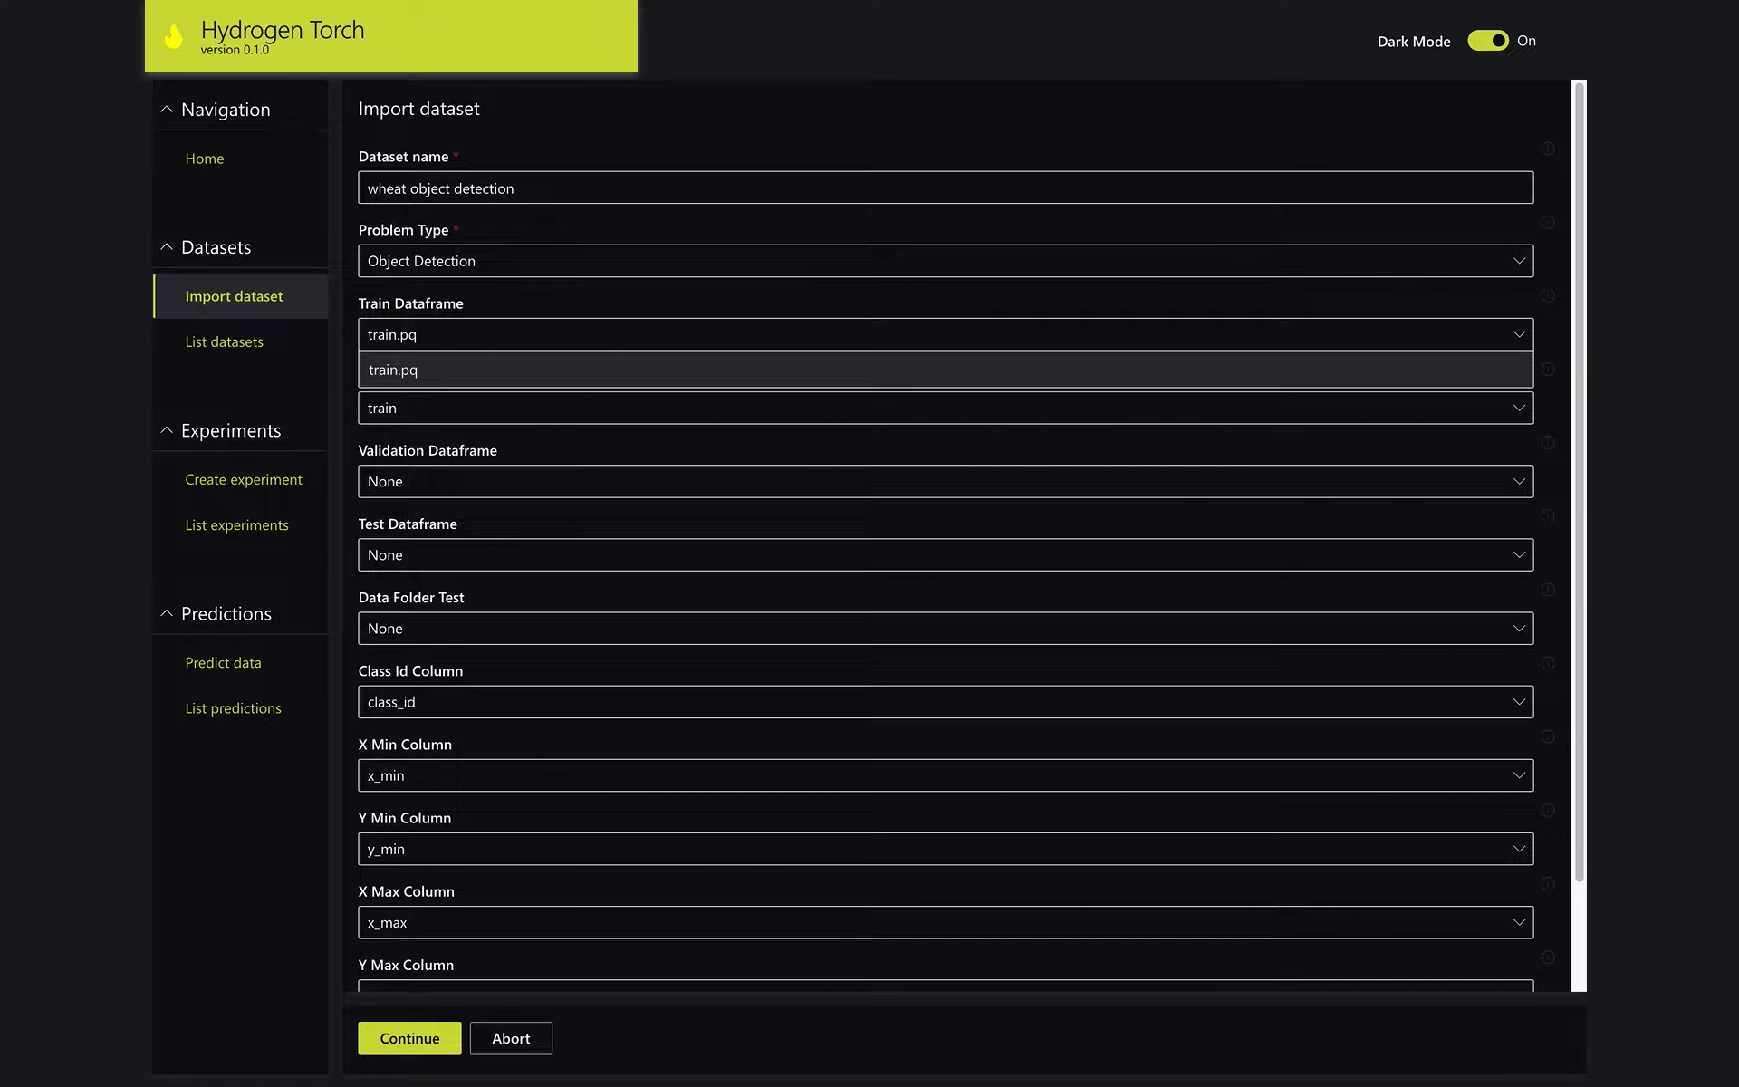
key("Return")
key("Tab")
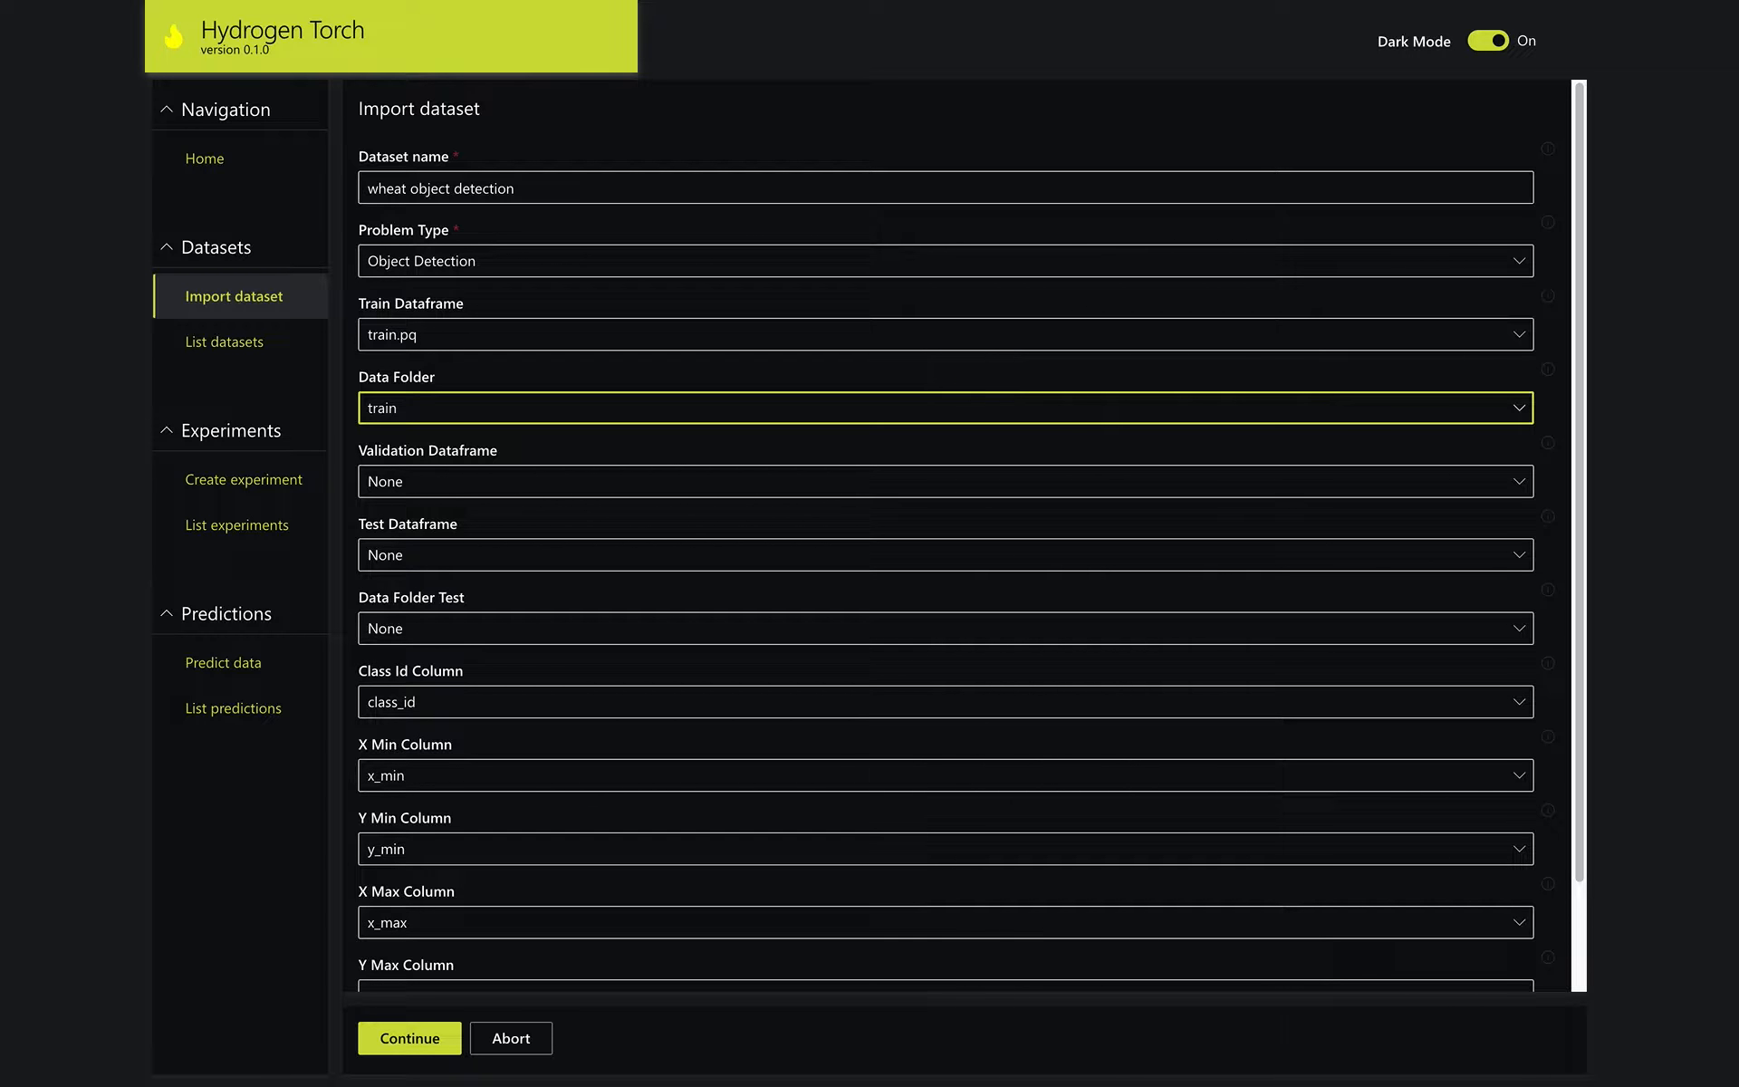
key("Return")
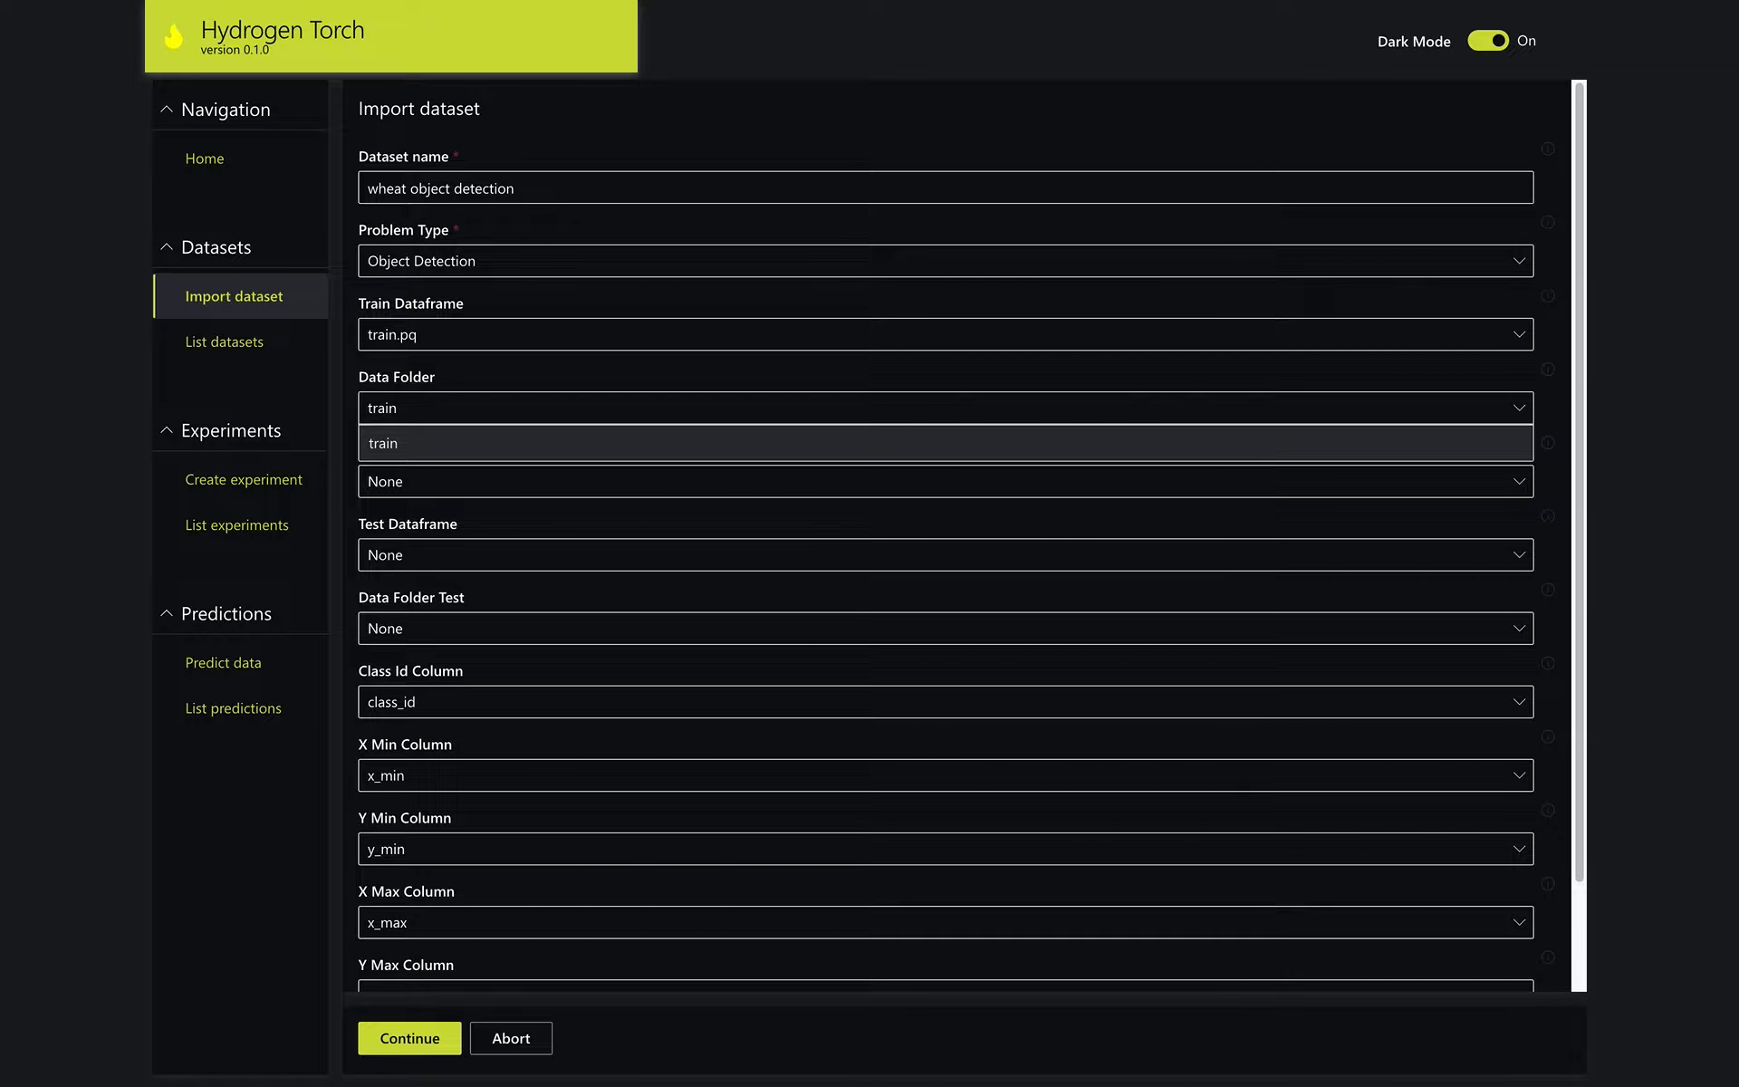
key("Return")
key("Tab")
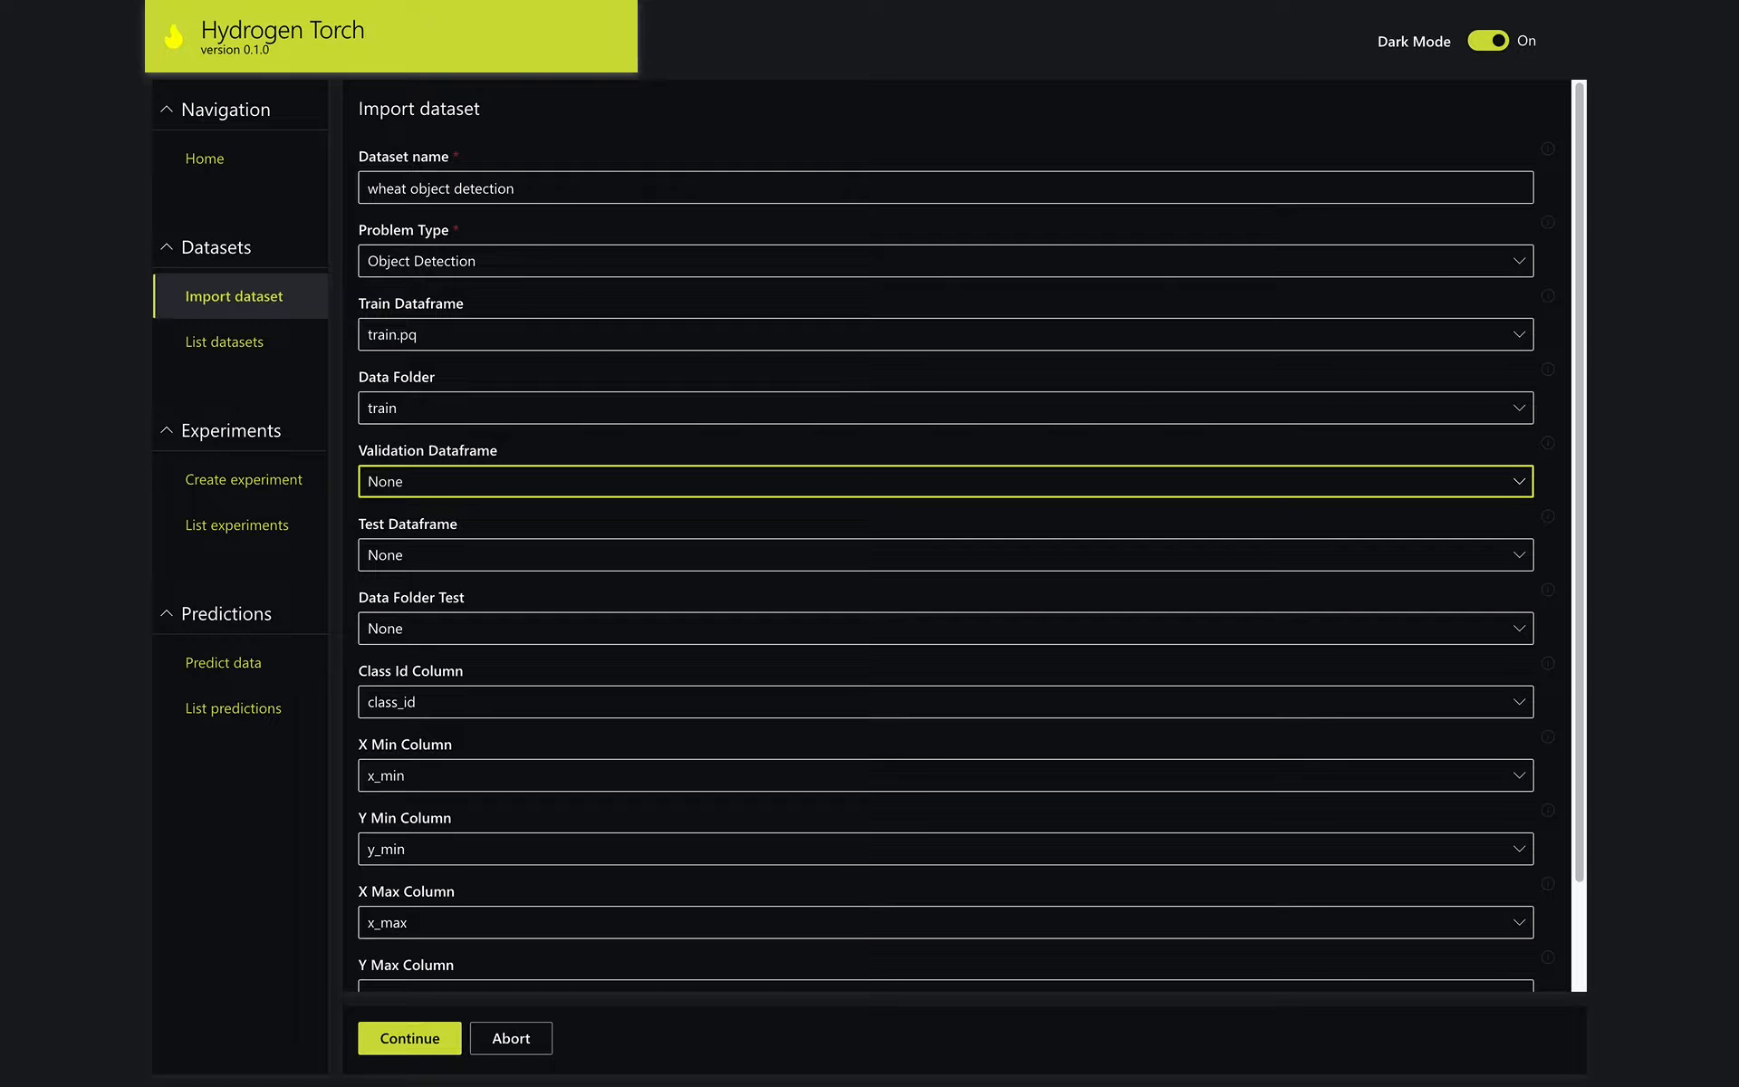
Select class_id as the class ID column, keep the other preset dataframe and column mappings, and complete the dataset import
key("Tab")
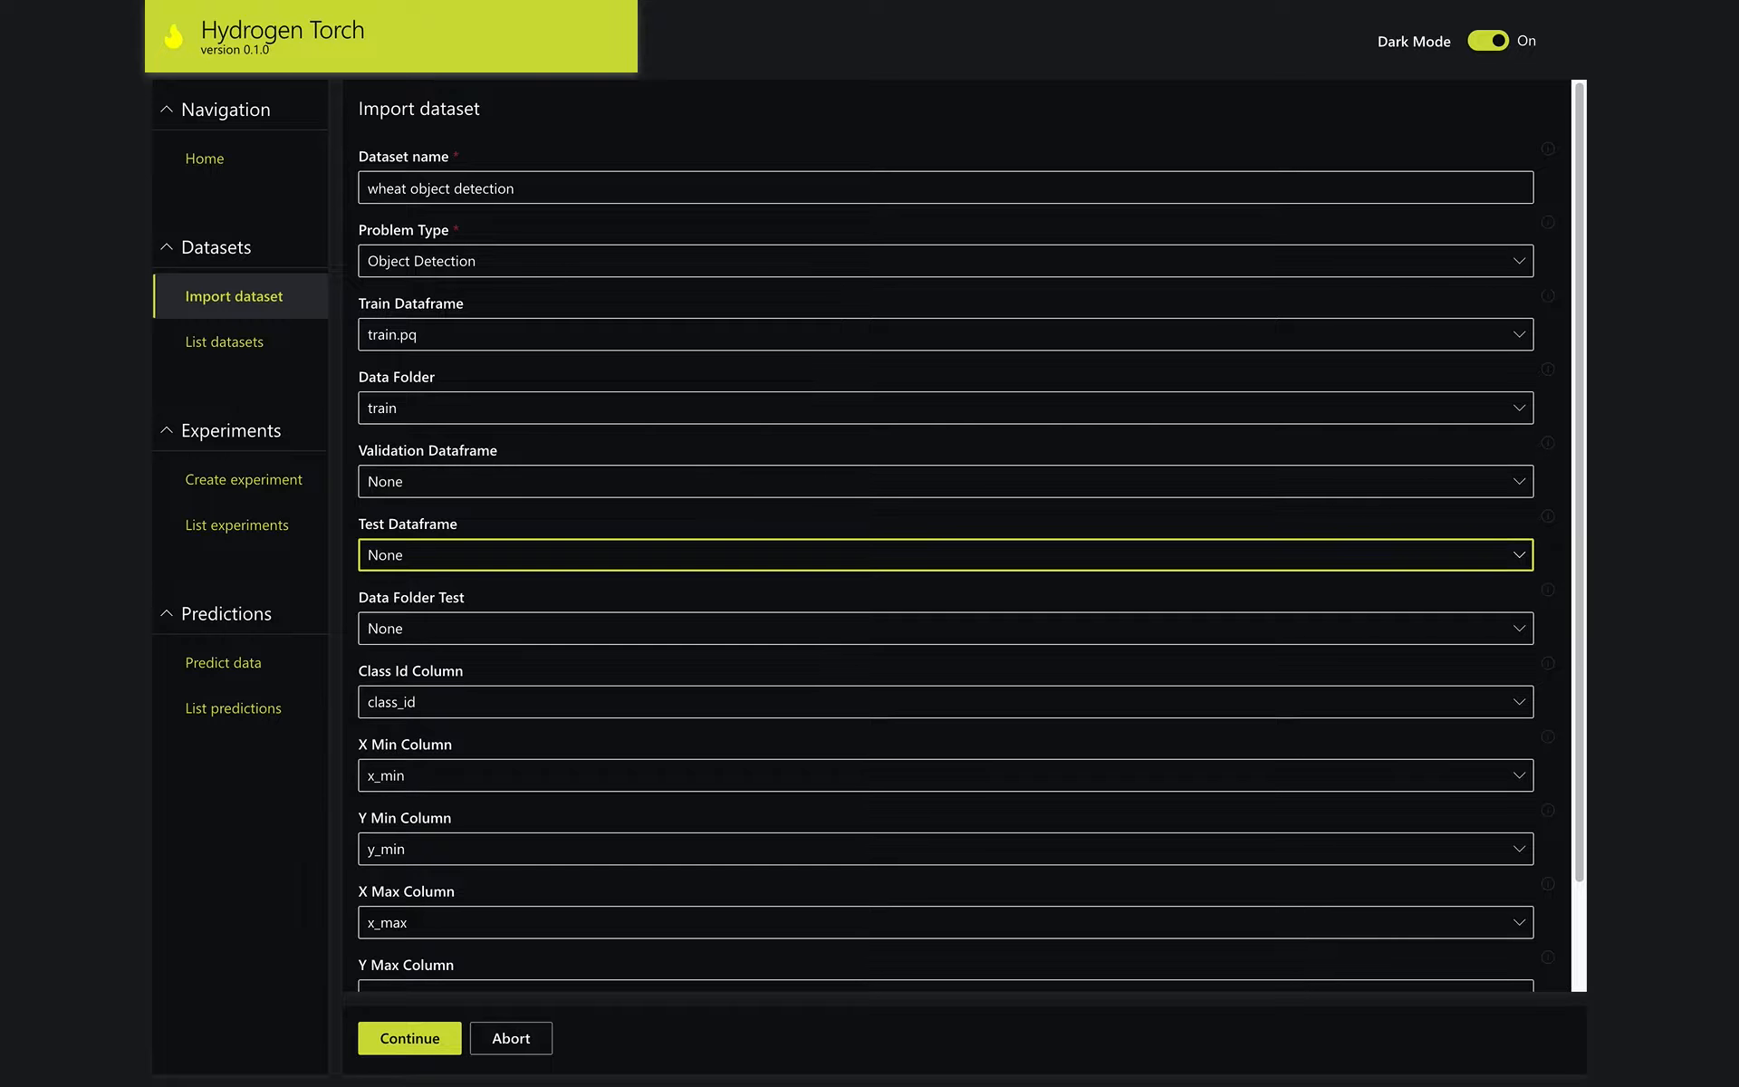
key("Tab")
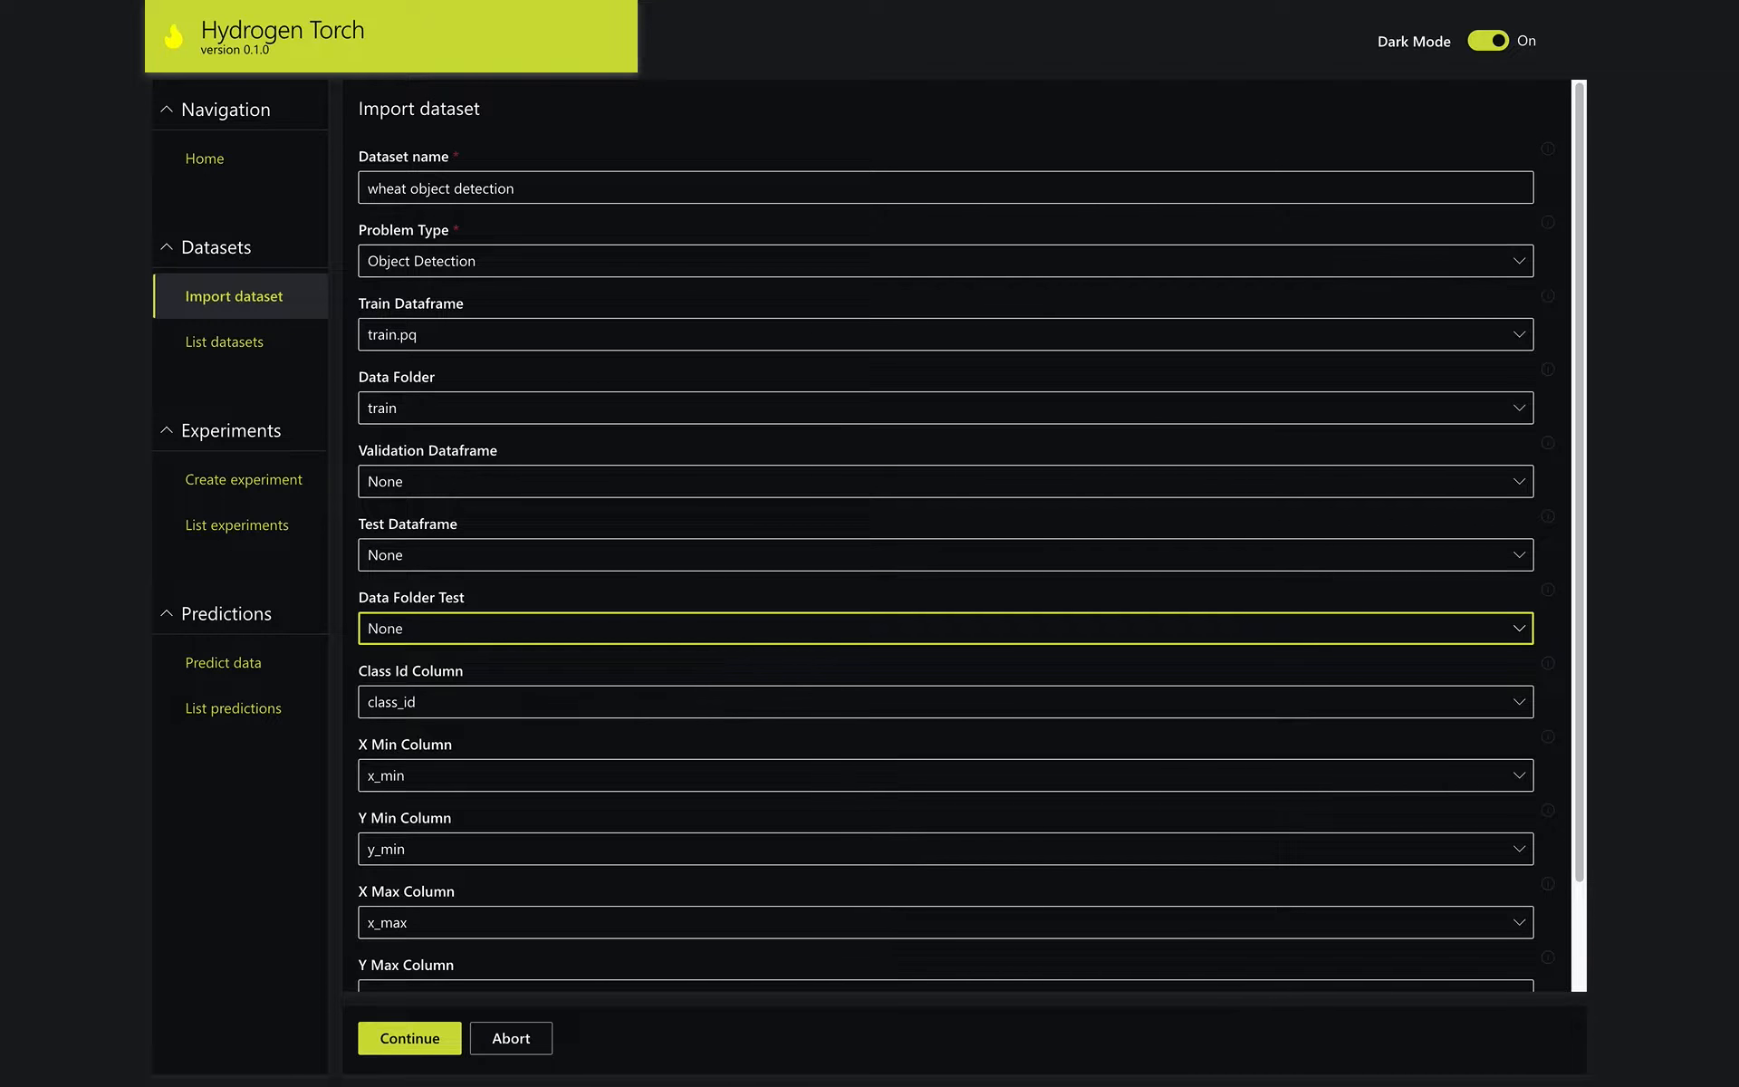
key("Tab")
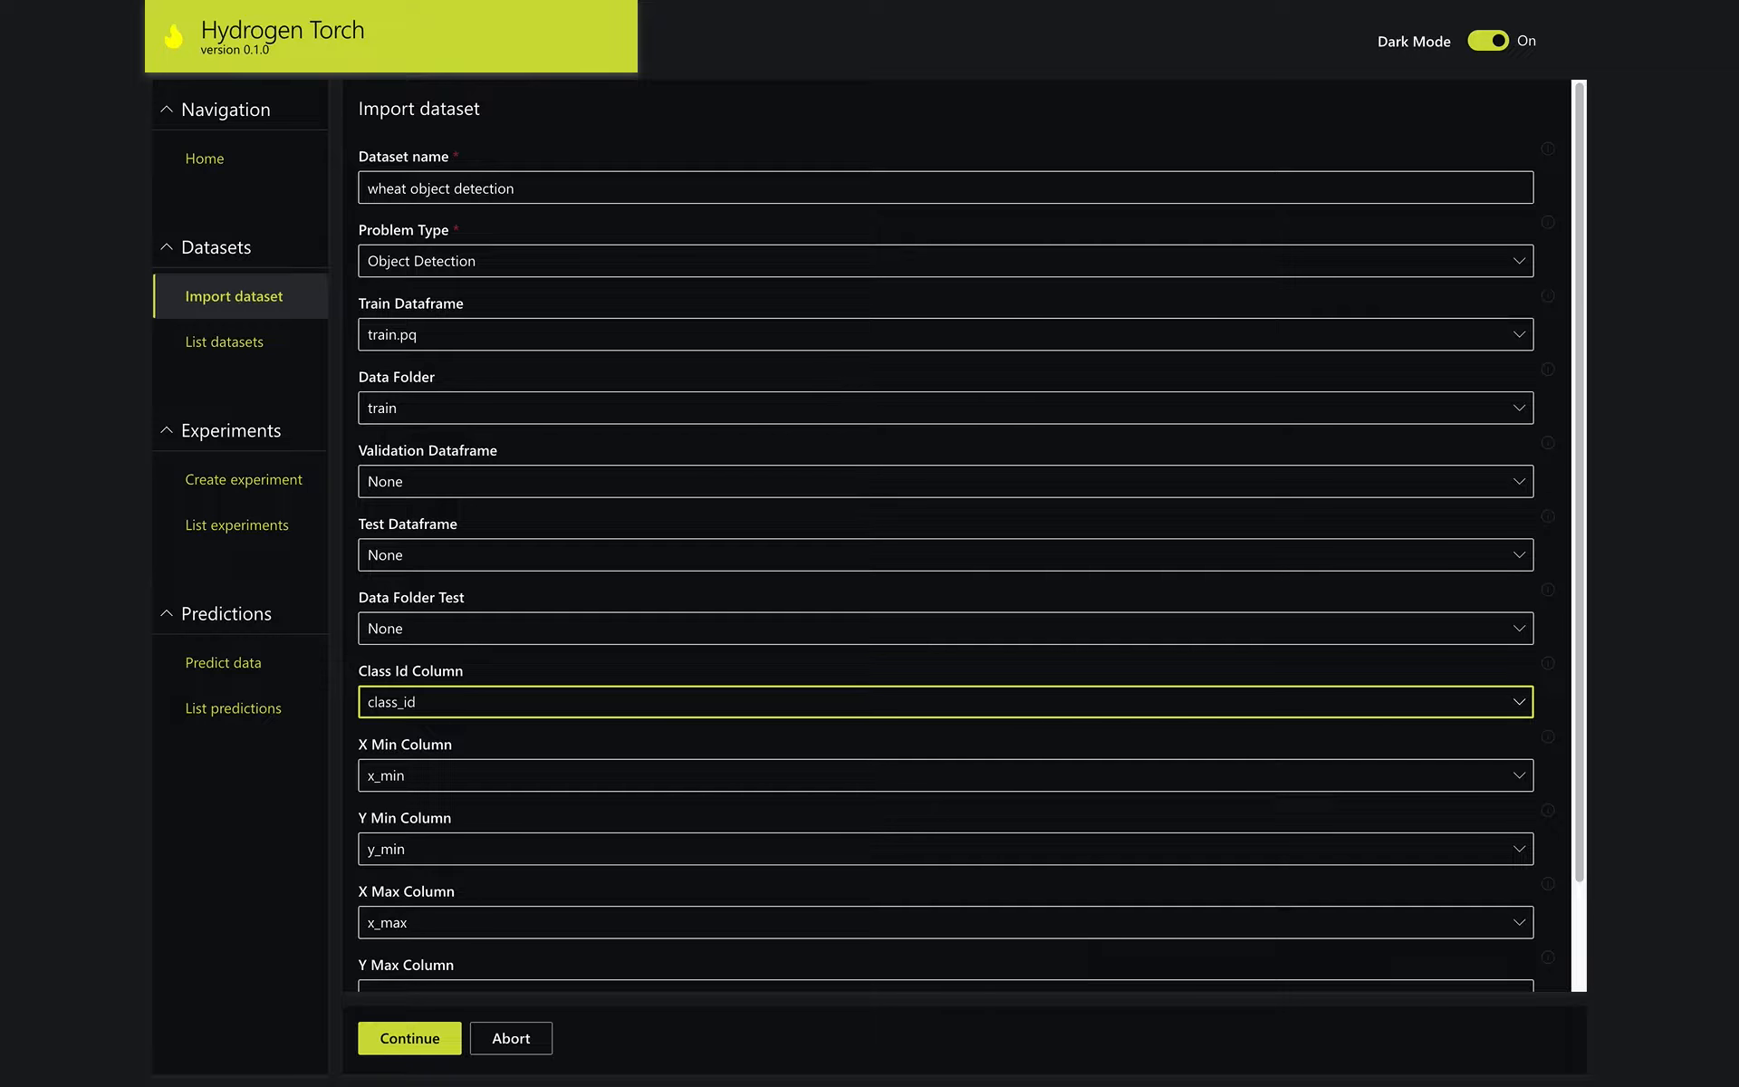
key("Return")
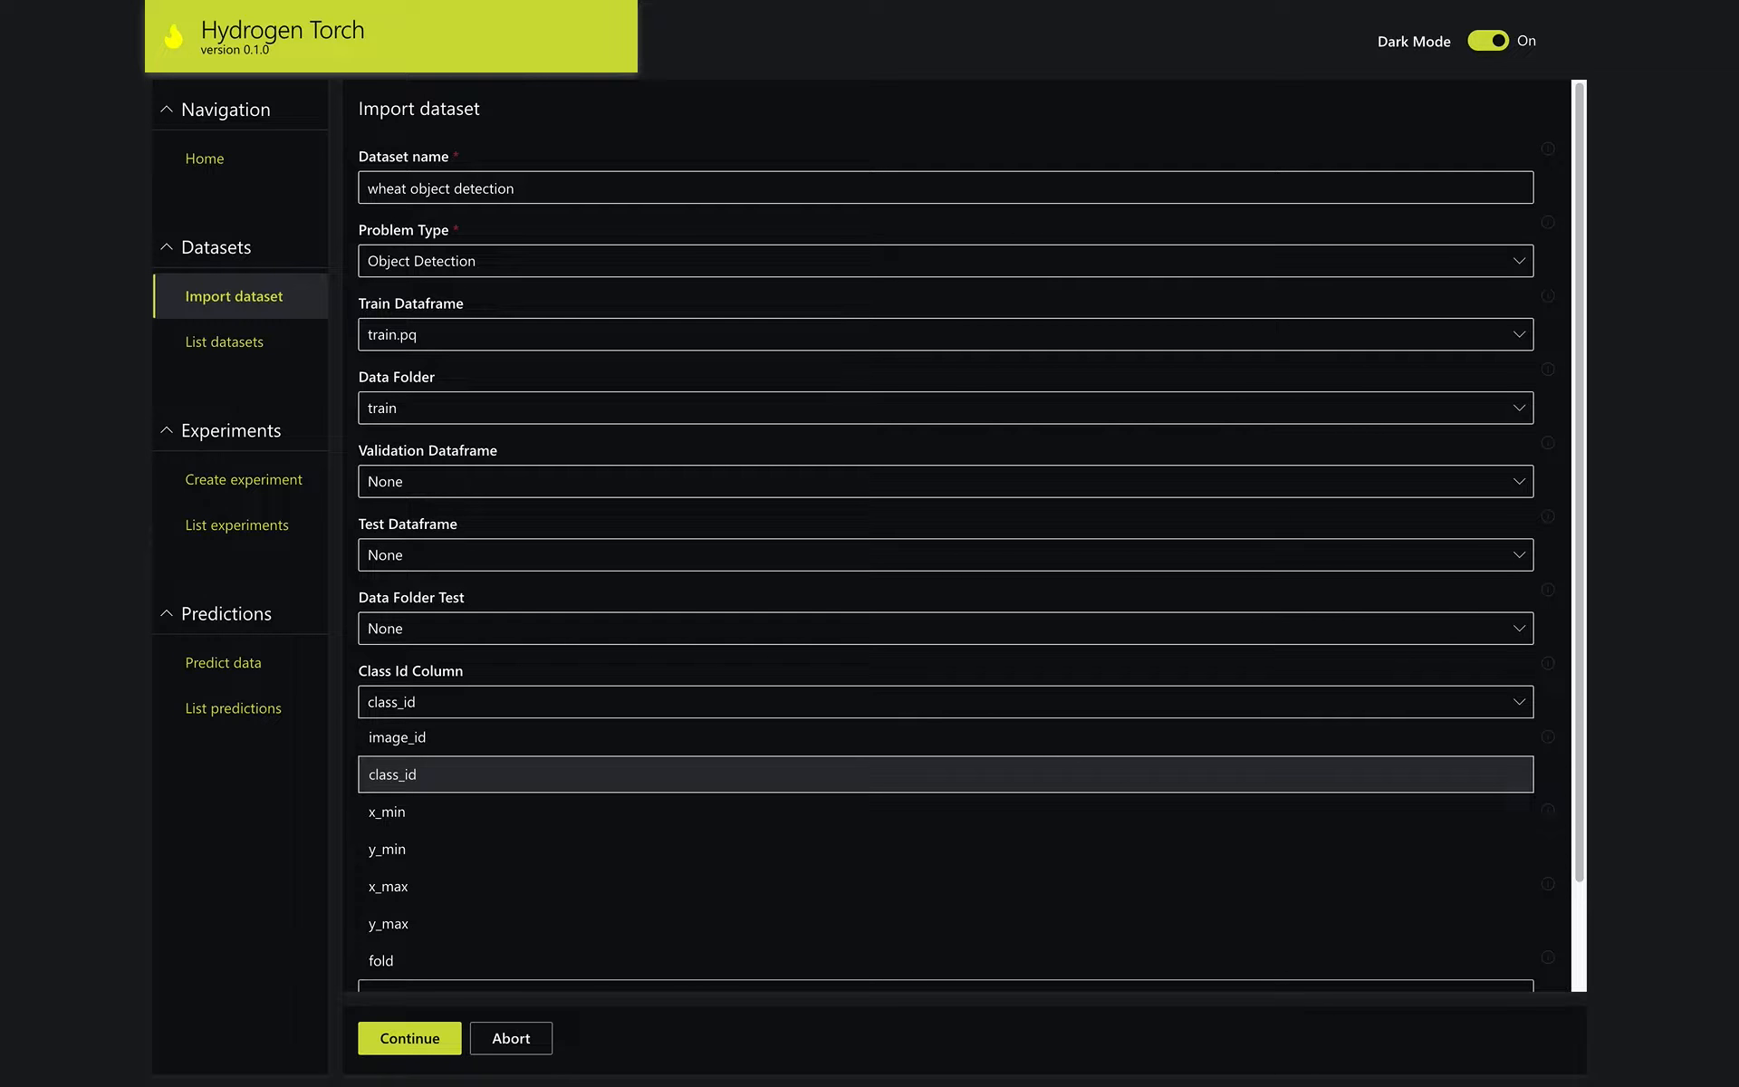
key("Return")
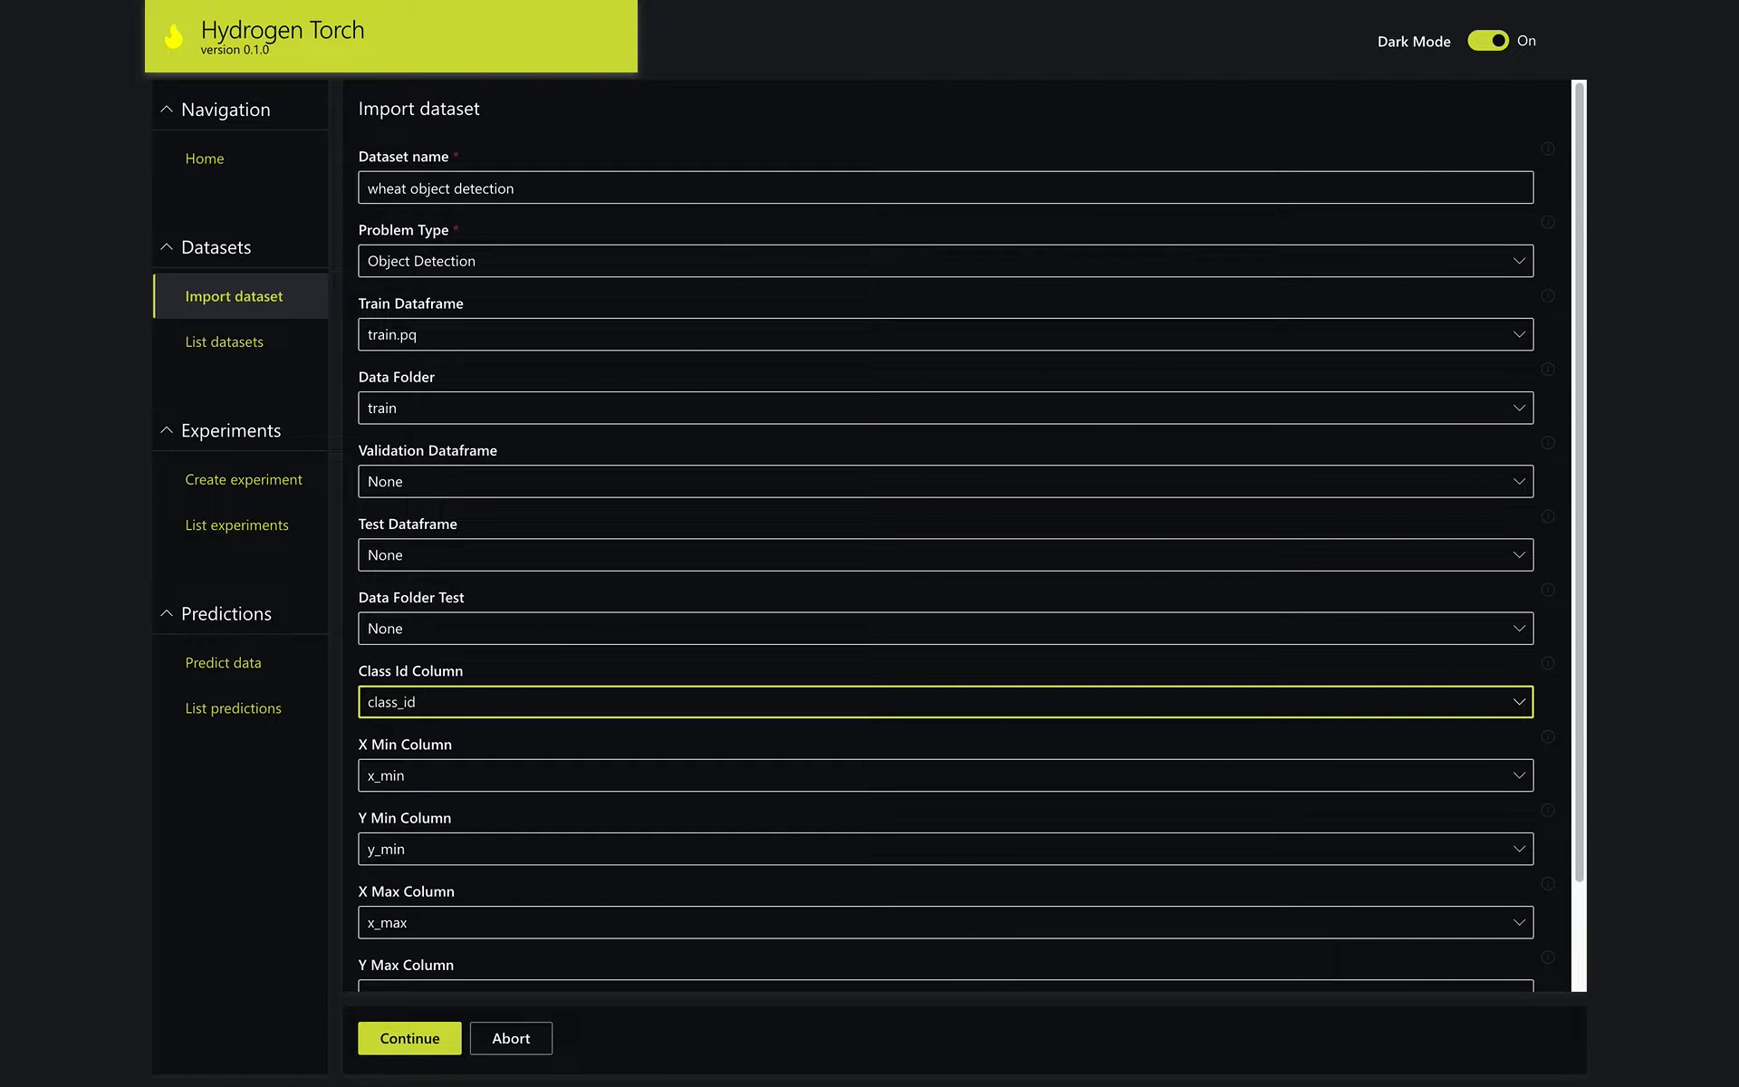
key("Tab")
key("Tab")
key("Tab")
key("Tab")
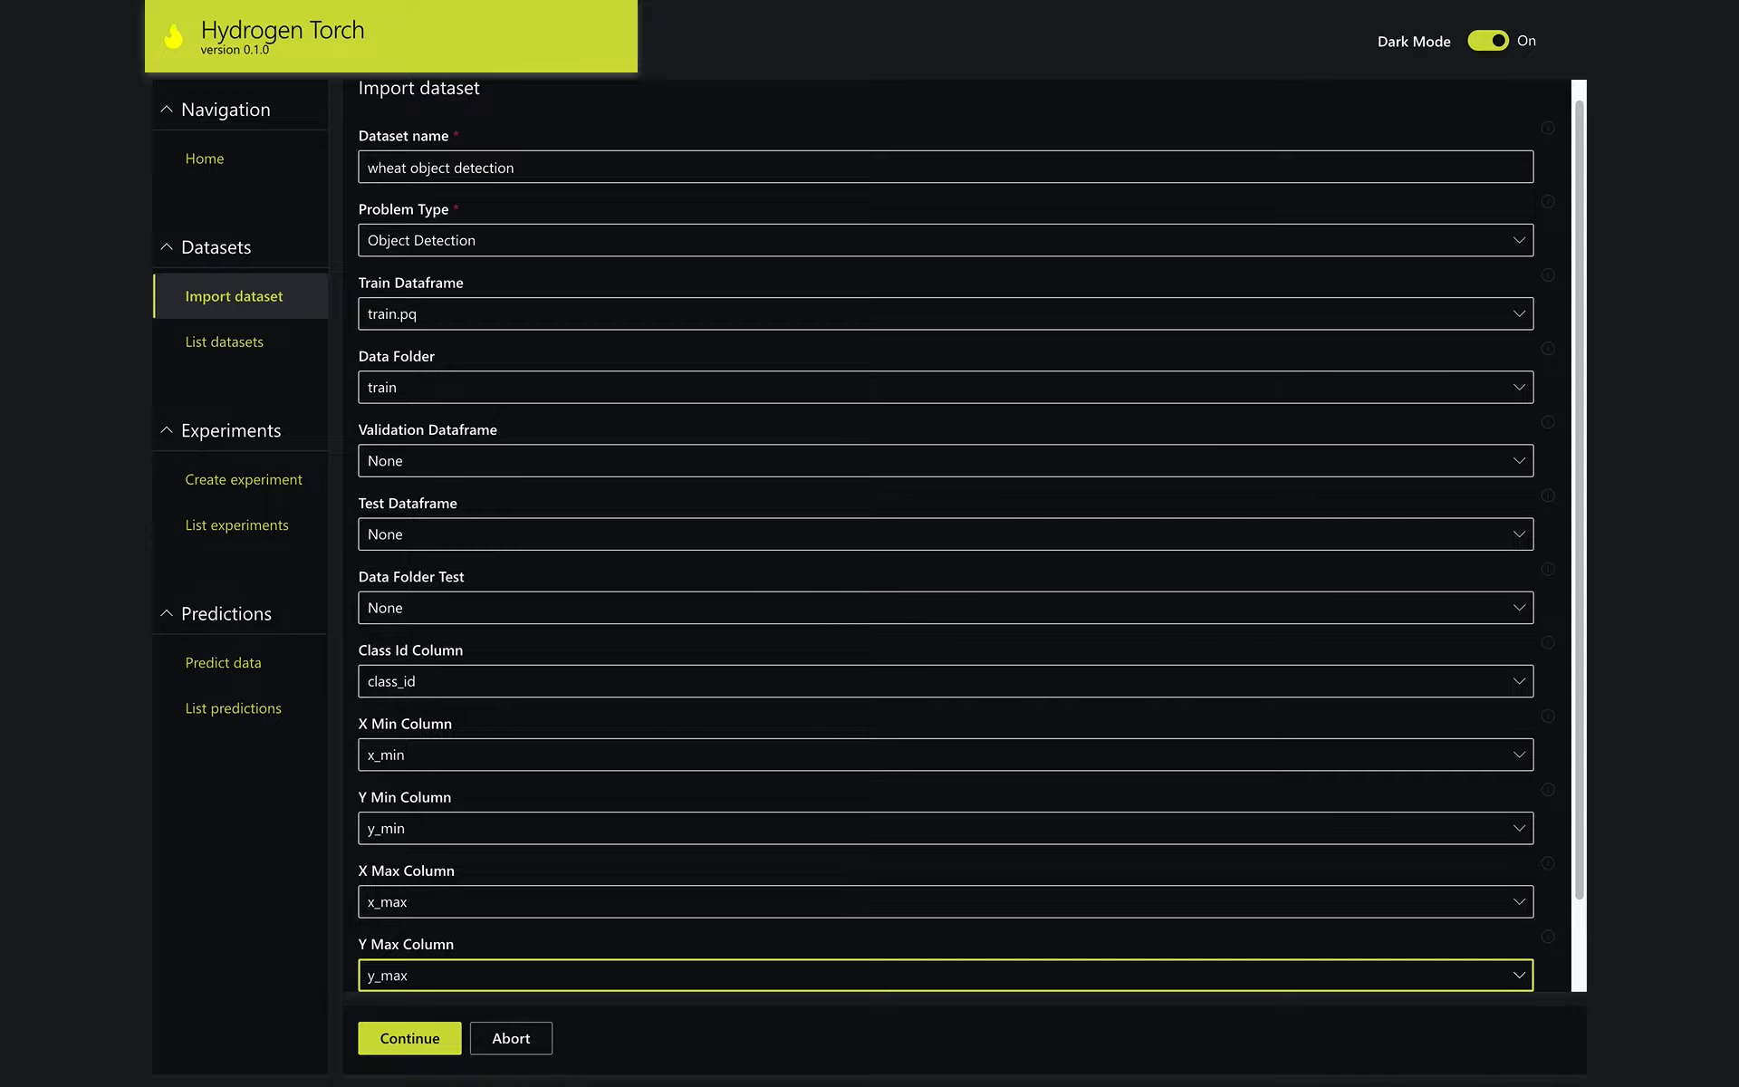
key("Tab")
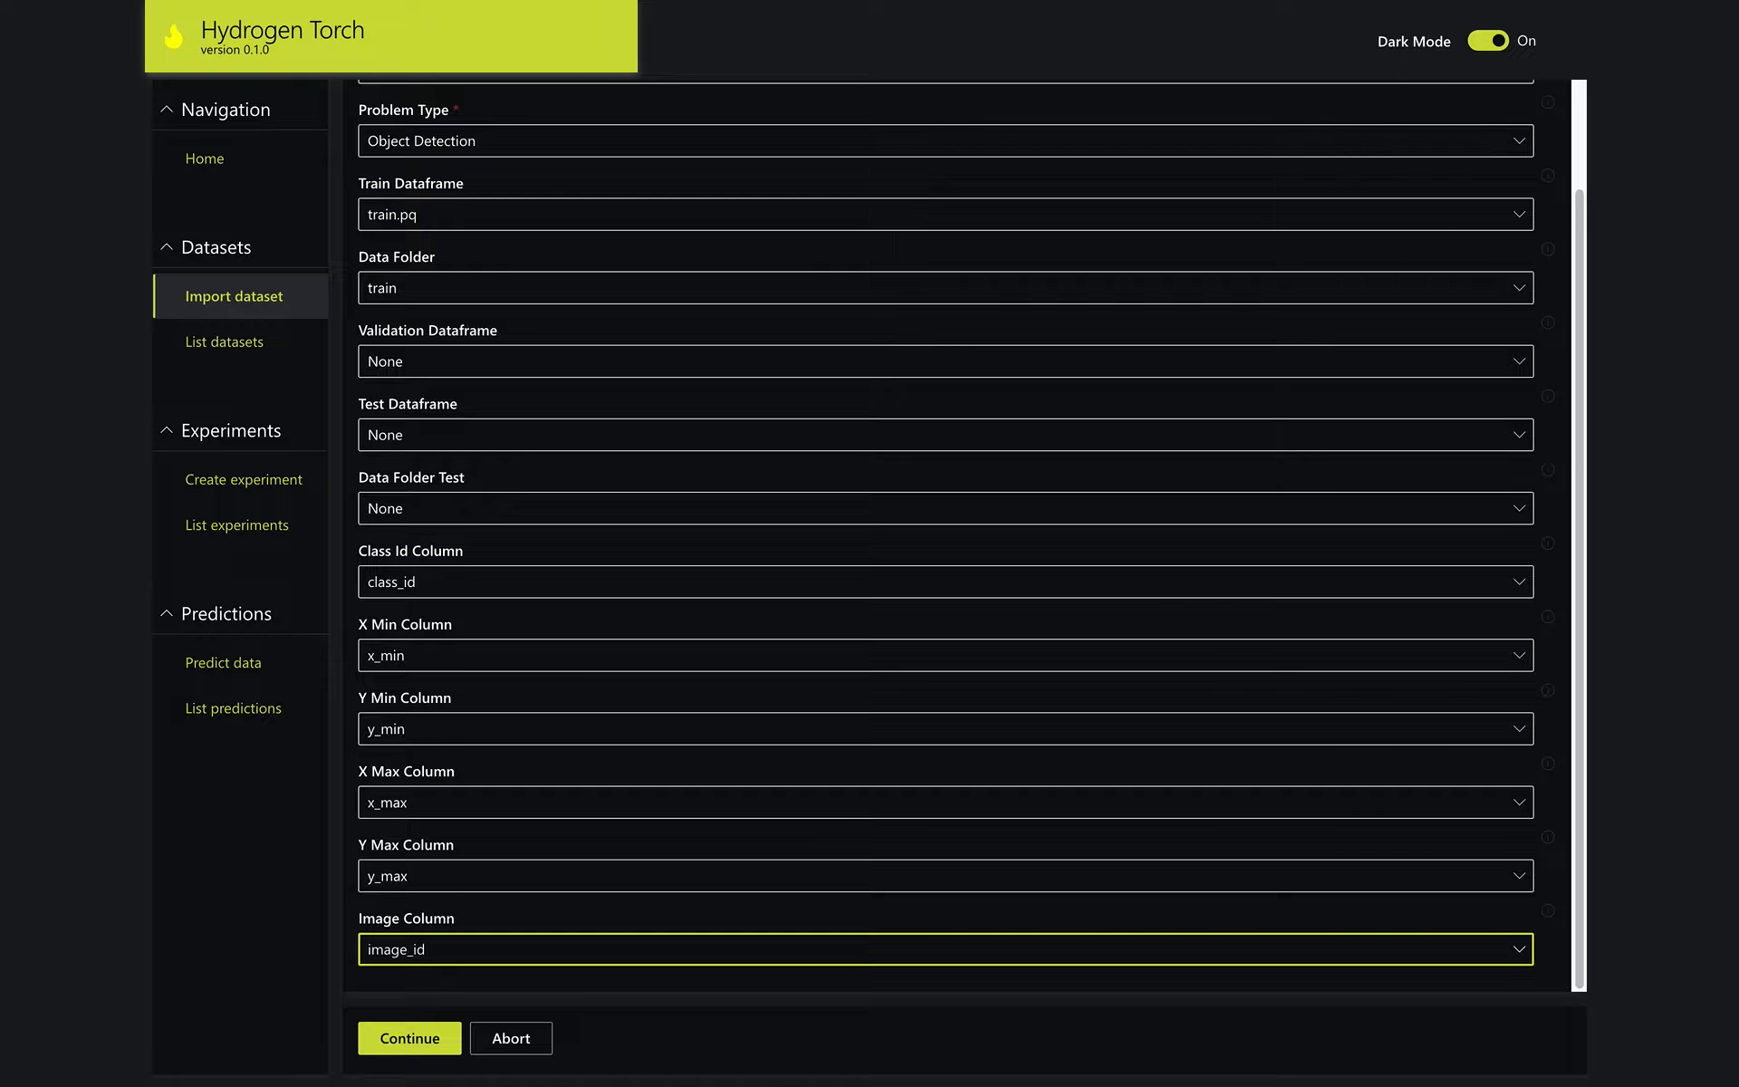
left_click(423, 1042)
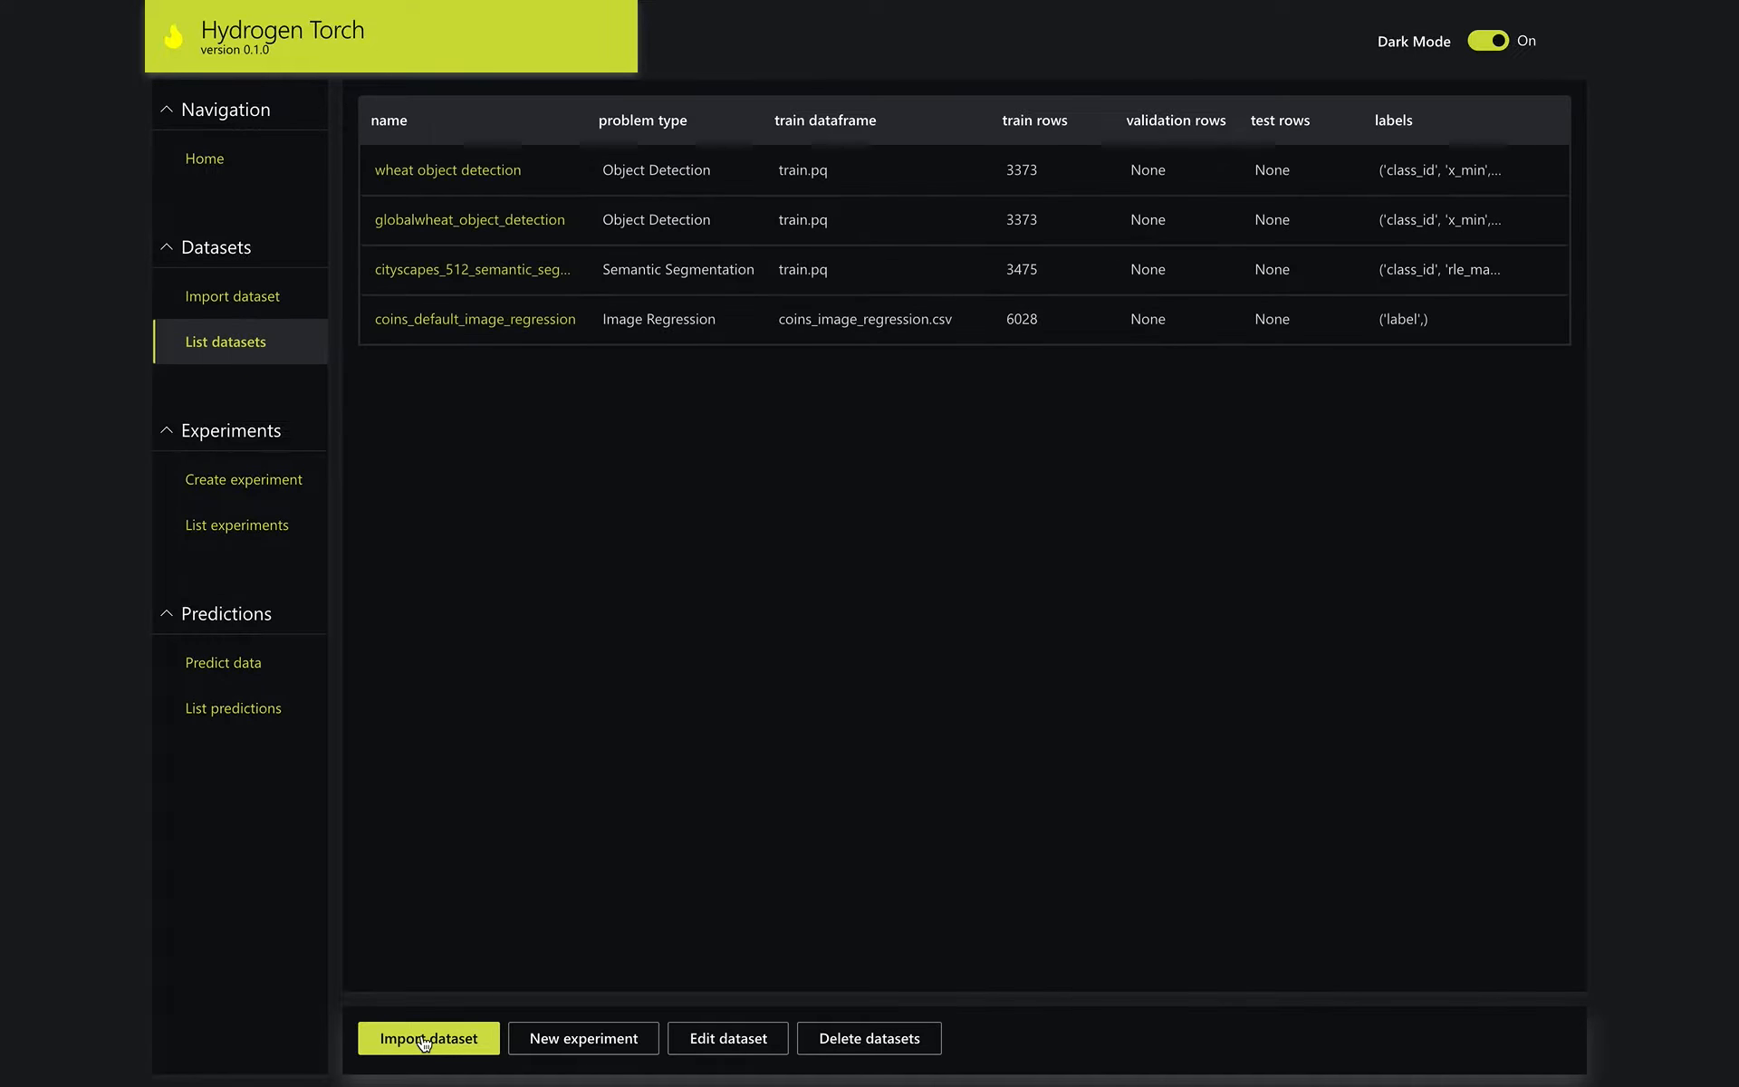
Inspect the wheat object detection dataset's sample visualization, sample train data, statistics and summary, and return to the dataset list
left_click(448, 172)
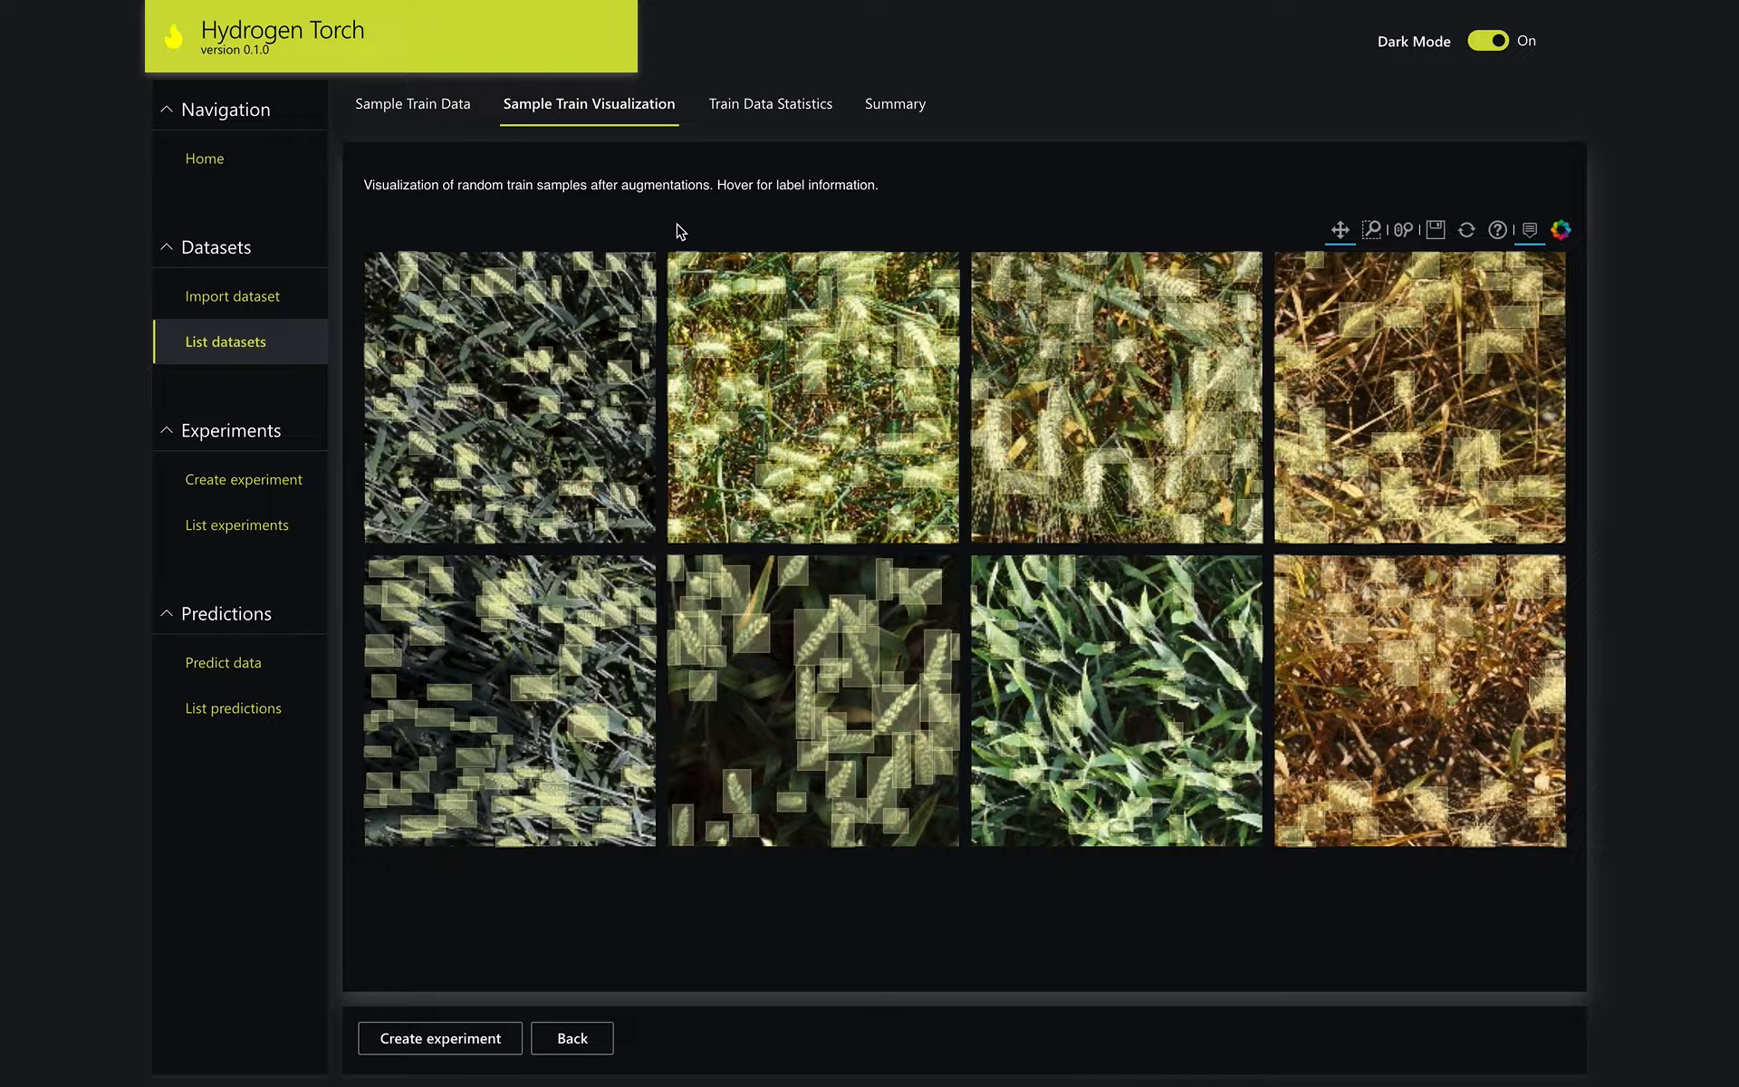
mouse_move(756, 383)
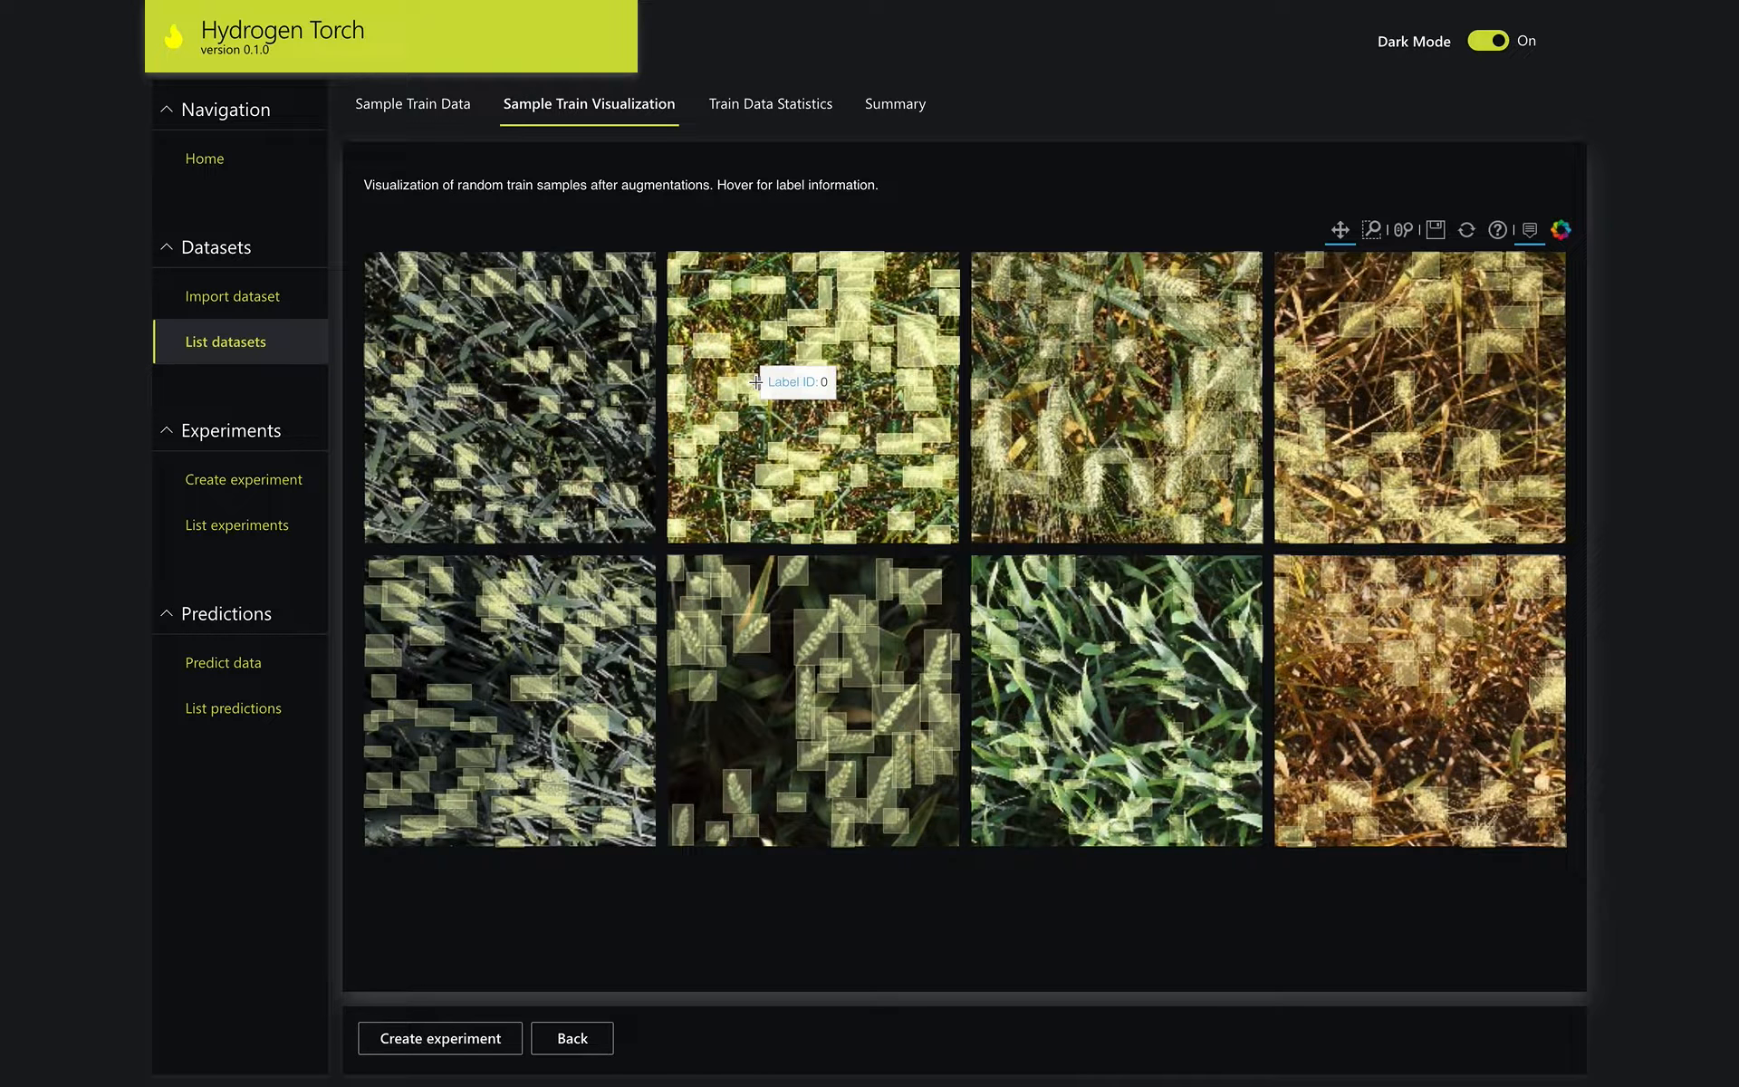
left_click(400, 120)
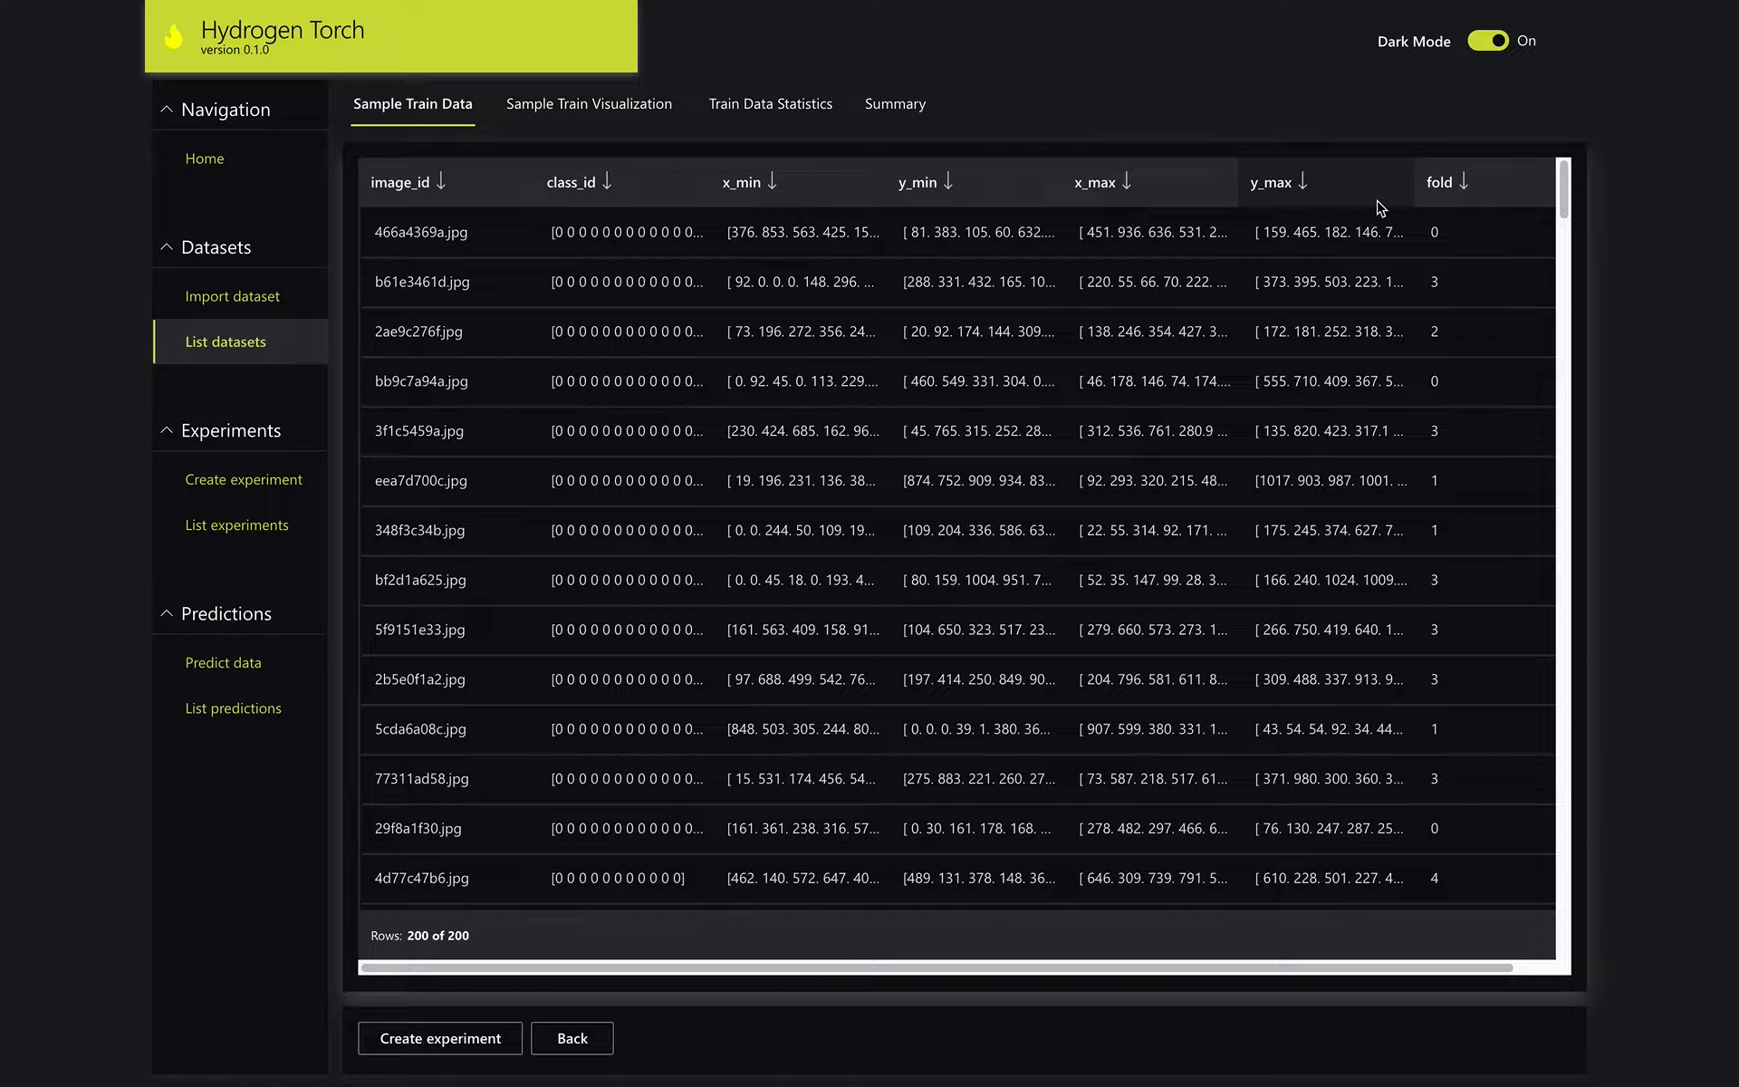
left_click(828, 127)
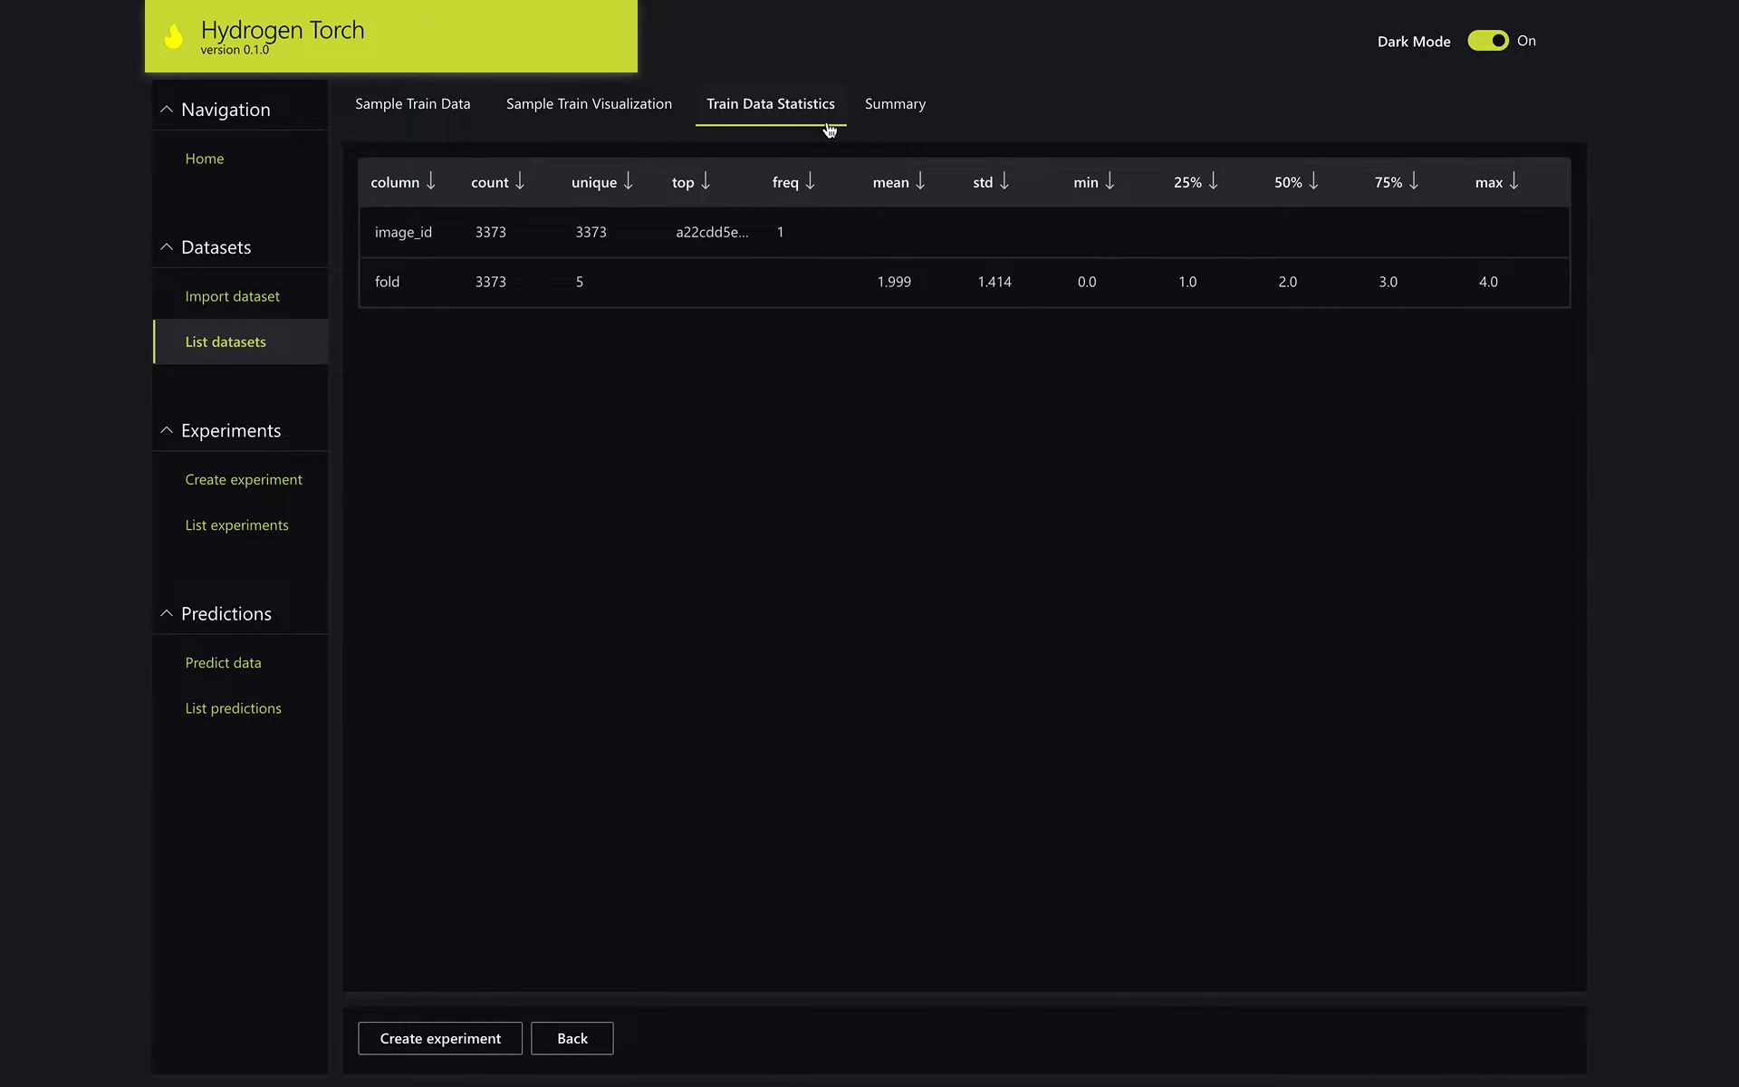
left_click(926, 128)
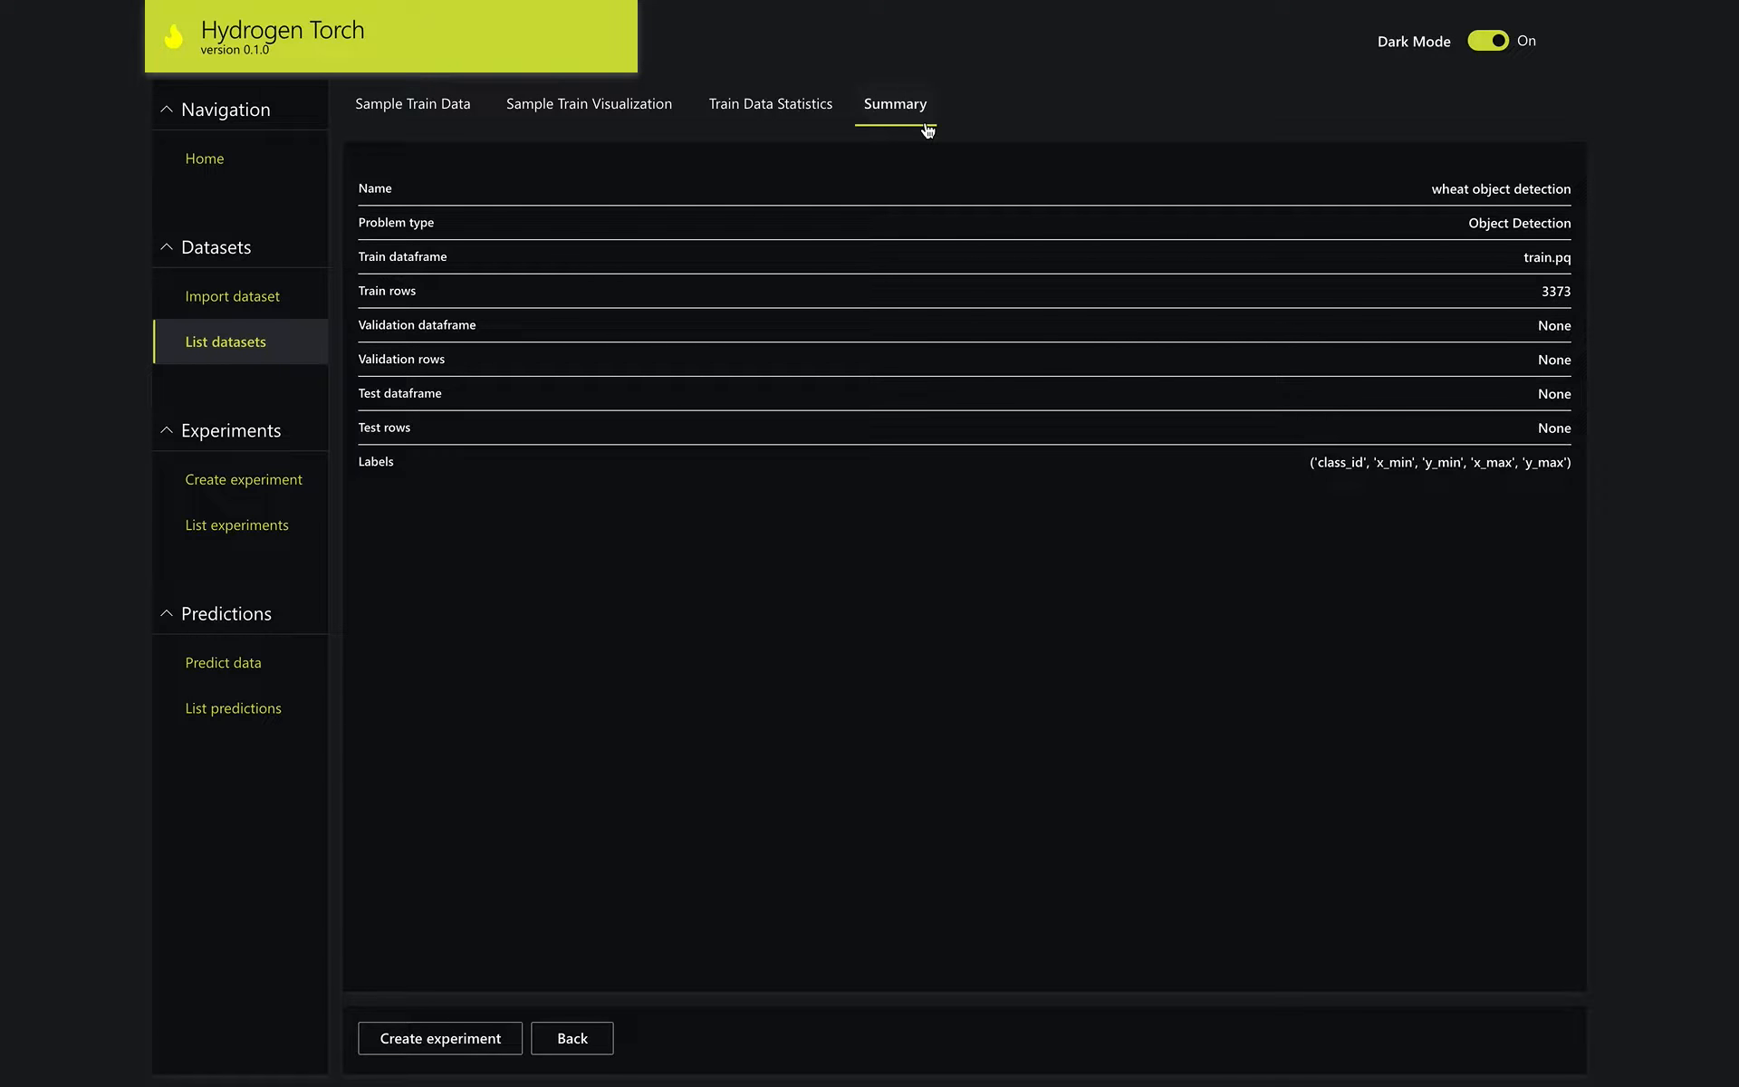
left_click(578, 1035)
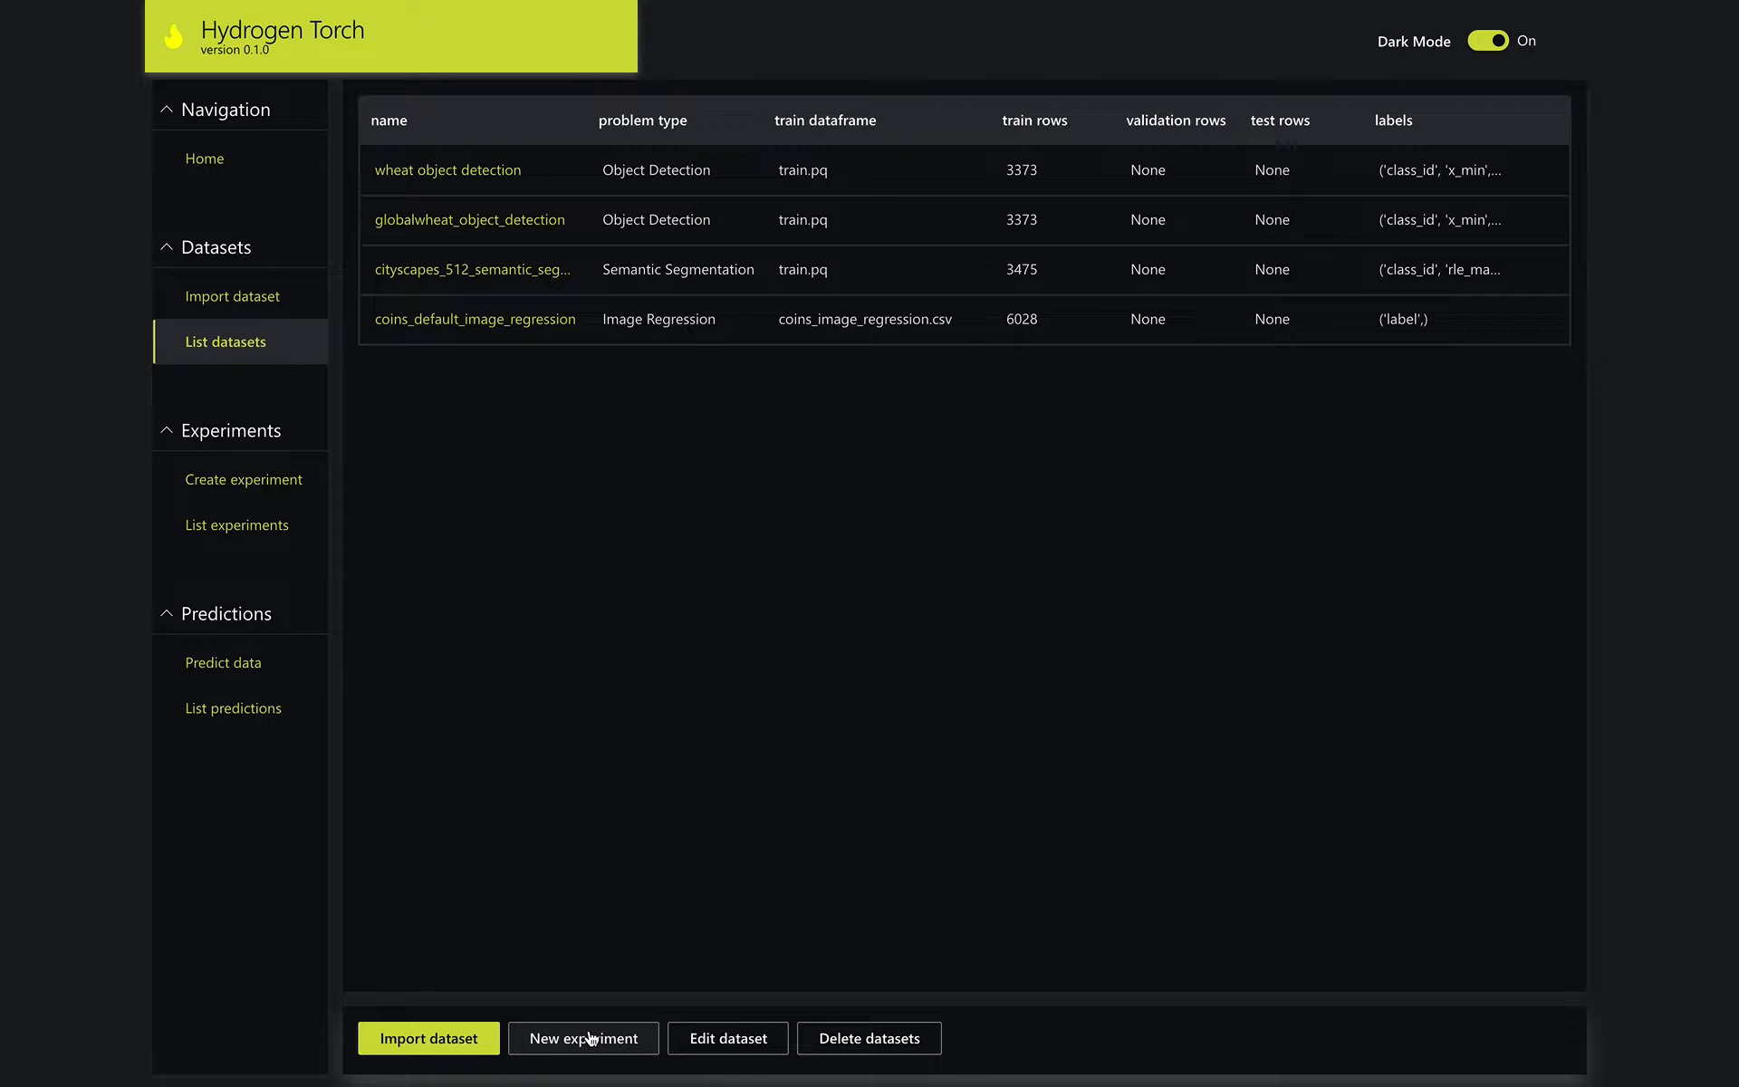
Start a new experiment based on the wheat object detection dataset
left_click(590, 1038)
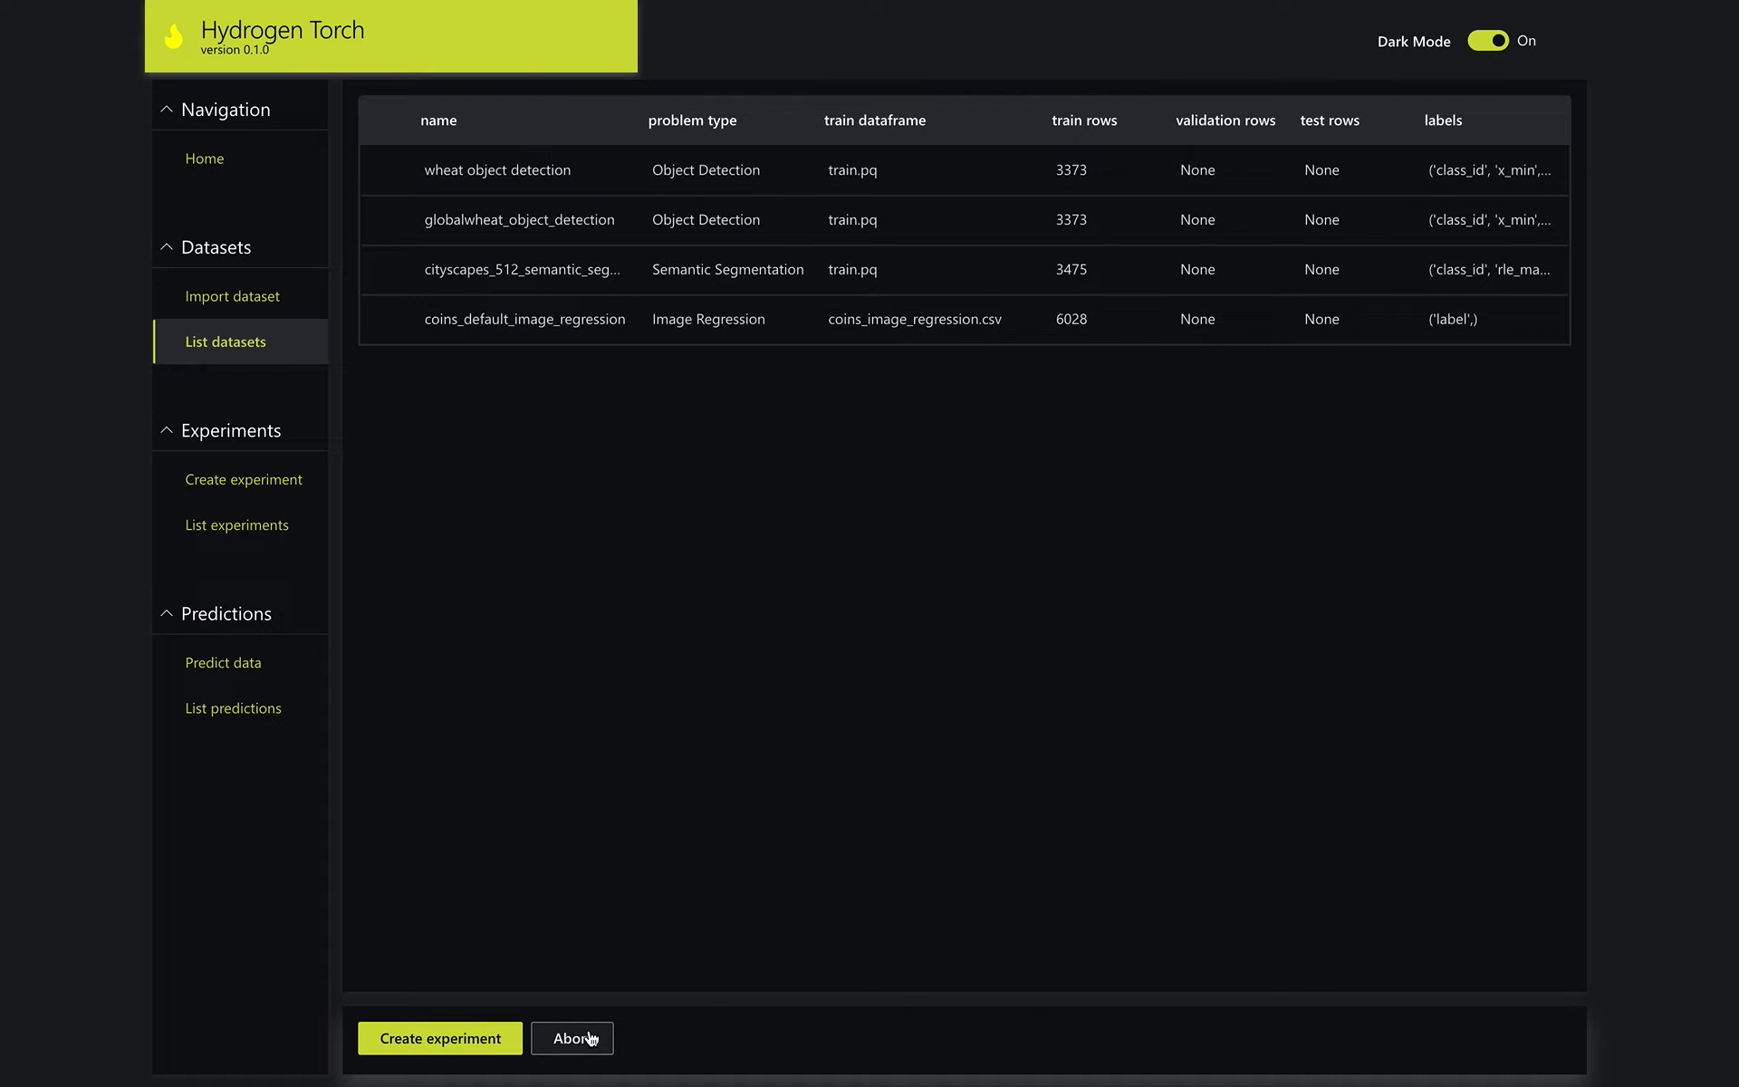
left_click(388, 171)
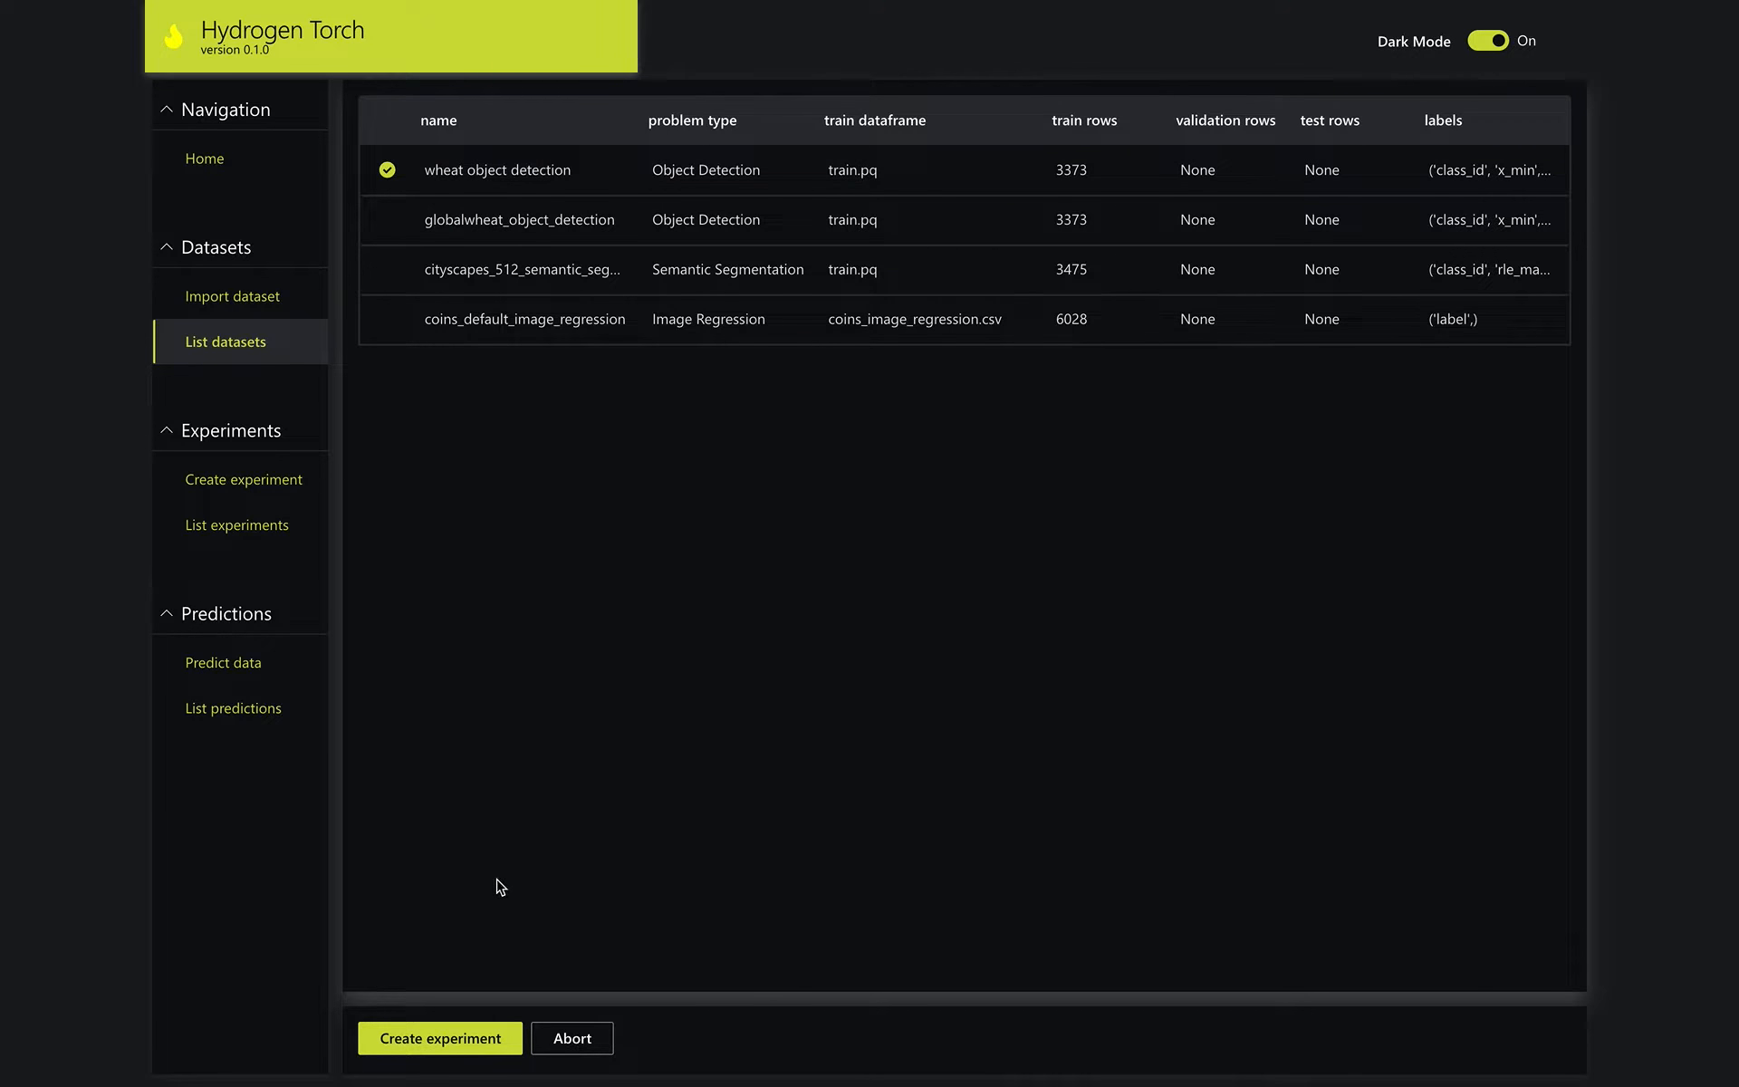
left_click(462, 1044)
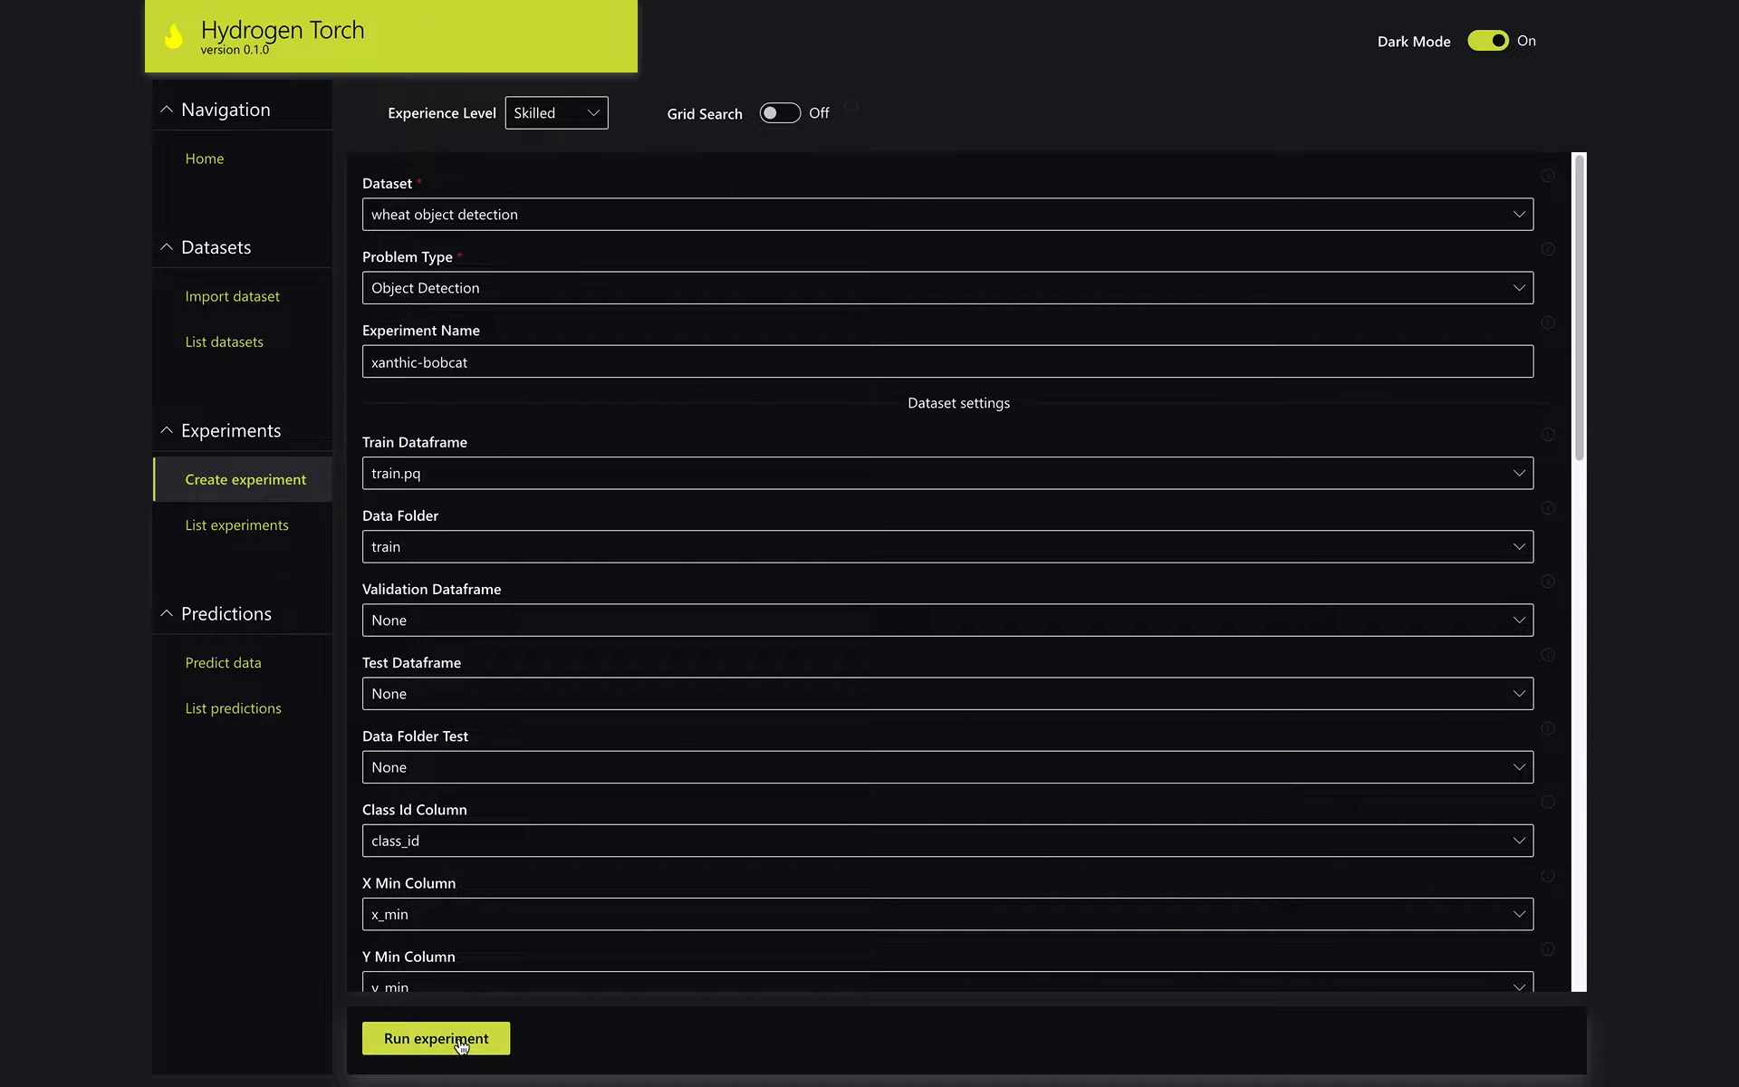
left_click(253, 475)
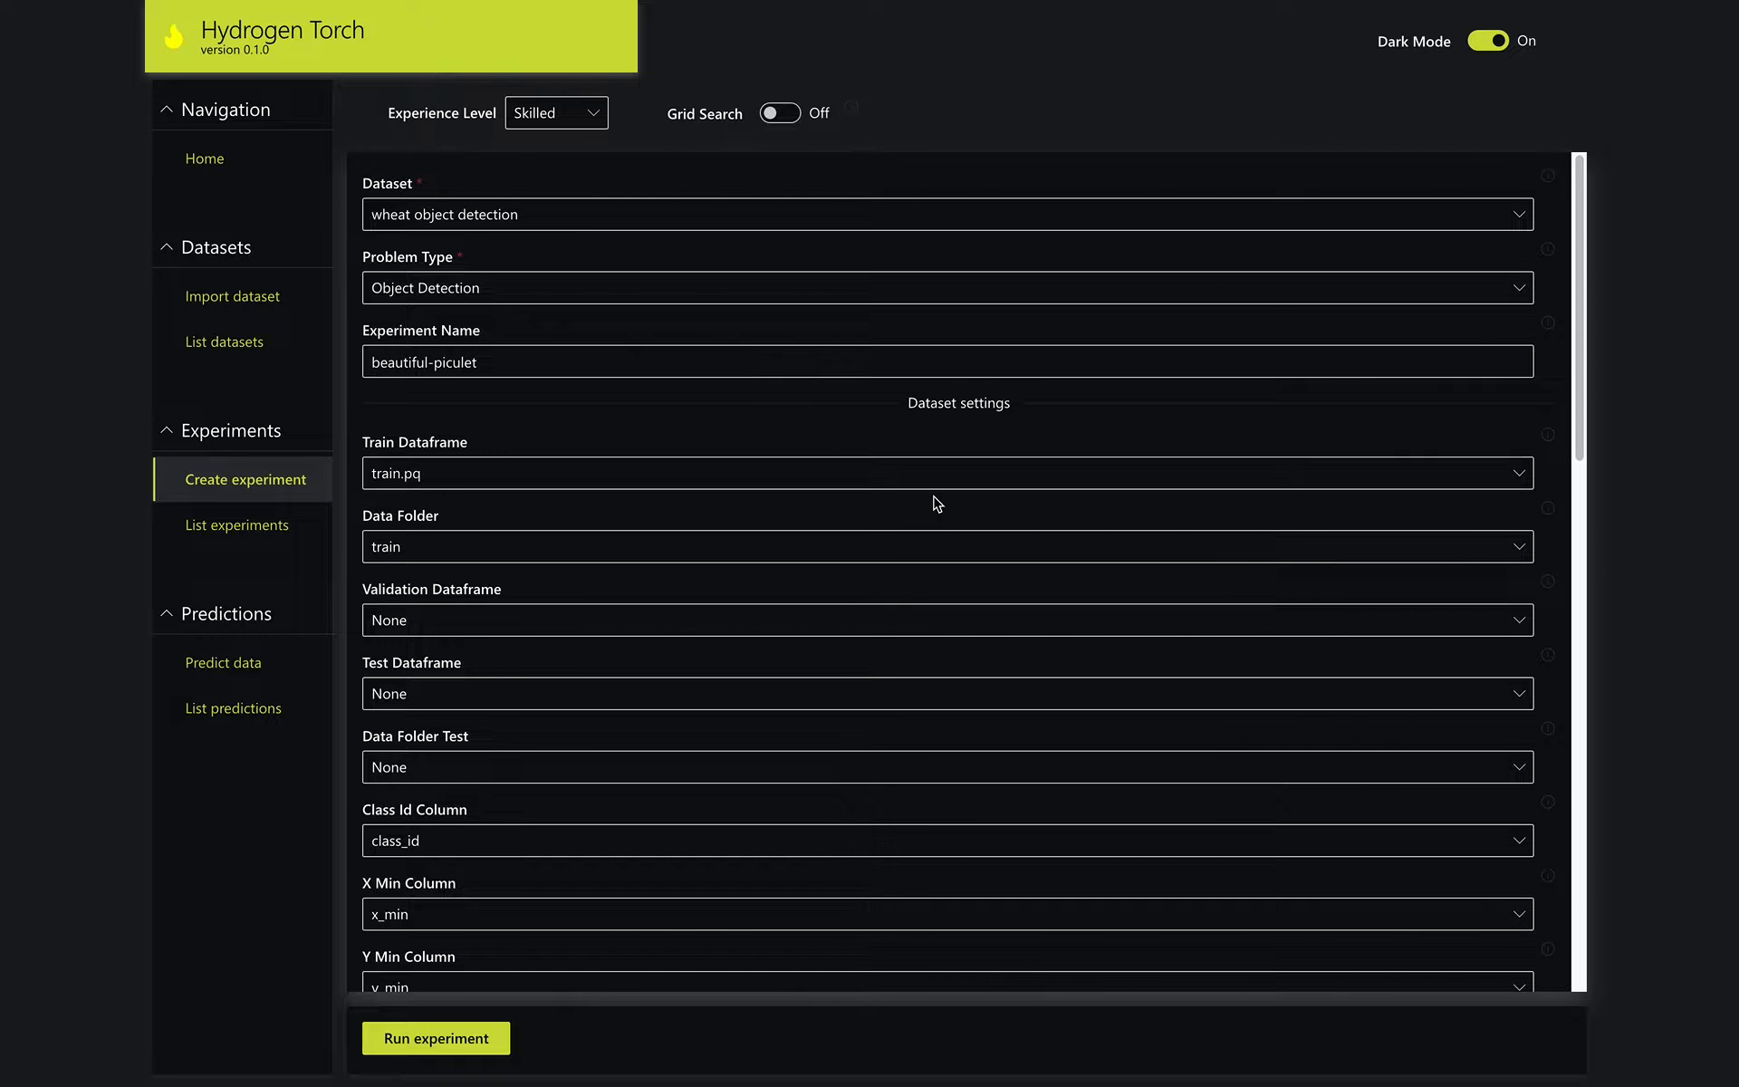
Review the experience level options and the experiment's name, dataset and image settings
left_click(566, 118)
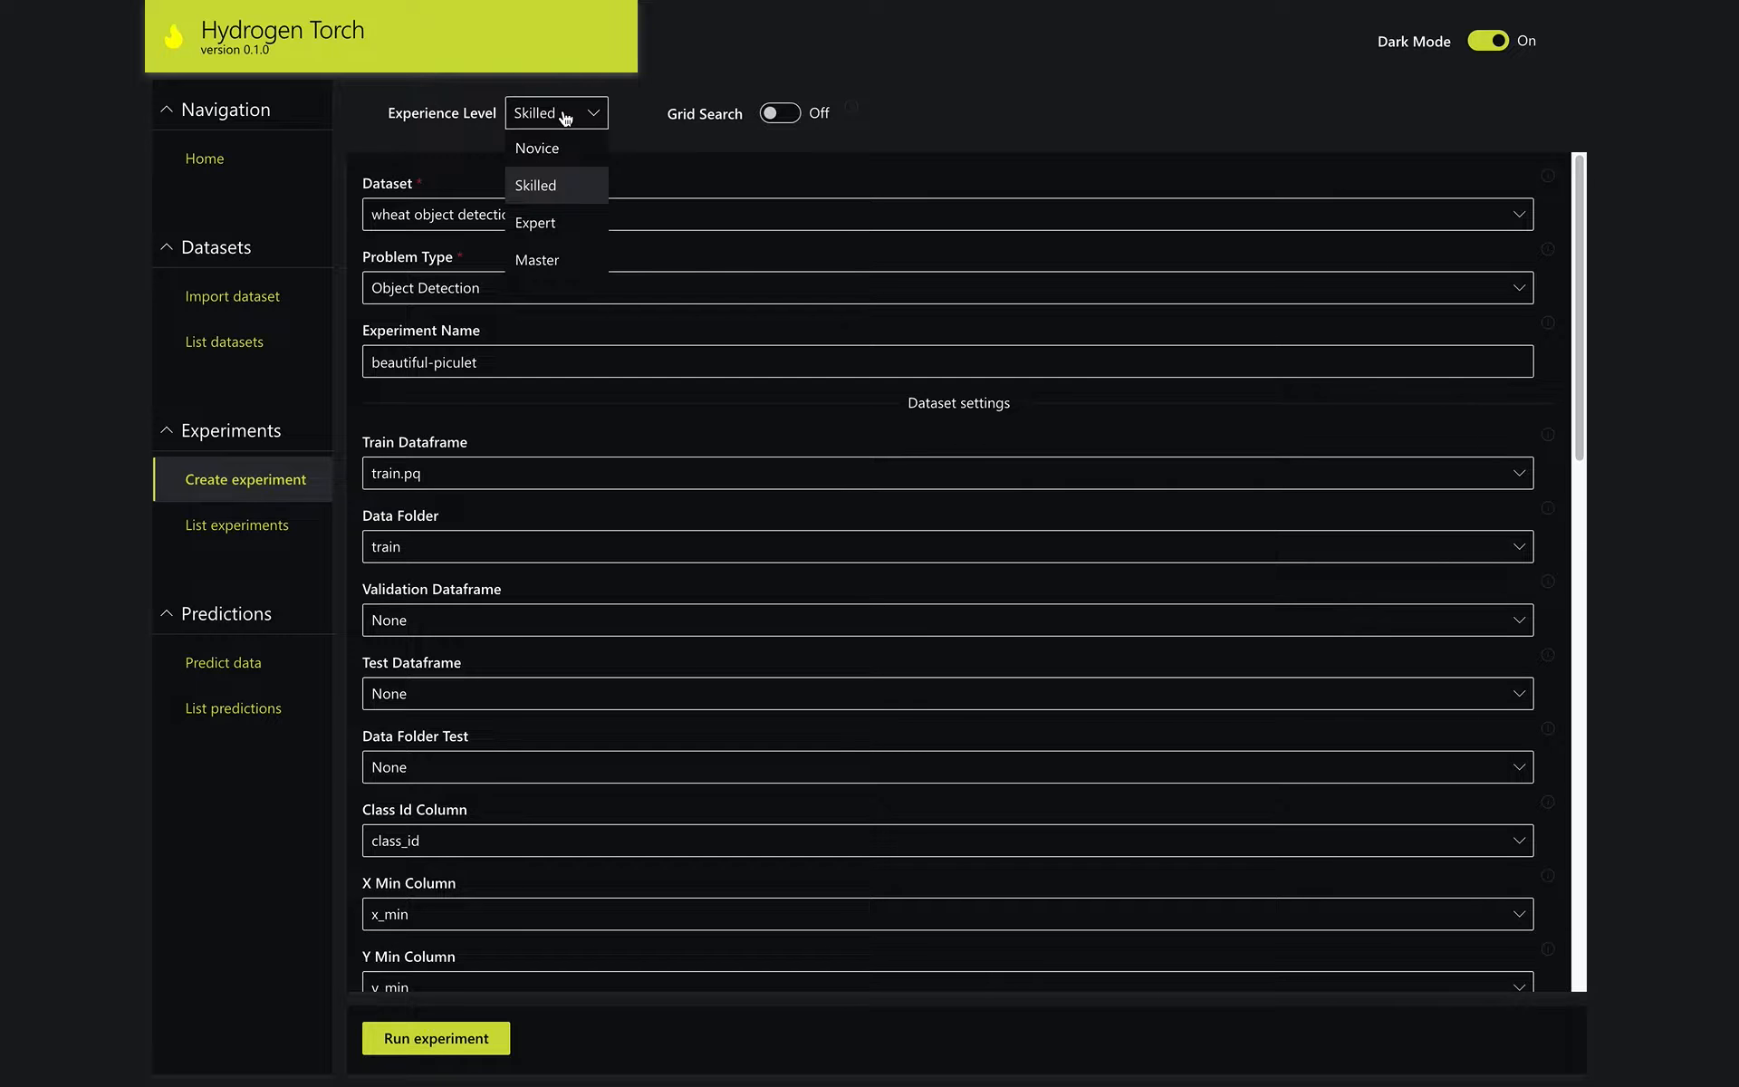
left_click(565, 118)
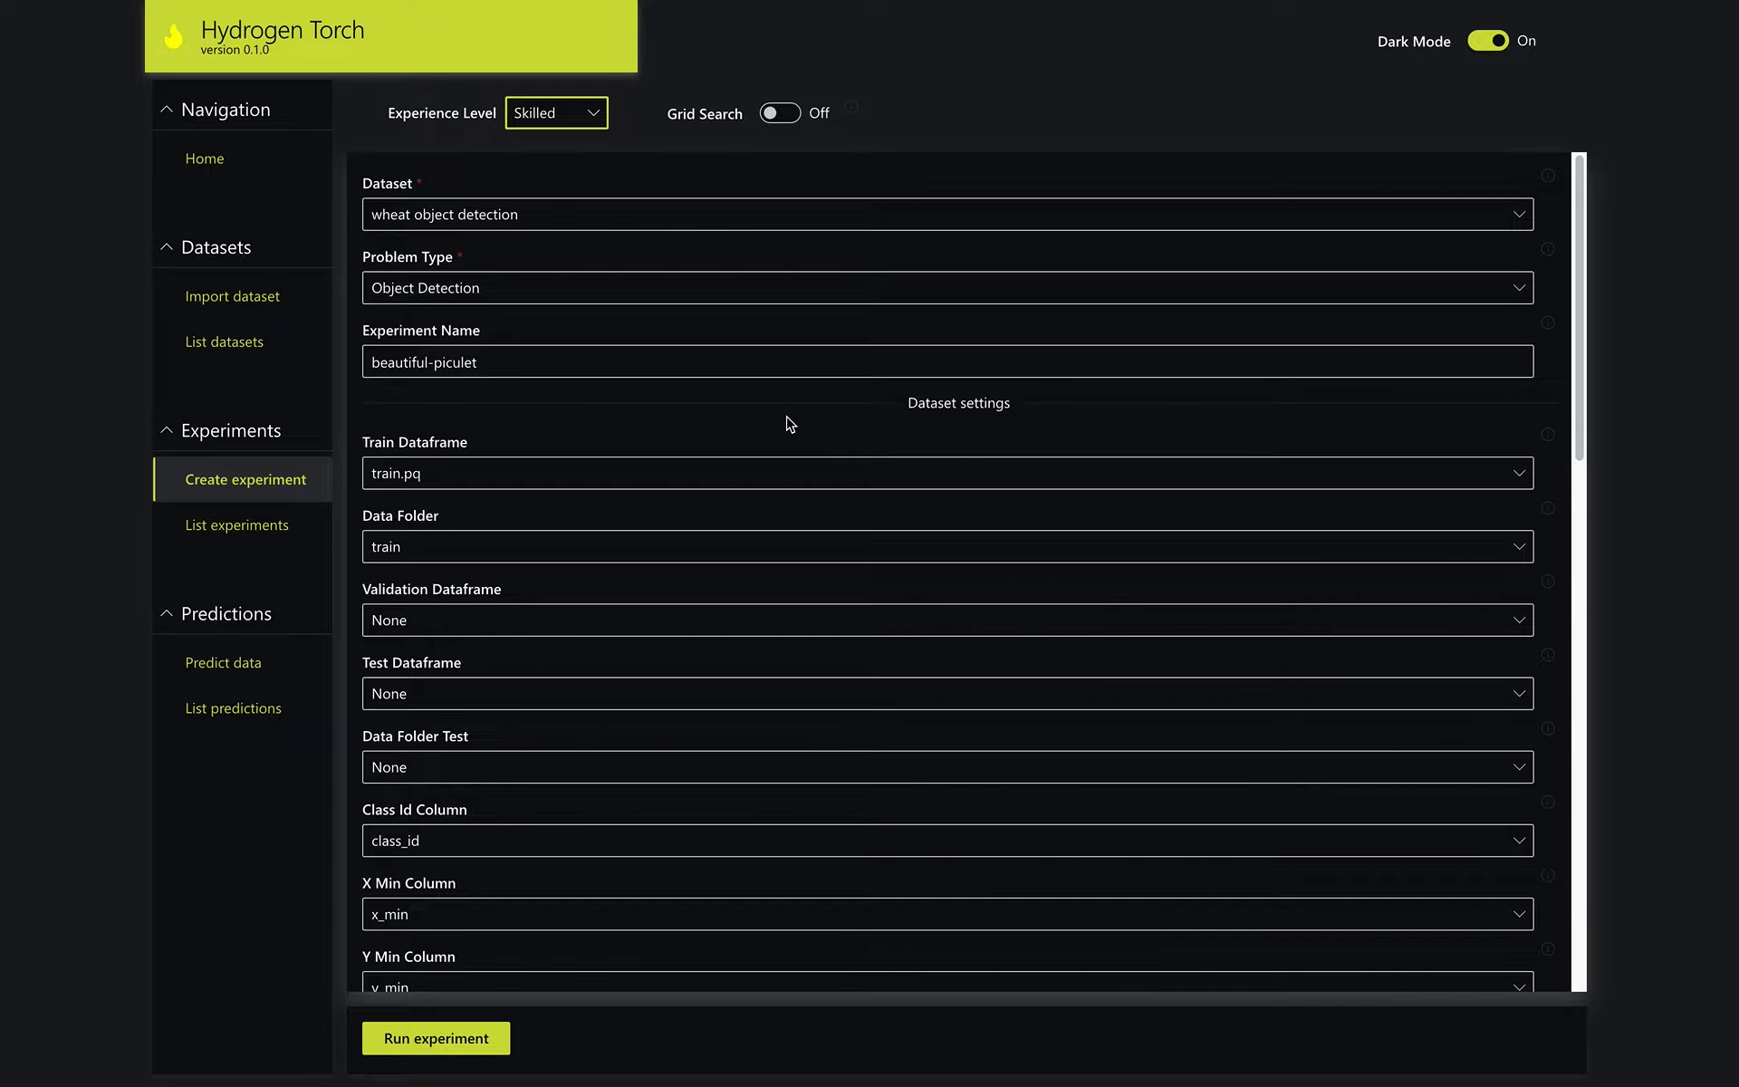
mouse_move(1550, 331)
left_click(496, 362)
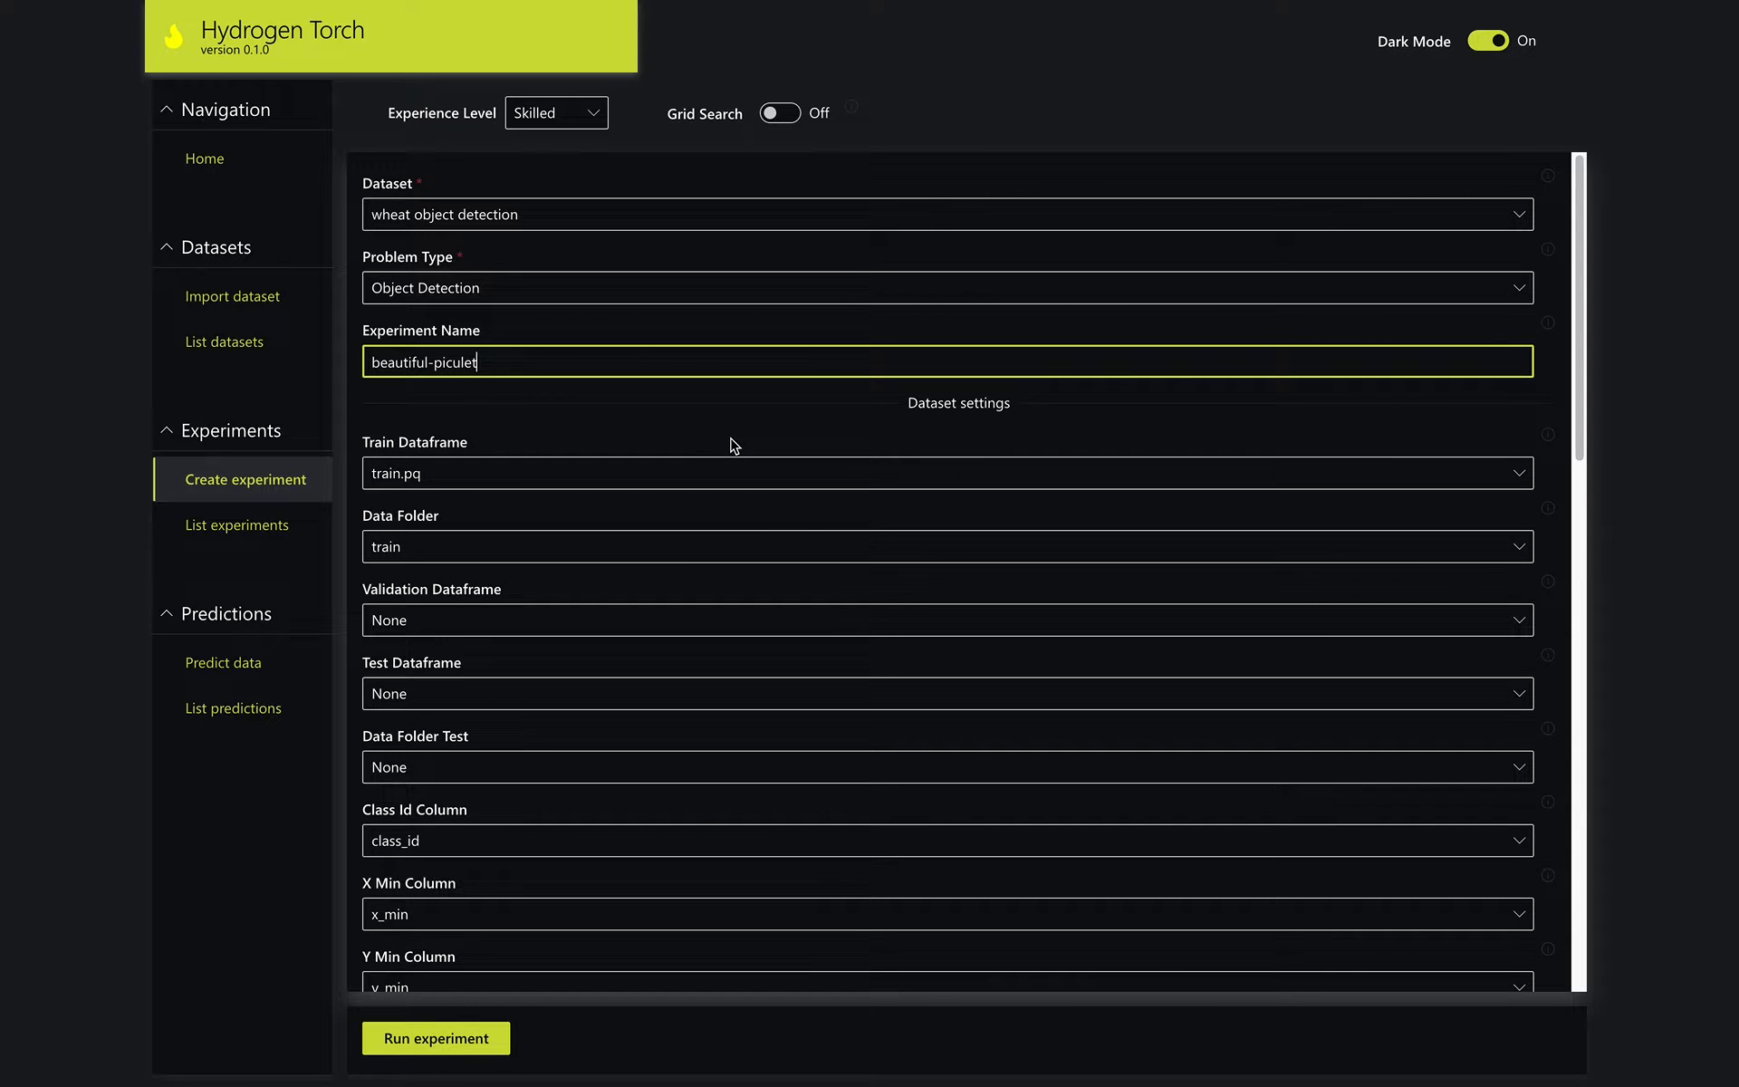
scroll(734, 445, "down", 5)
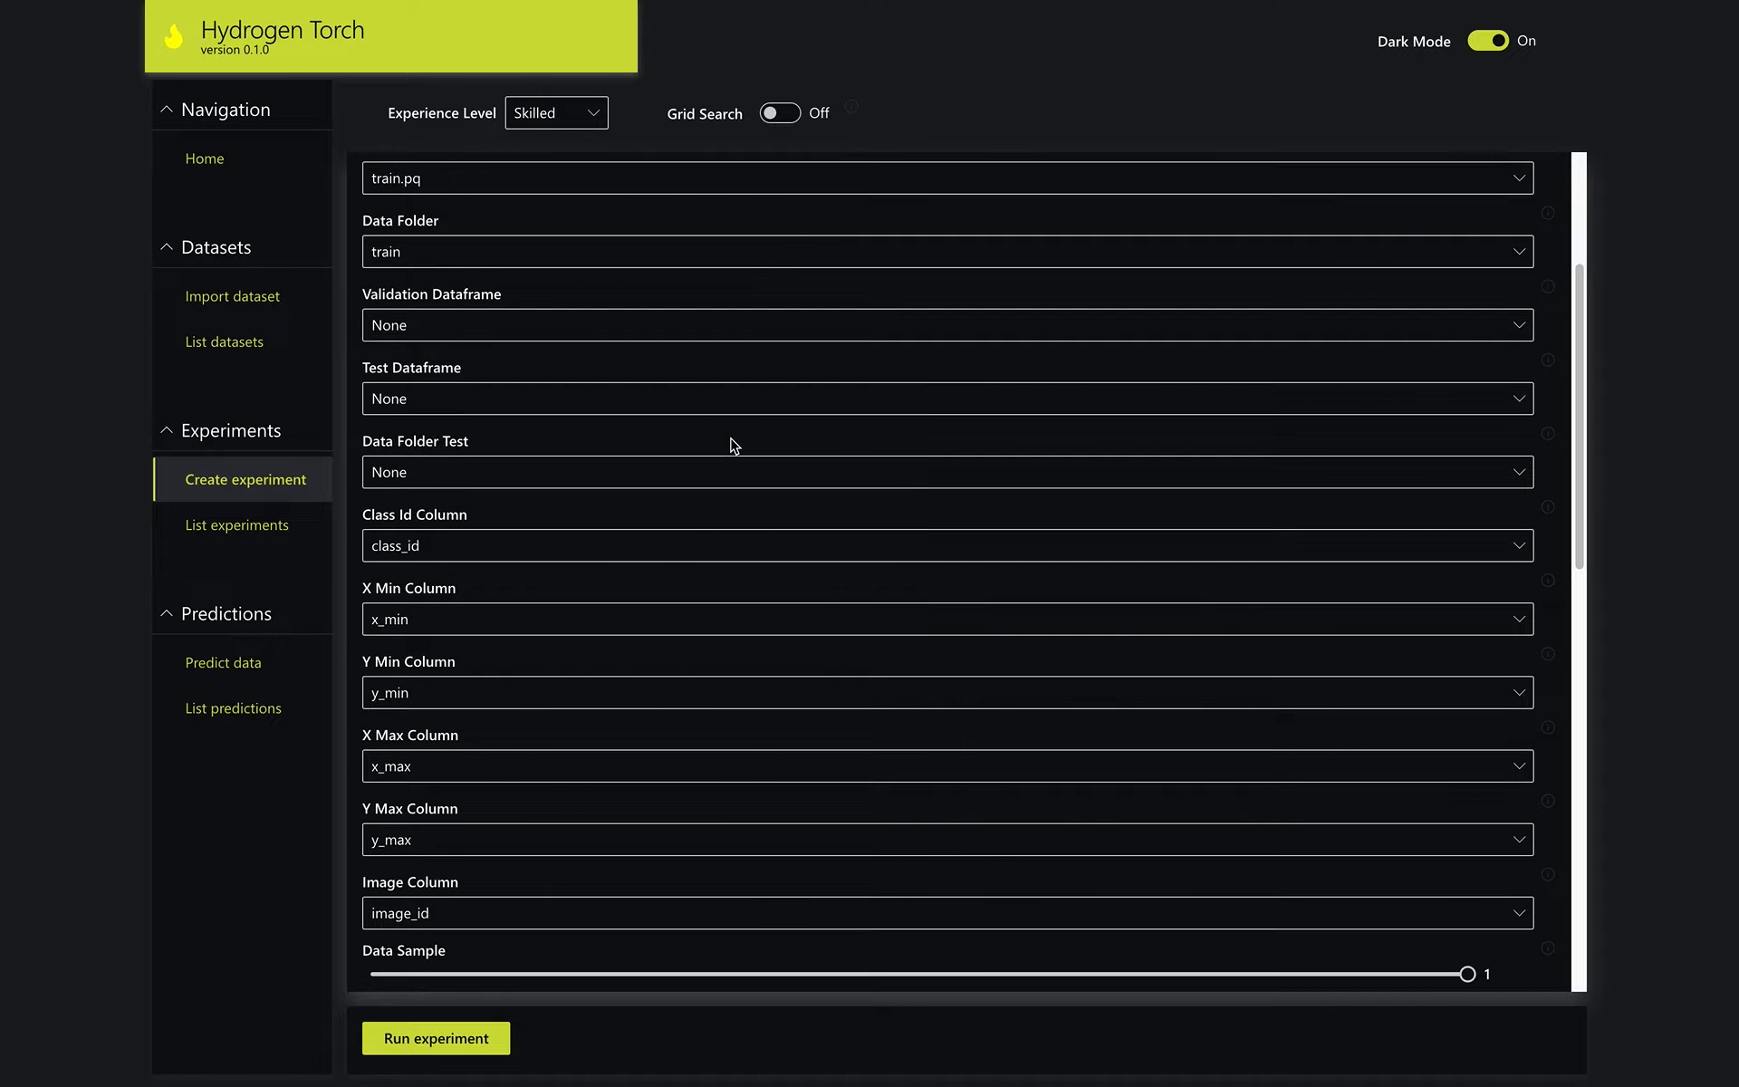
scroll(734, 446, "down", 4)
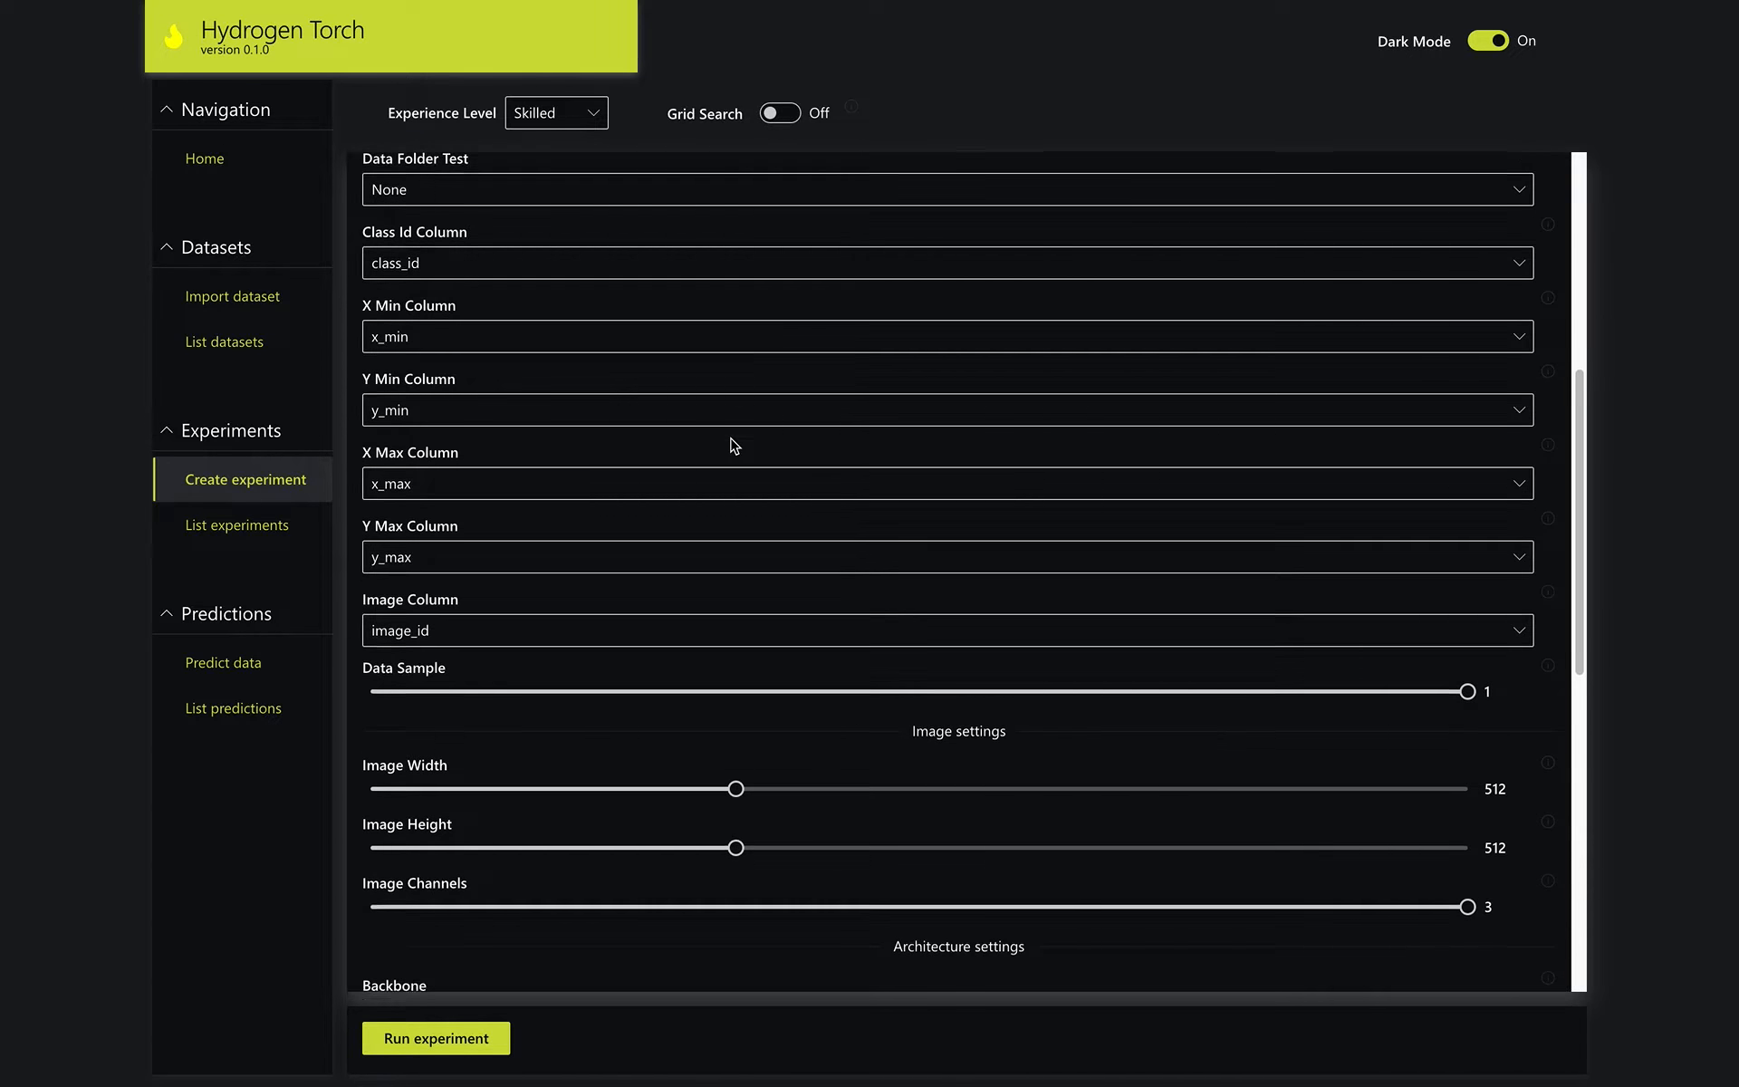
scroll(734, 446, "down", 1)
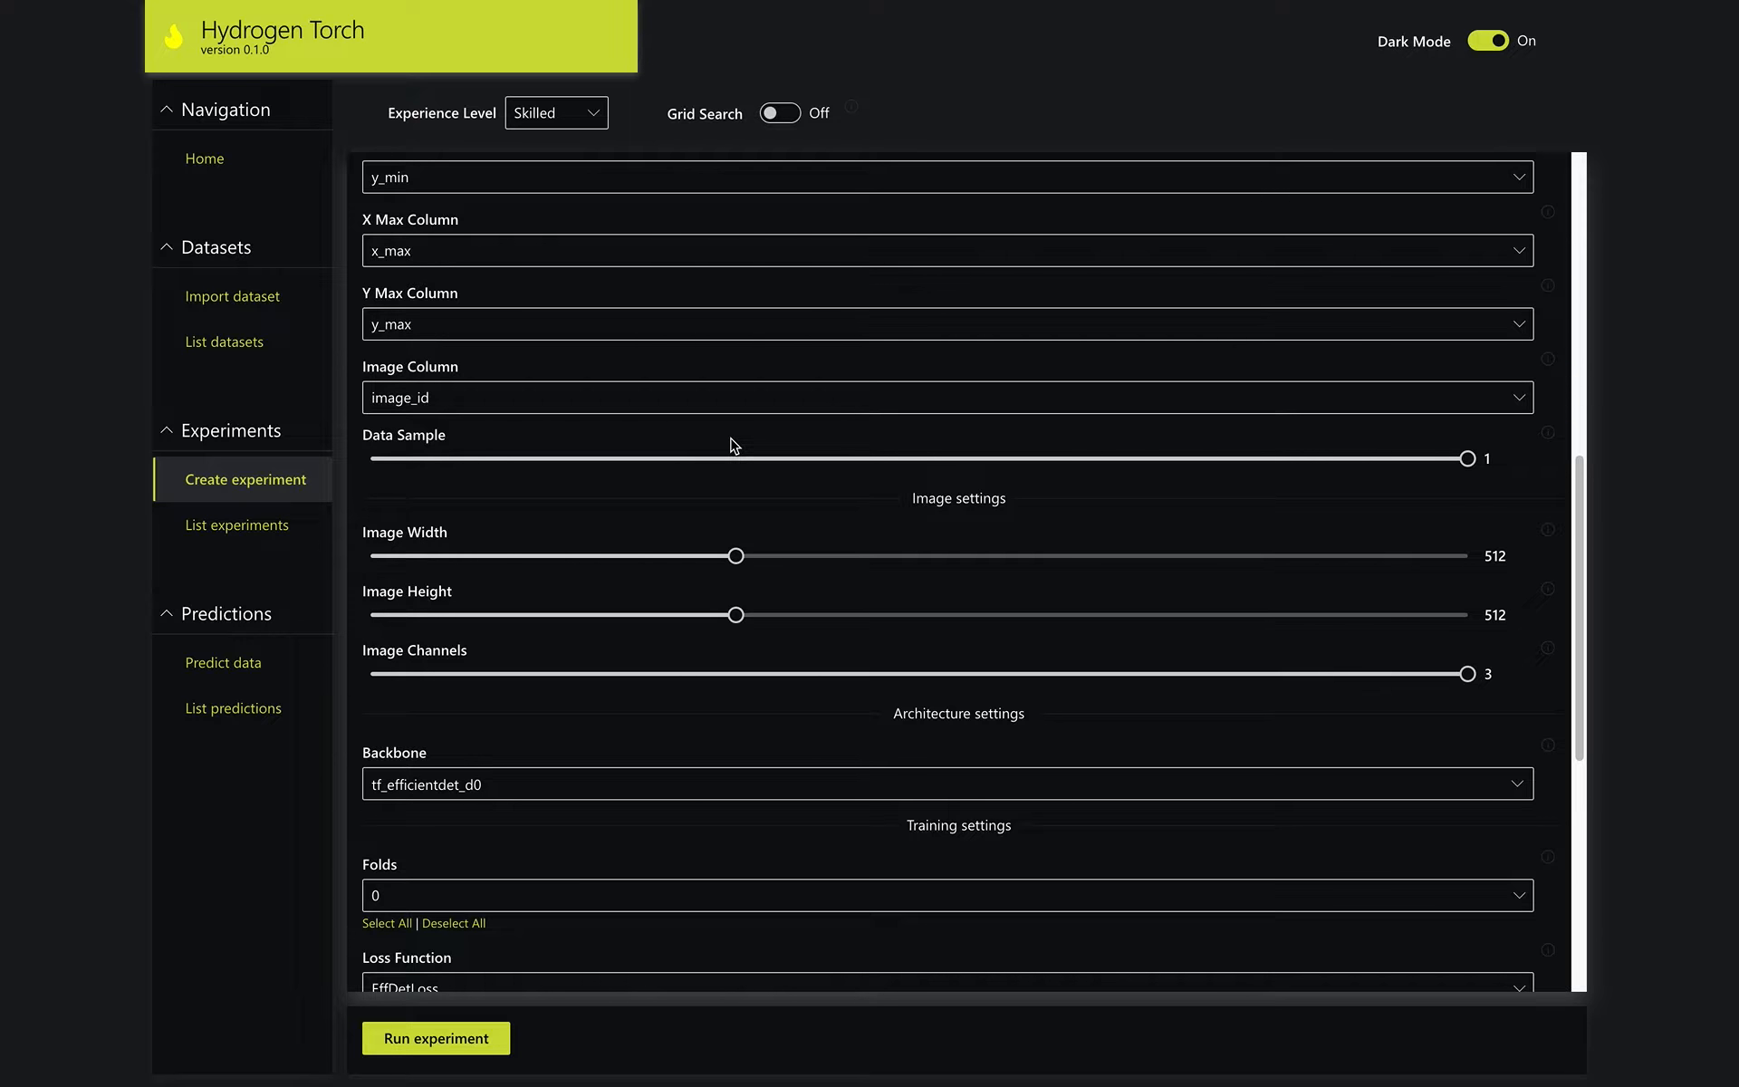
scroll(734, 446, "down", 1)
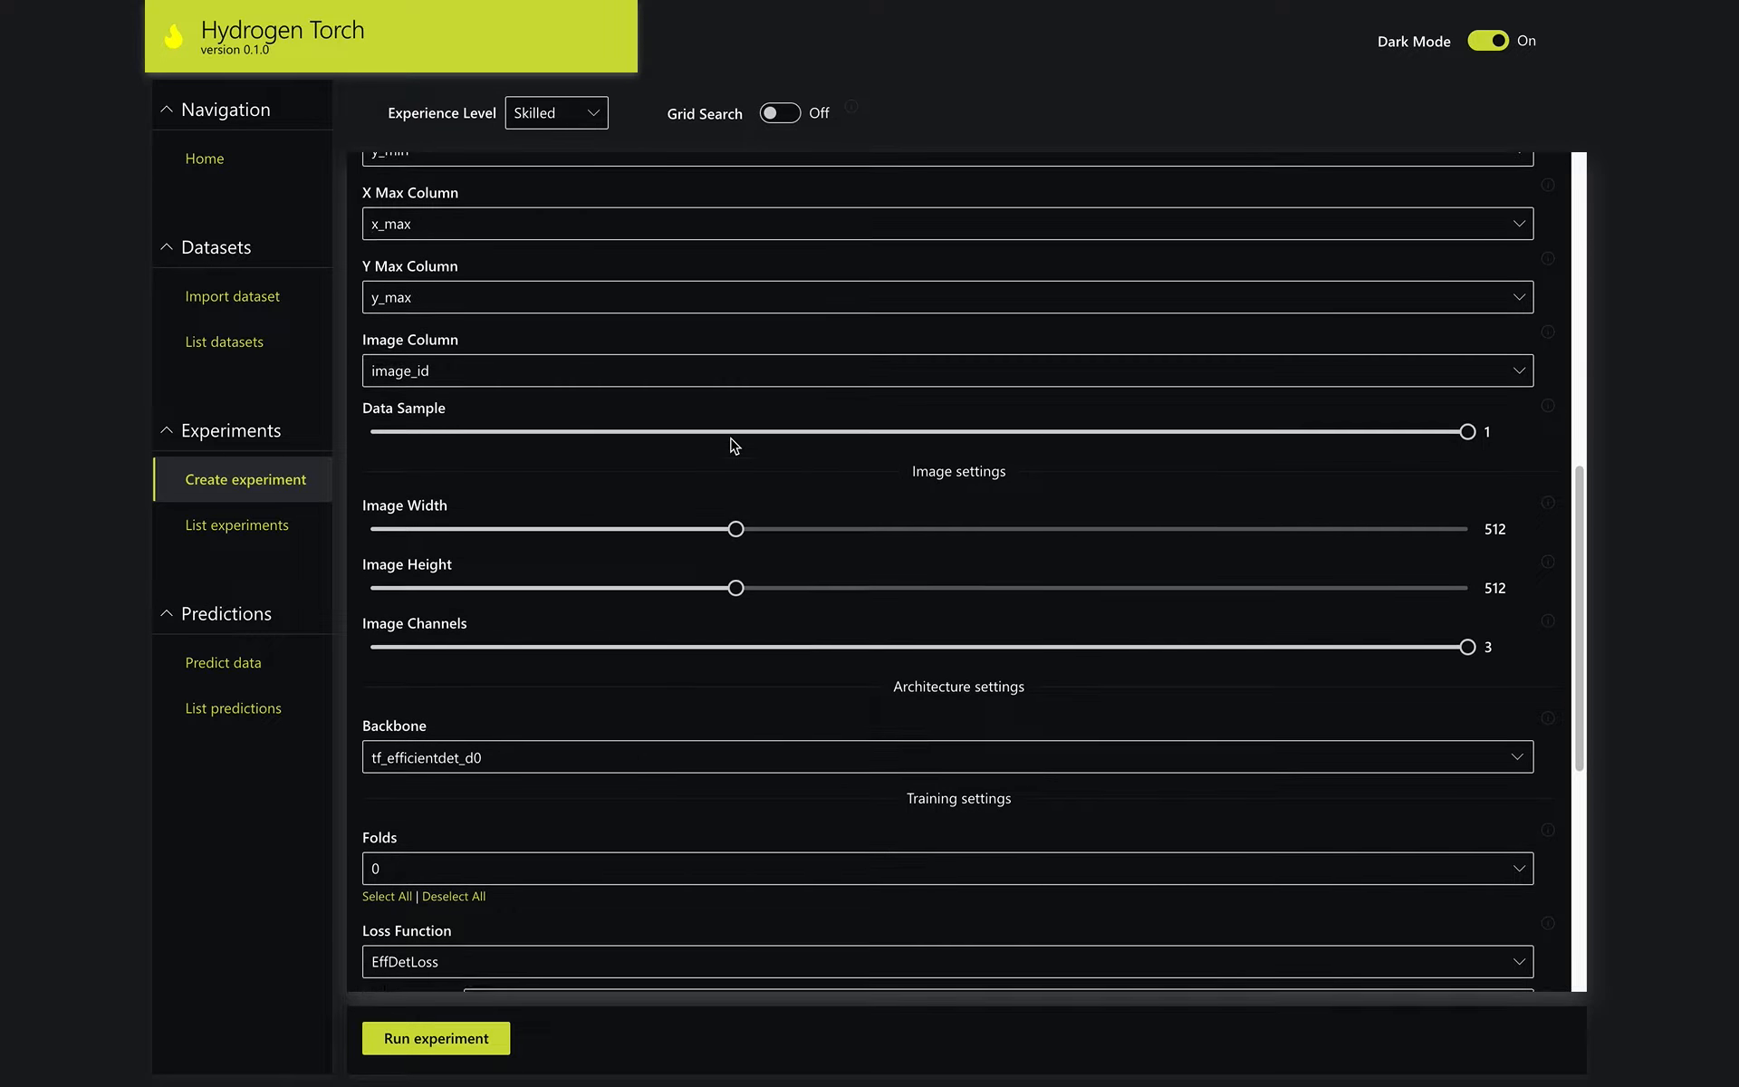
Examine the backbone setting, the available folds and loss functions, and the metric choices in the prediction settings
left_click(722, 745)
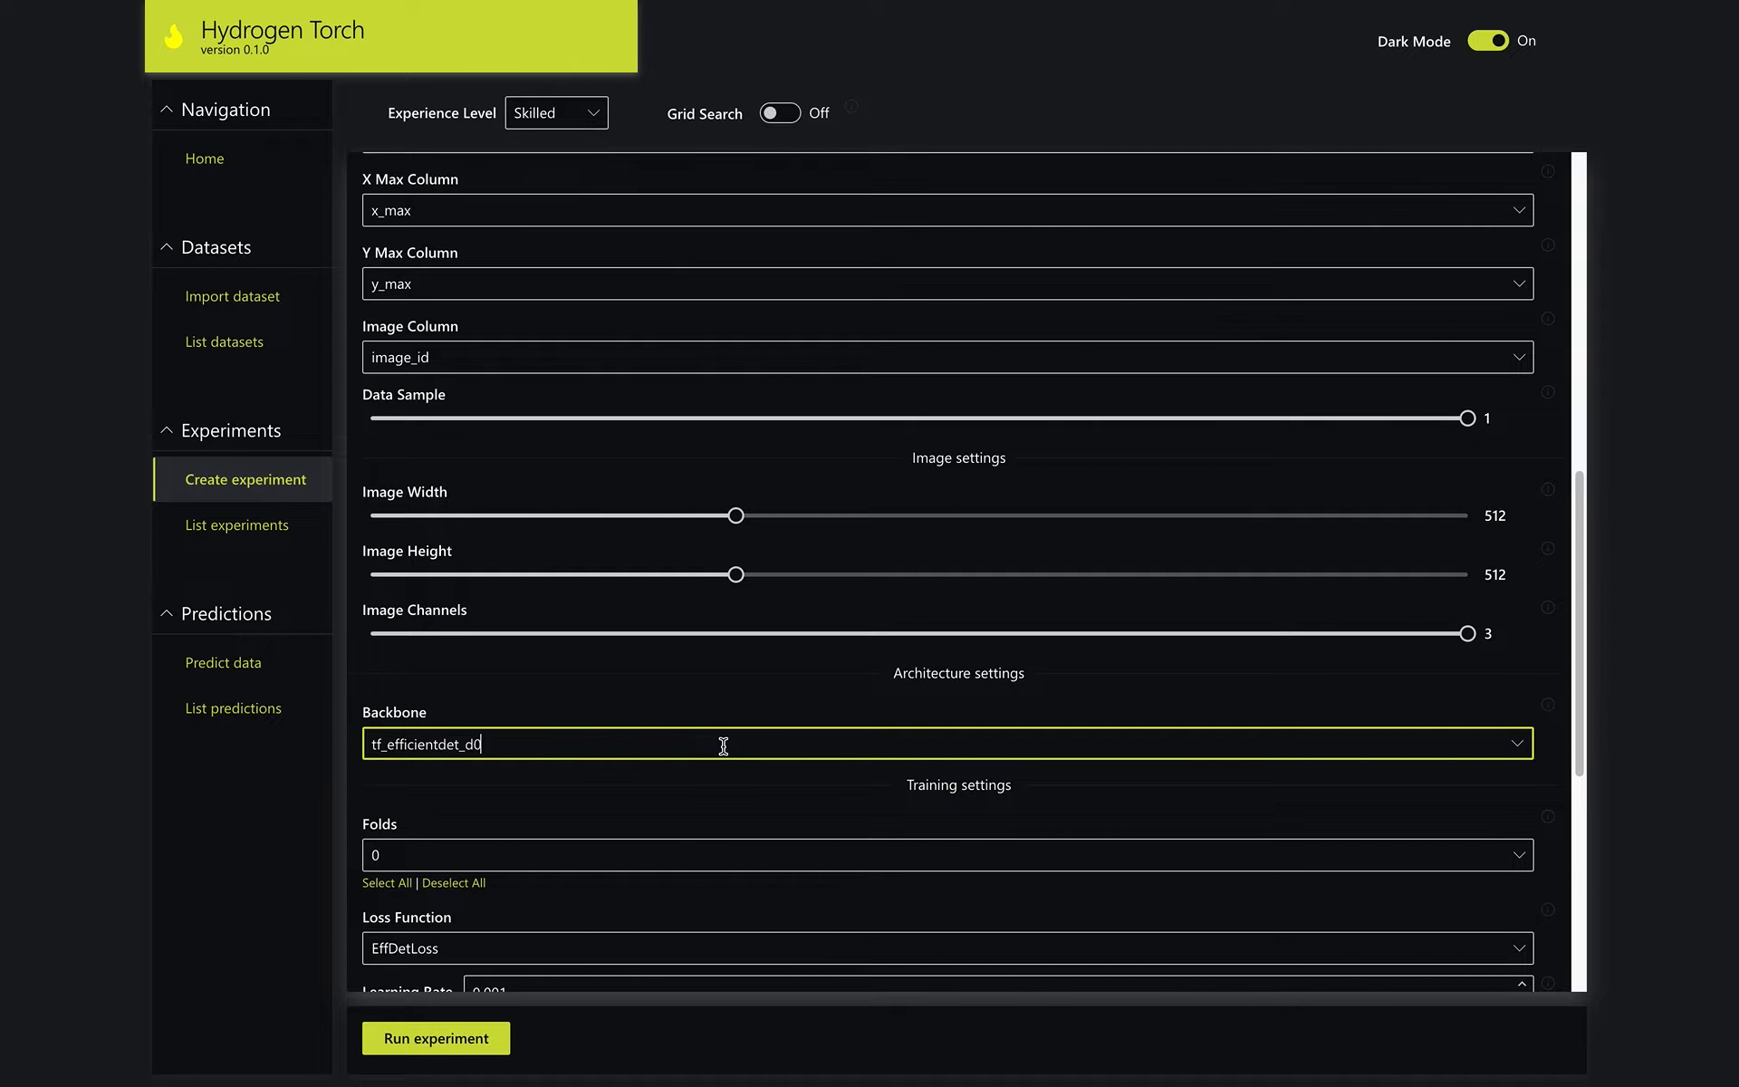
scroll(722, 744, "down", 3)
left_click(622, 601)
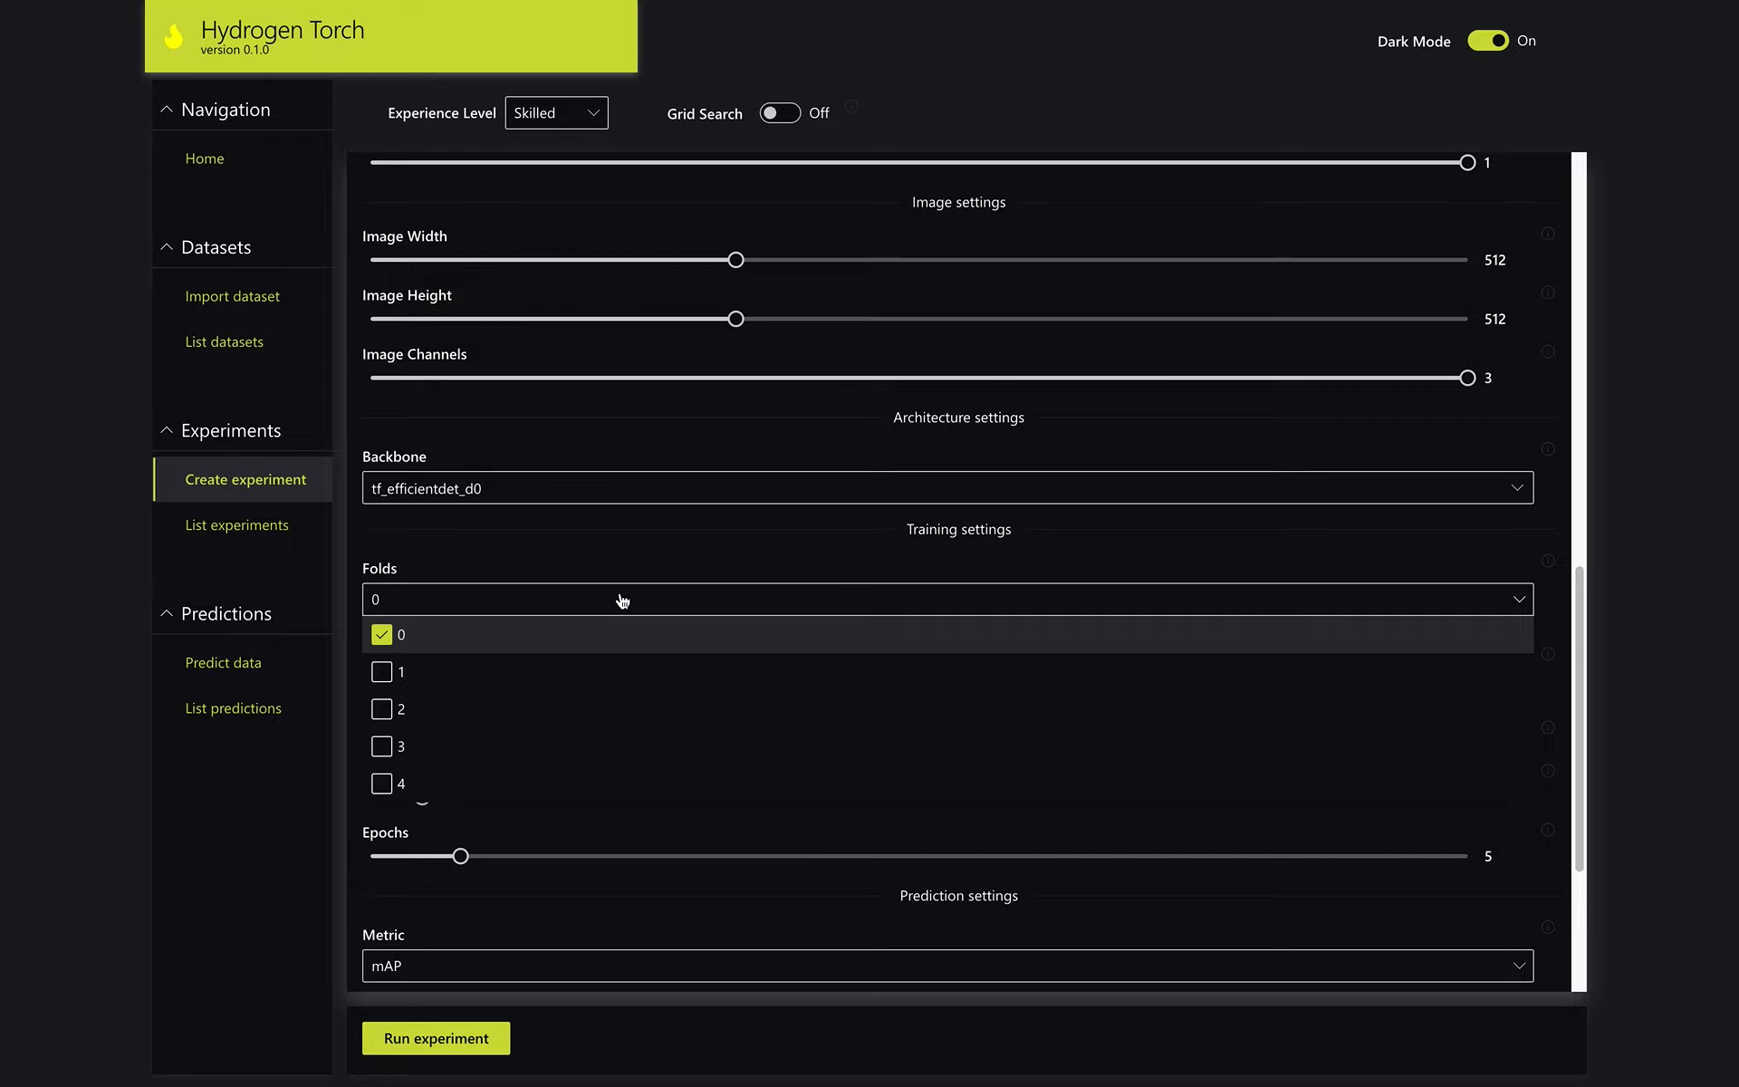
left_click(623, 601)
left_click(625, 698)
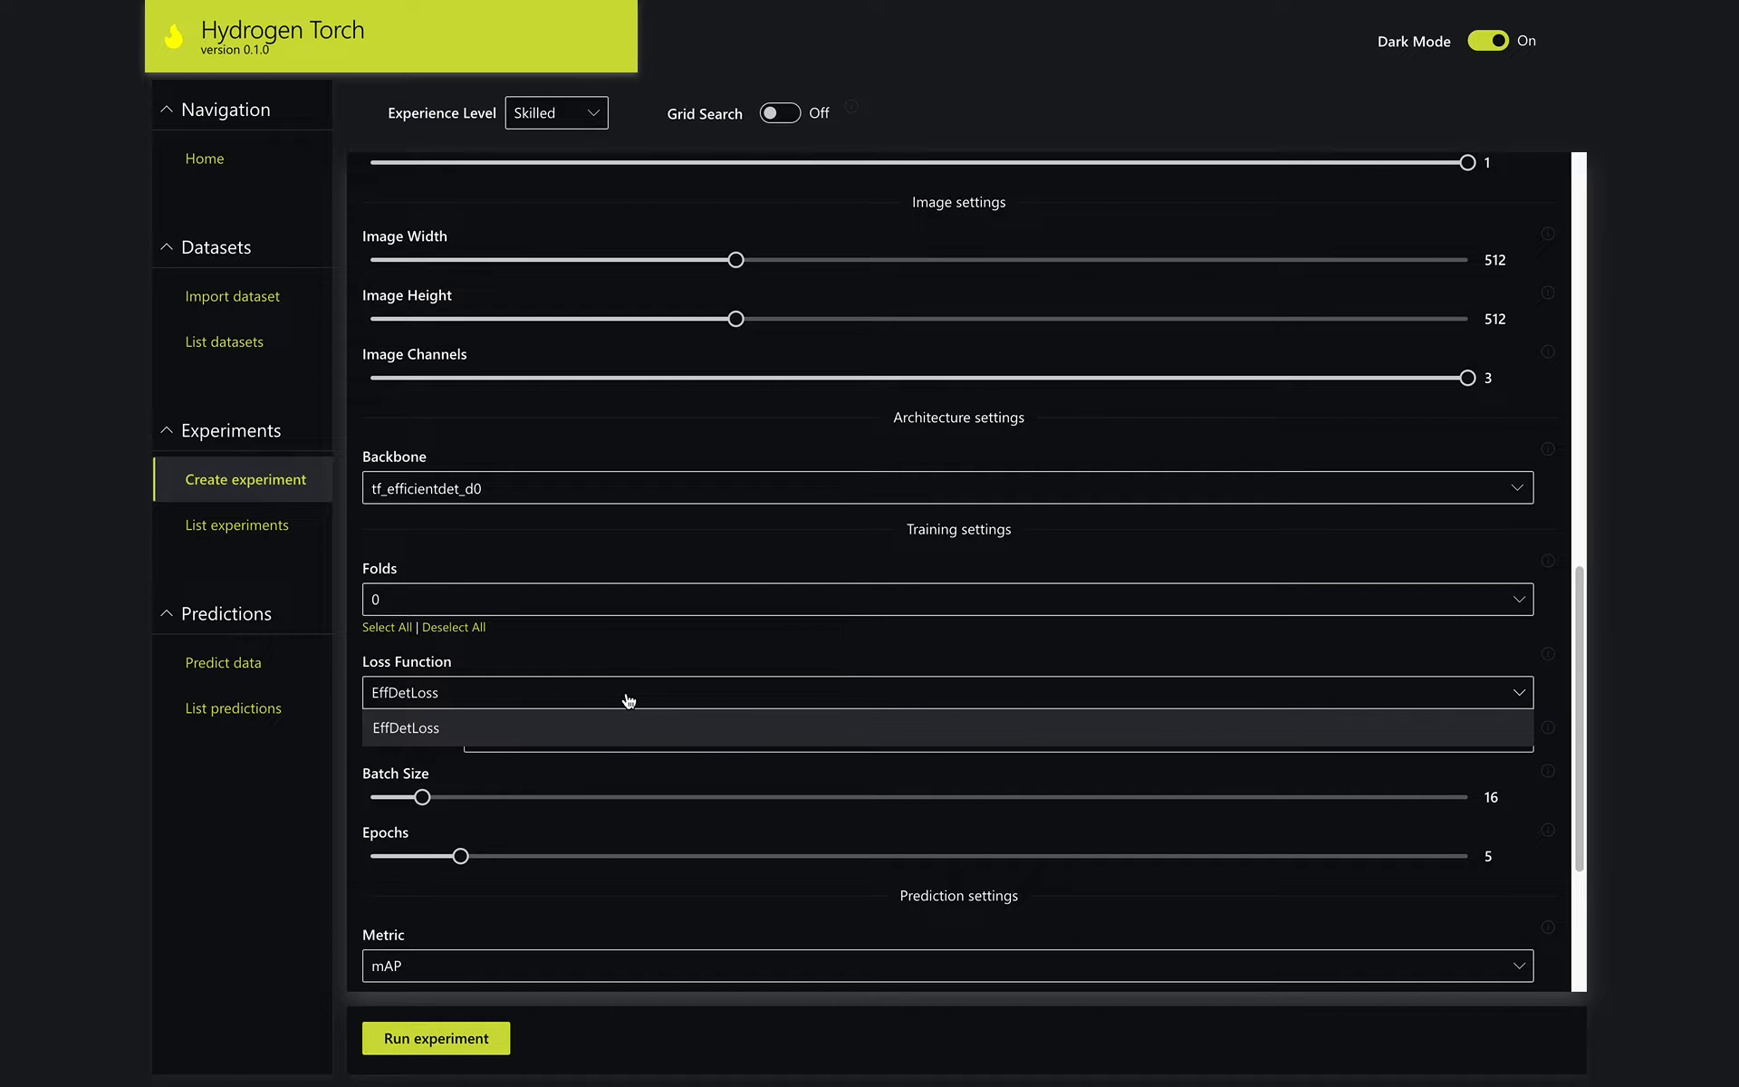
left_click(629, 700)
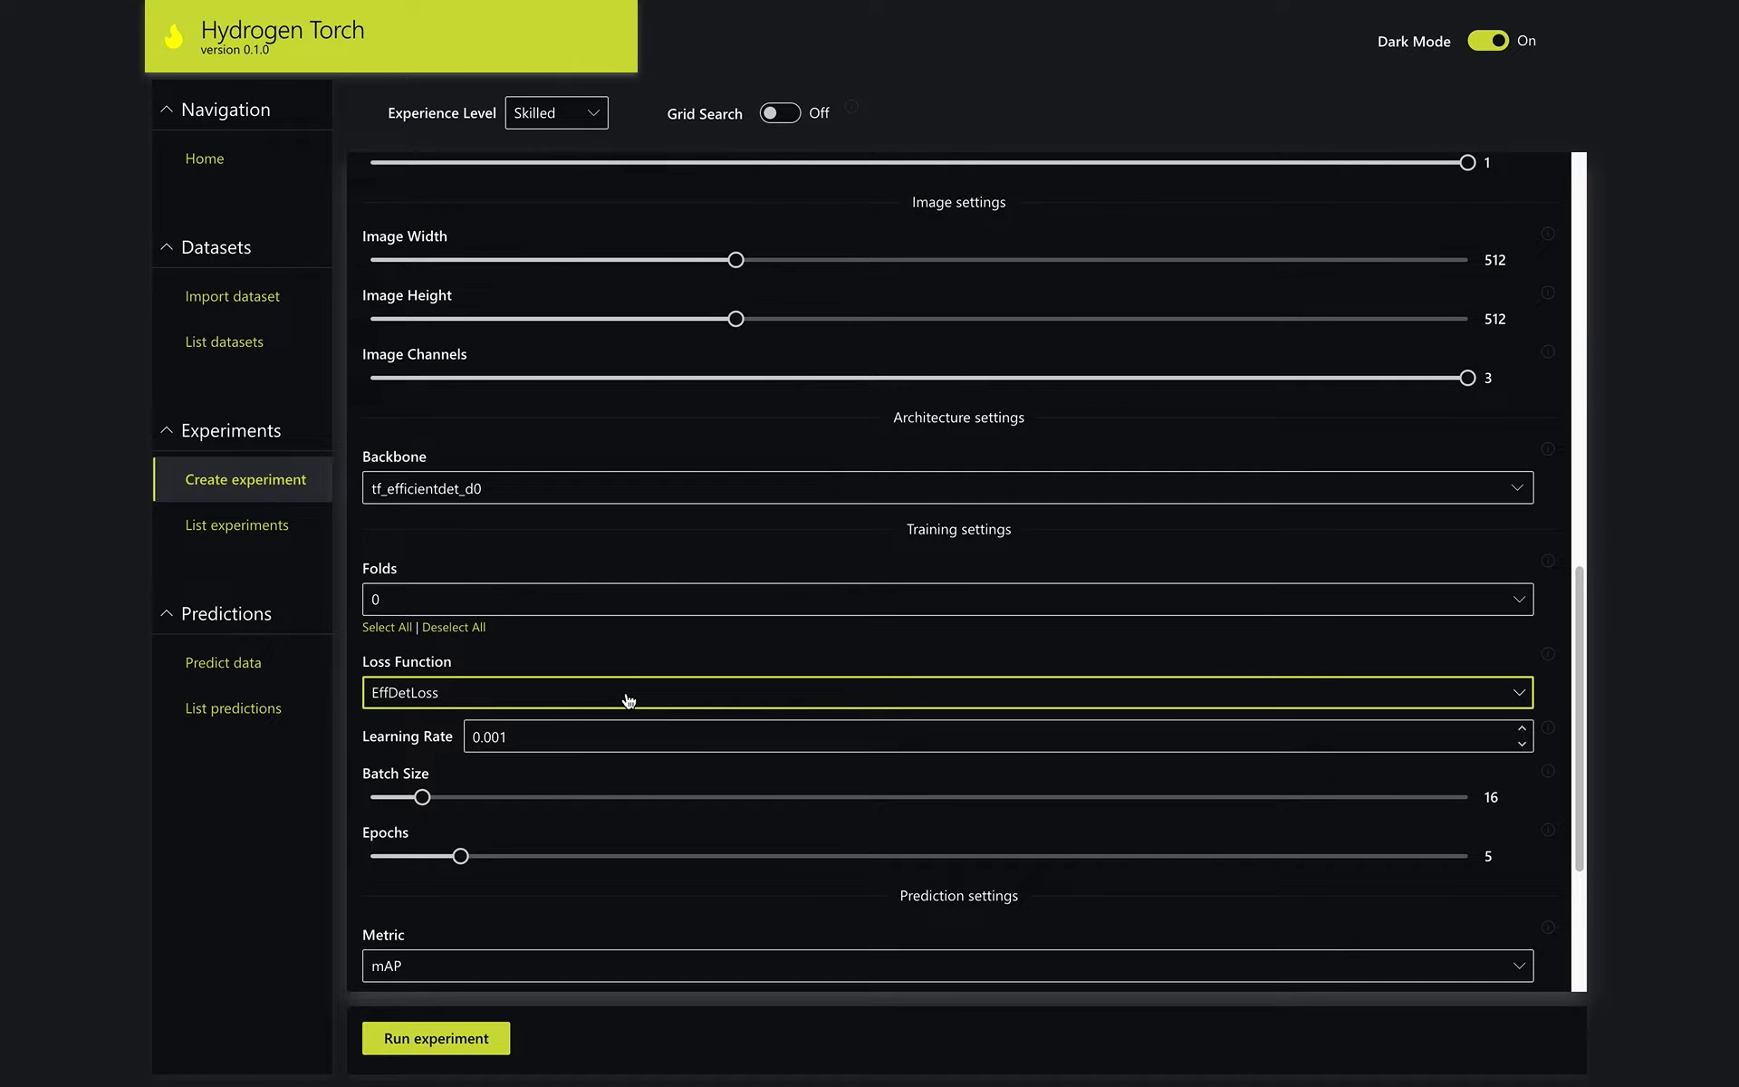
scroll(689, 703, "down", 3)
left_click(616, 667)
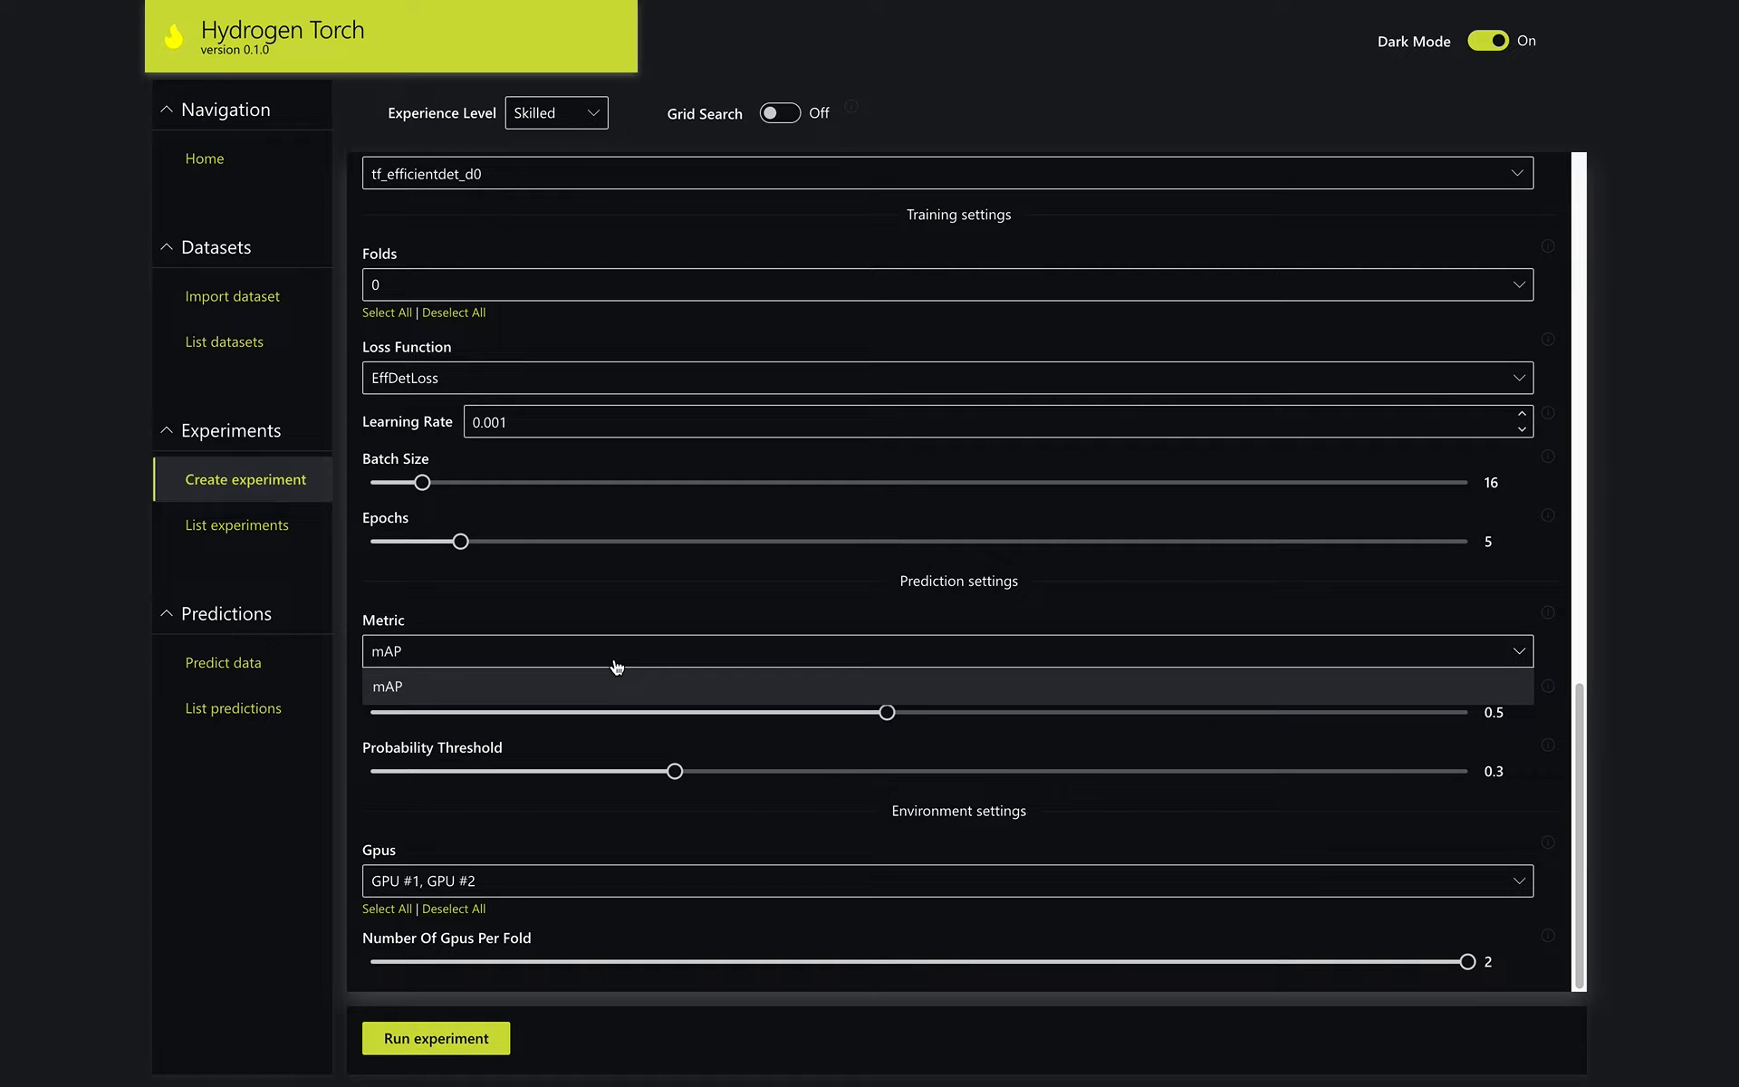
left_click(616, 668)
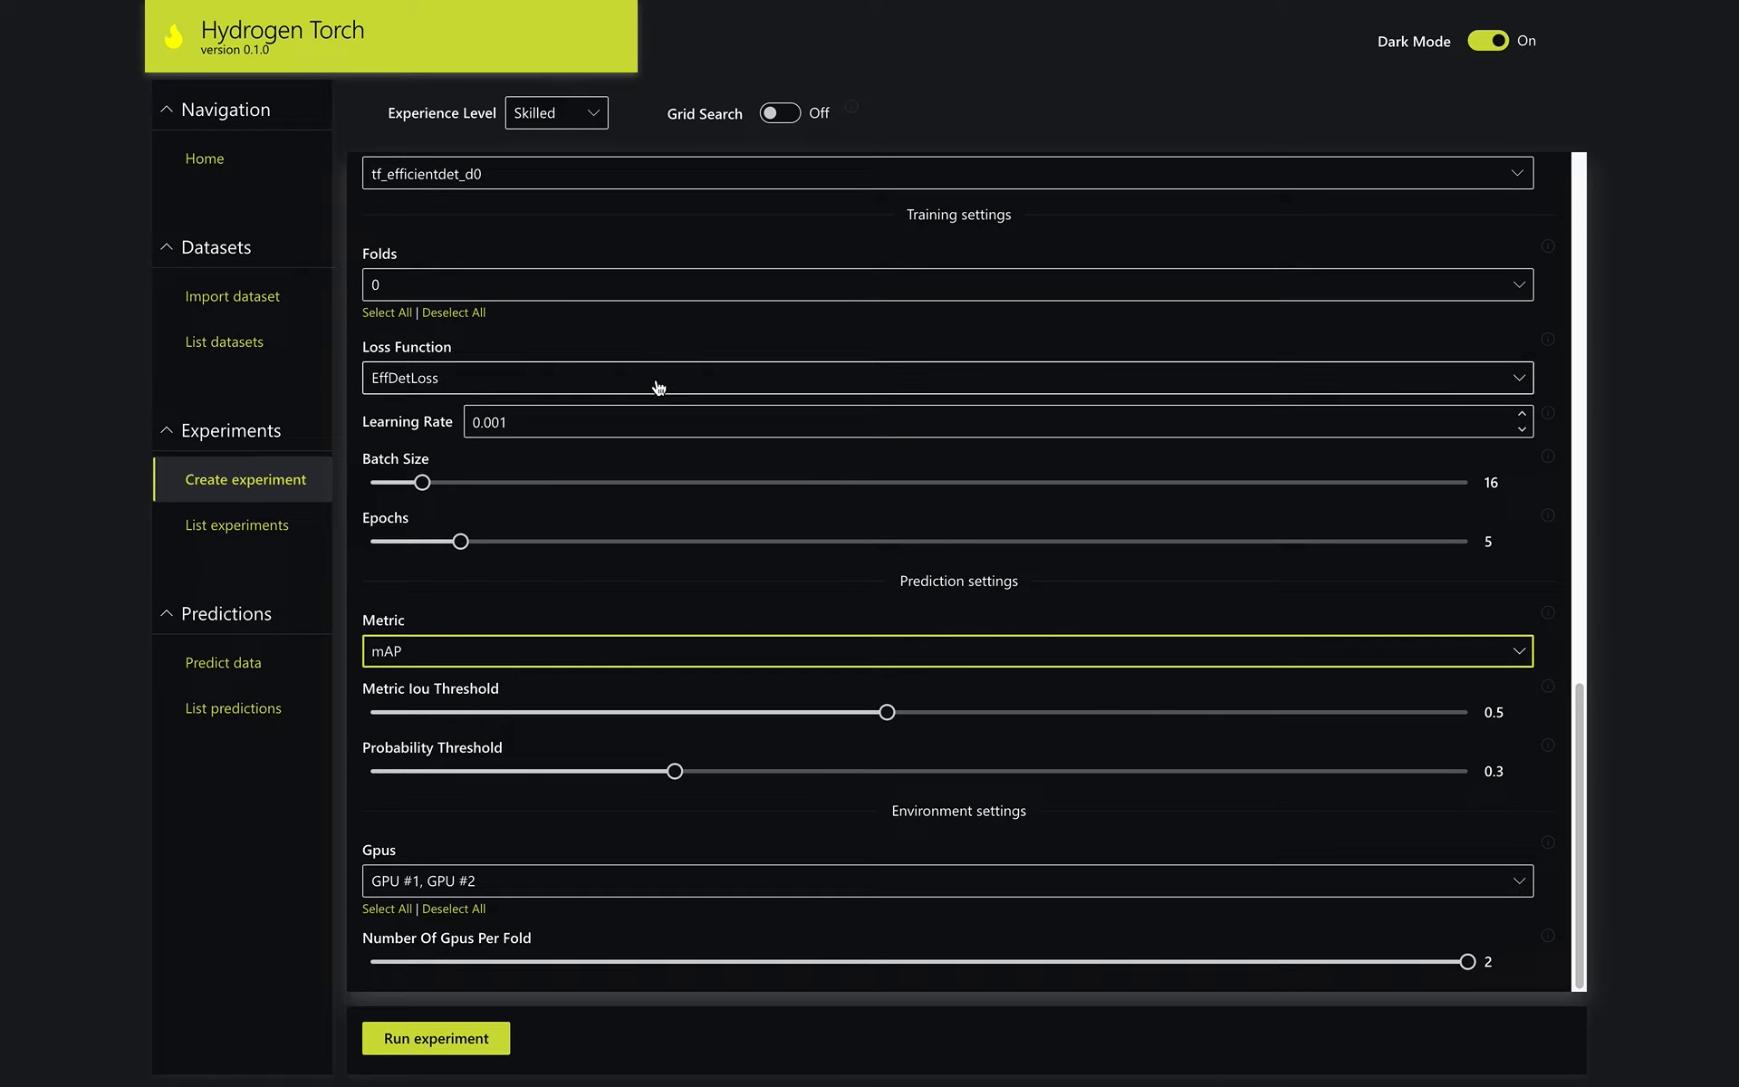
Enable grid search and add tf_efficientdet_d2 to the backbones alongside tf_efficientdet_d0
left_click(781, 113)
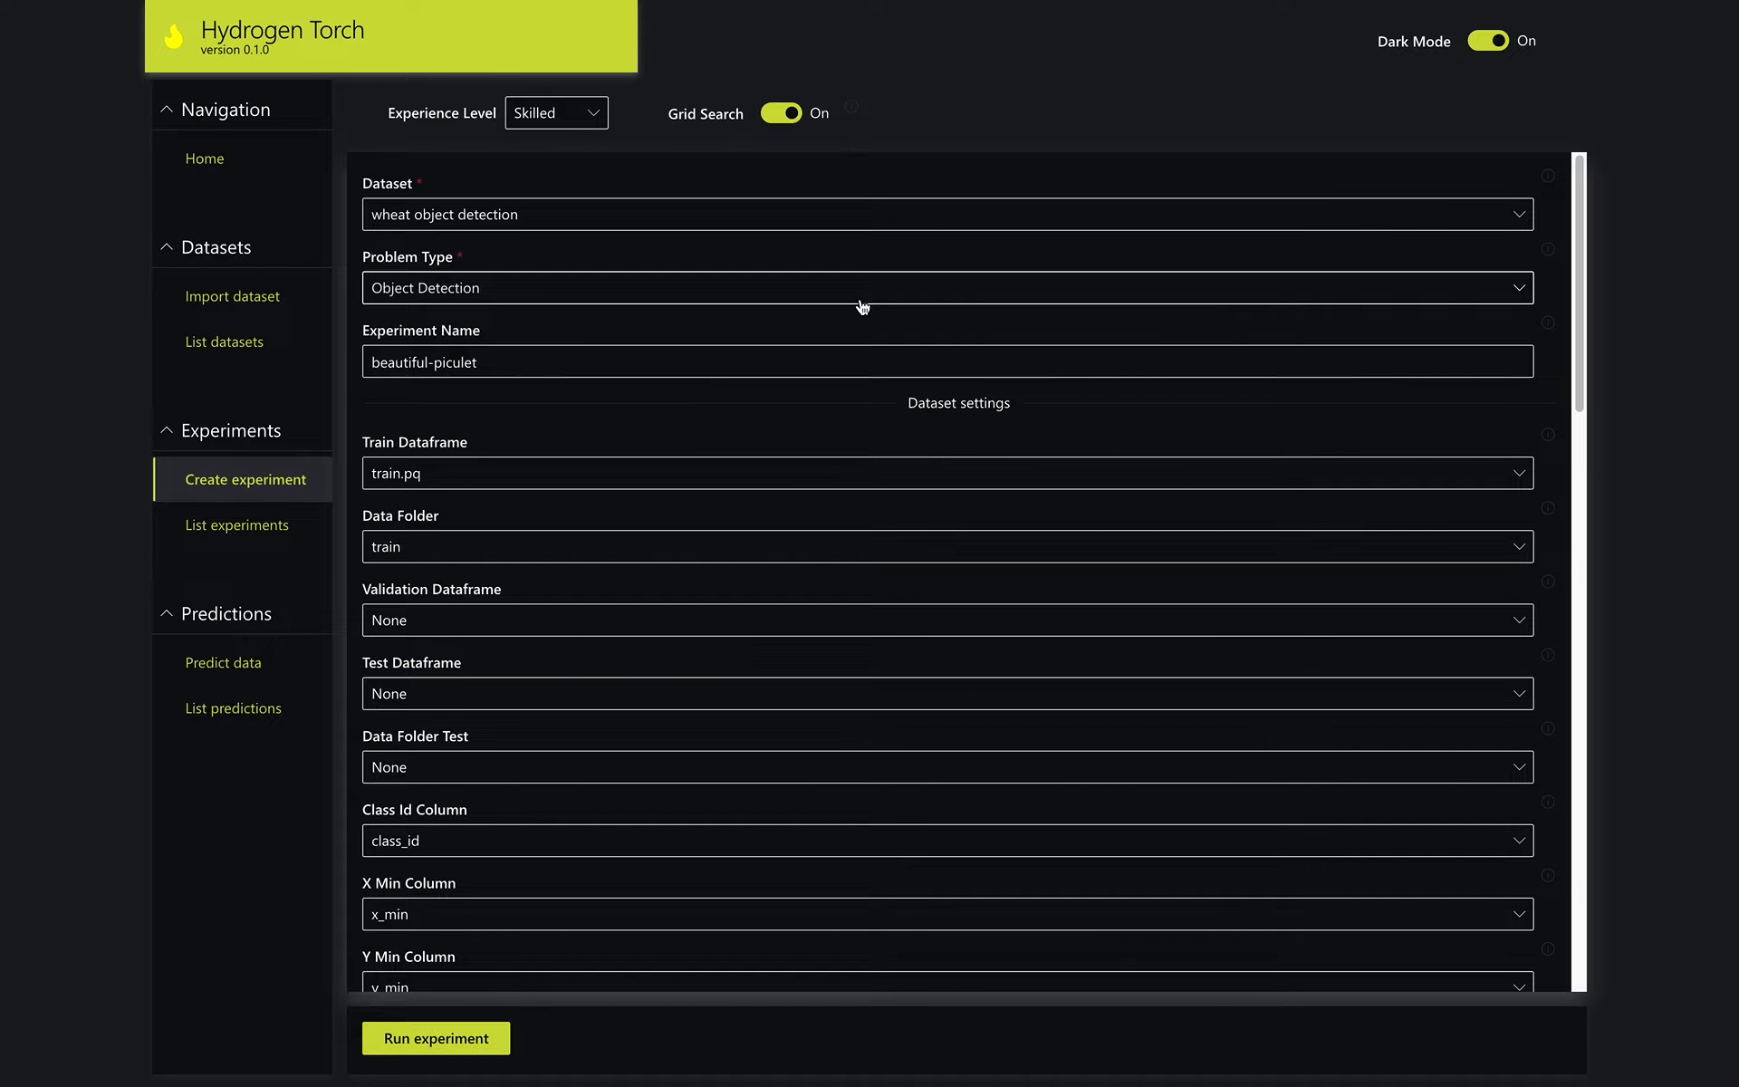
scroll(863, 306, "down", 10)
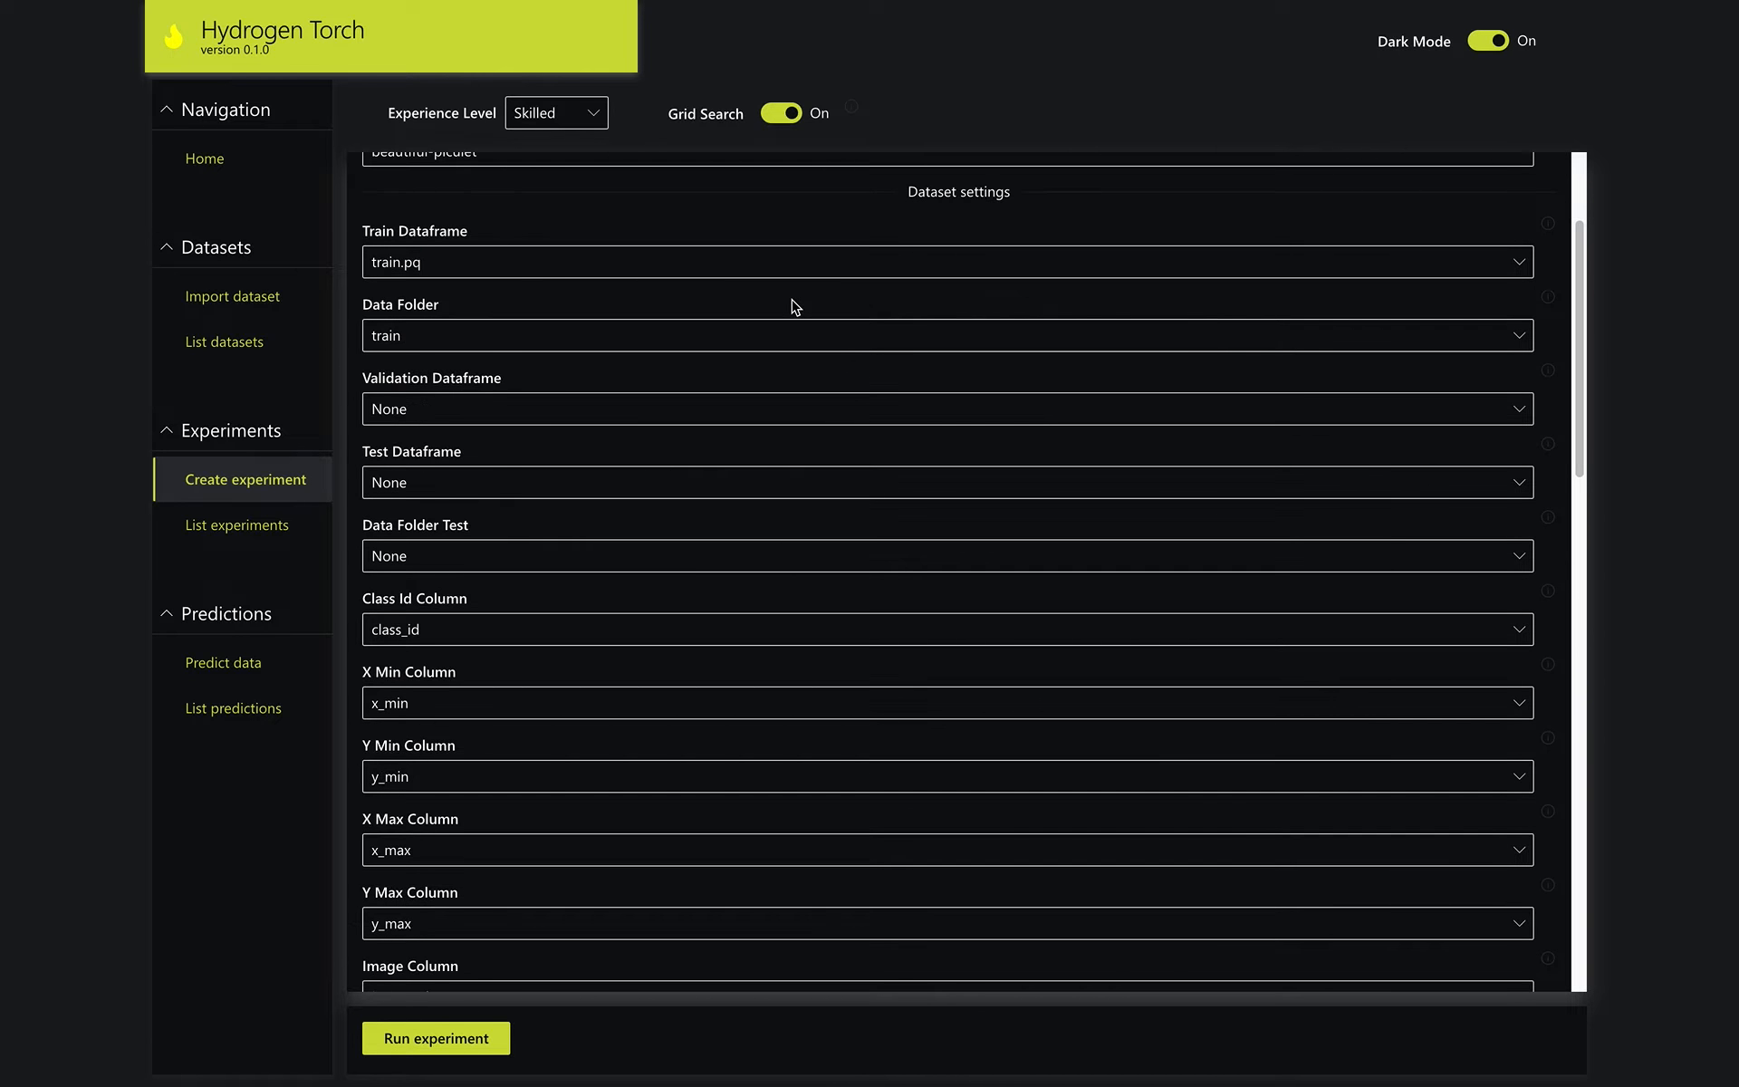
left_click(634, 587)
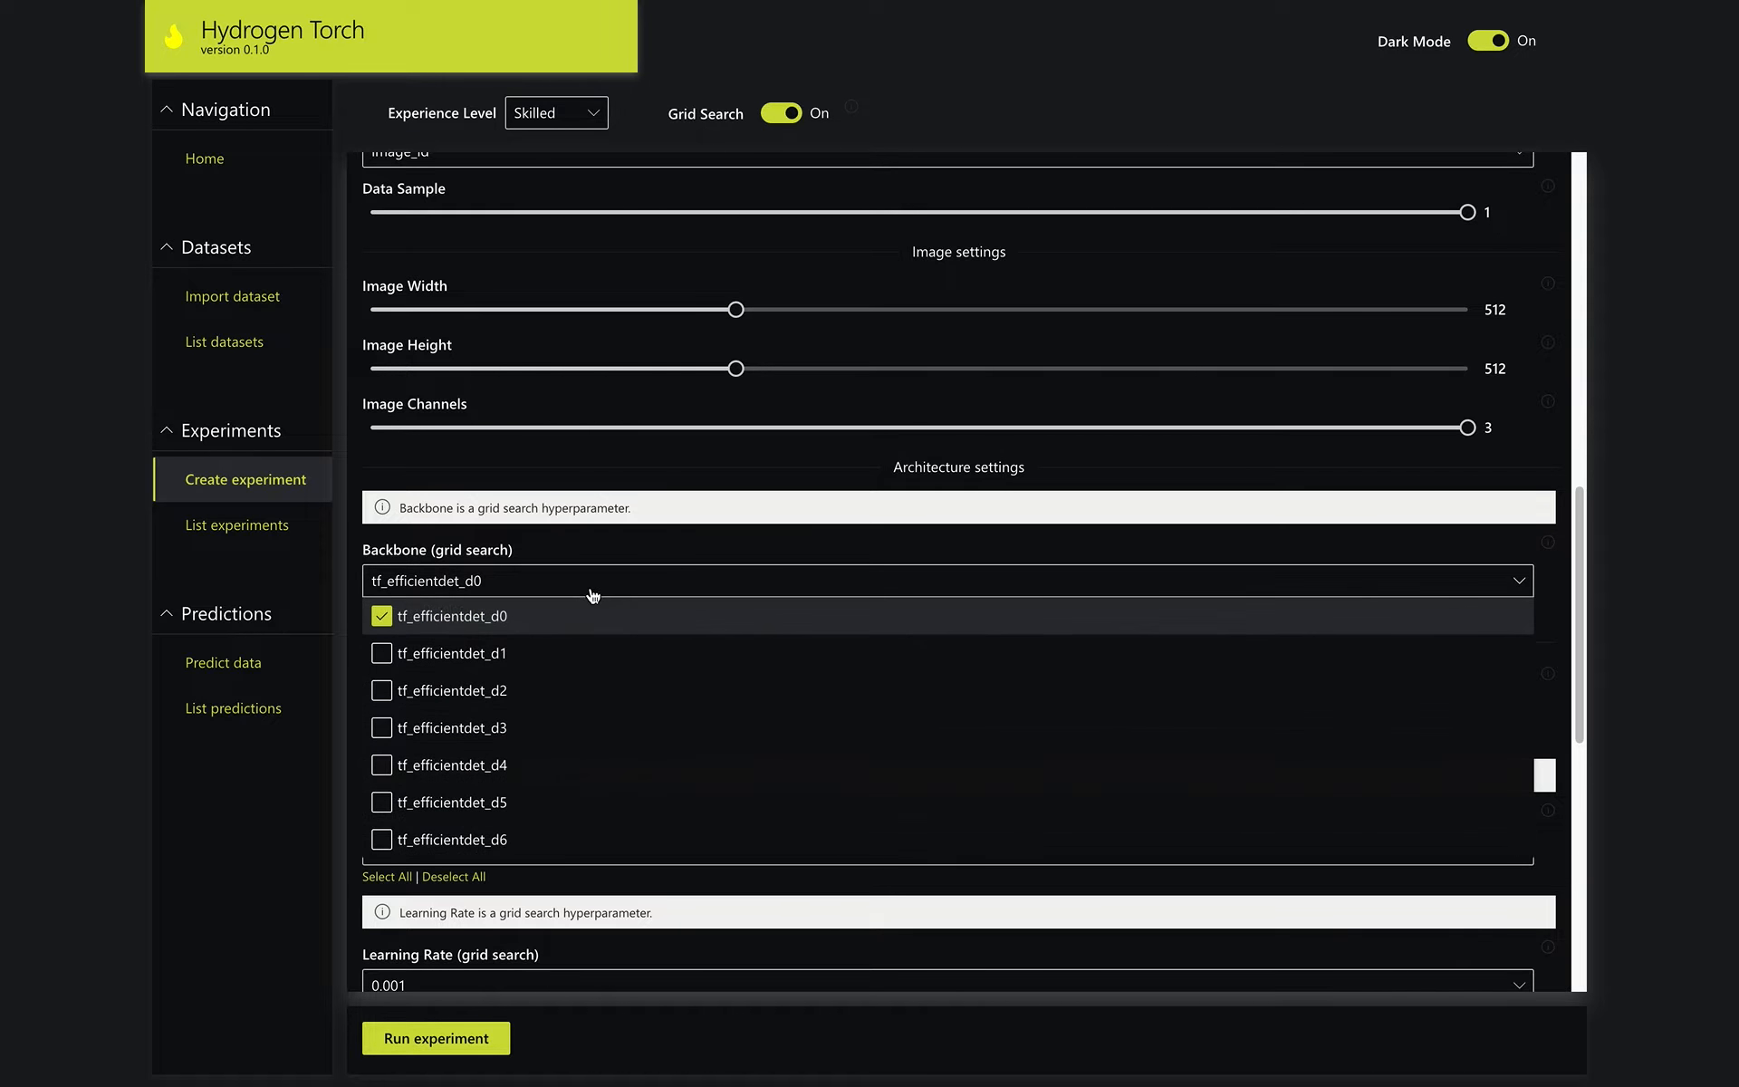
left_click(501, 690)
left_click(613, 580)
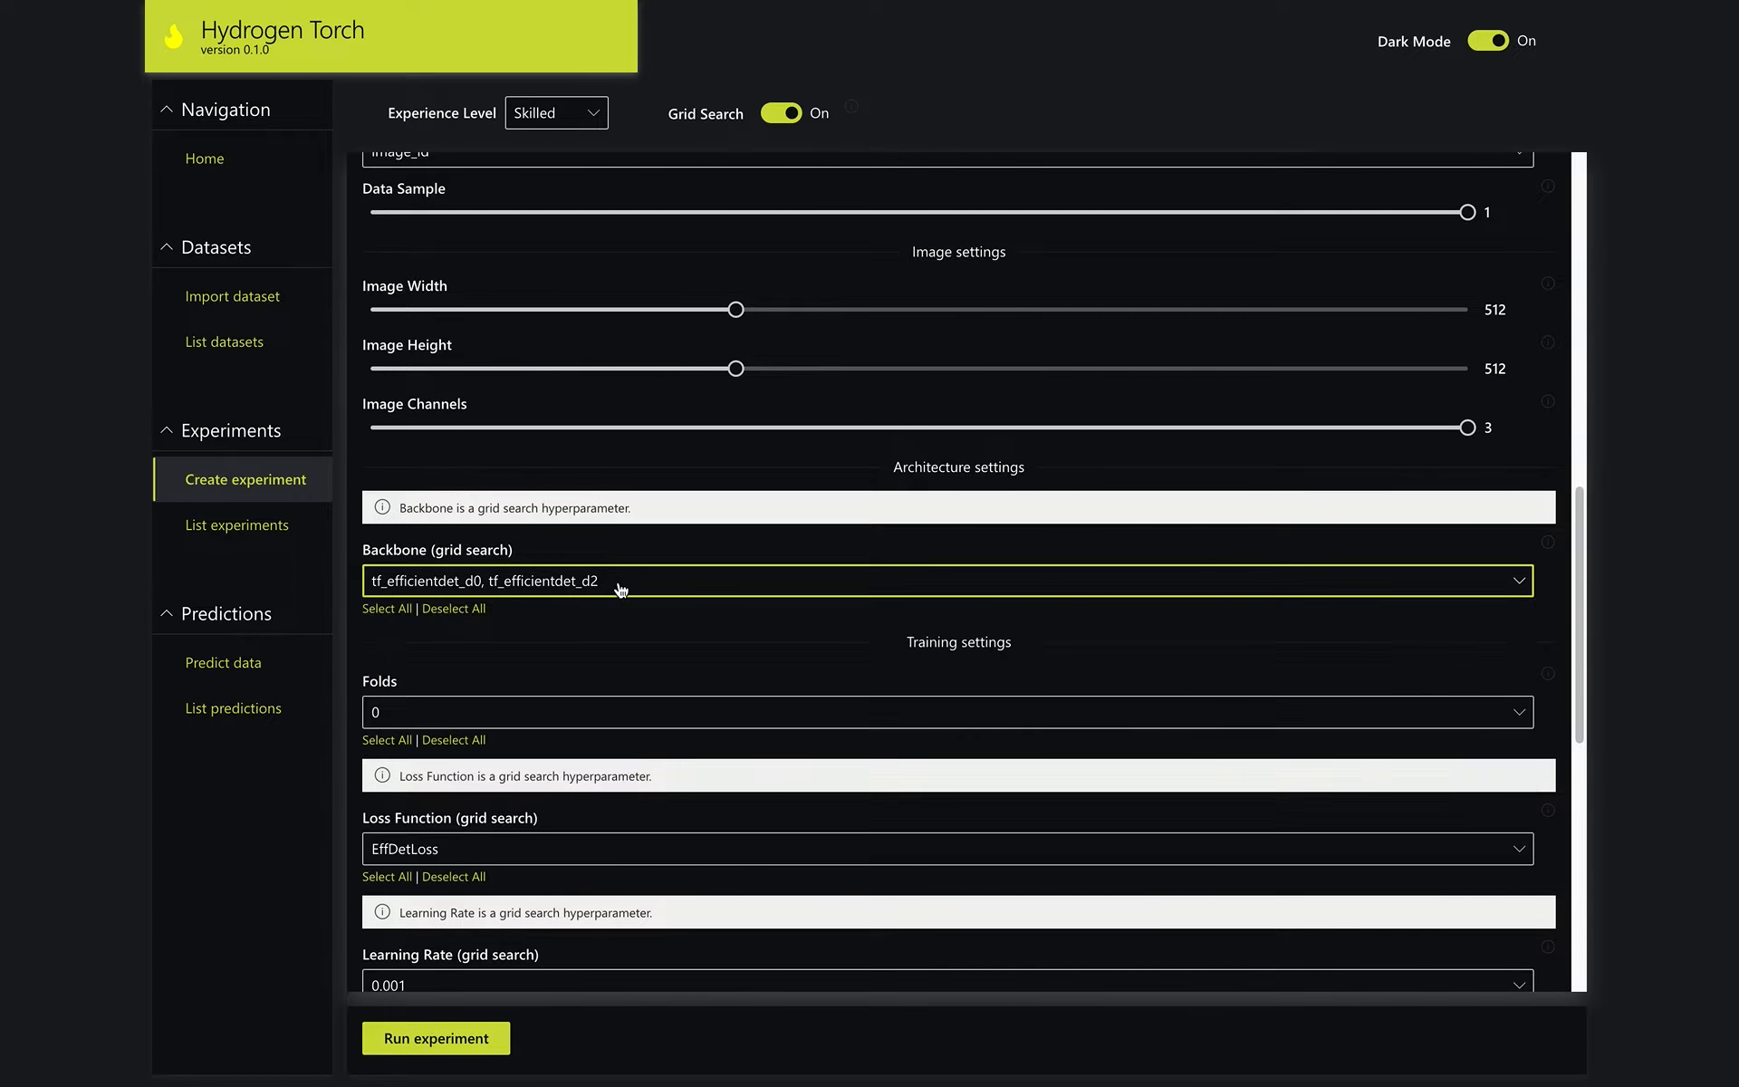
Add 0.1 to the grid search learning rates alongside 0.001, and turn grid search back off
scroll(602, 675, "down", 1)
left_click(535, 939)
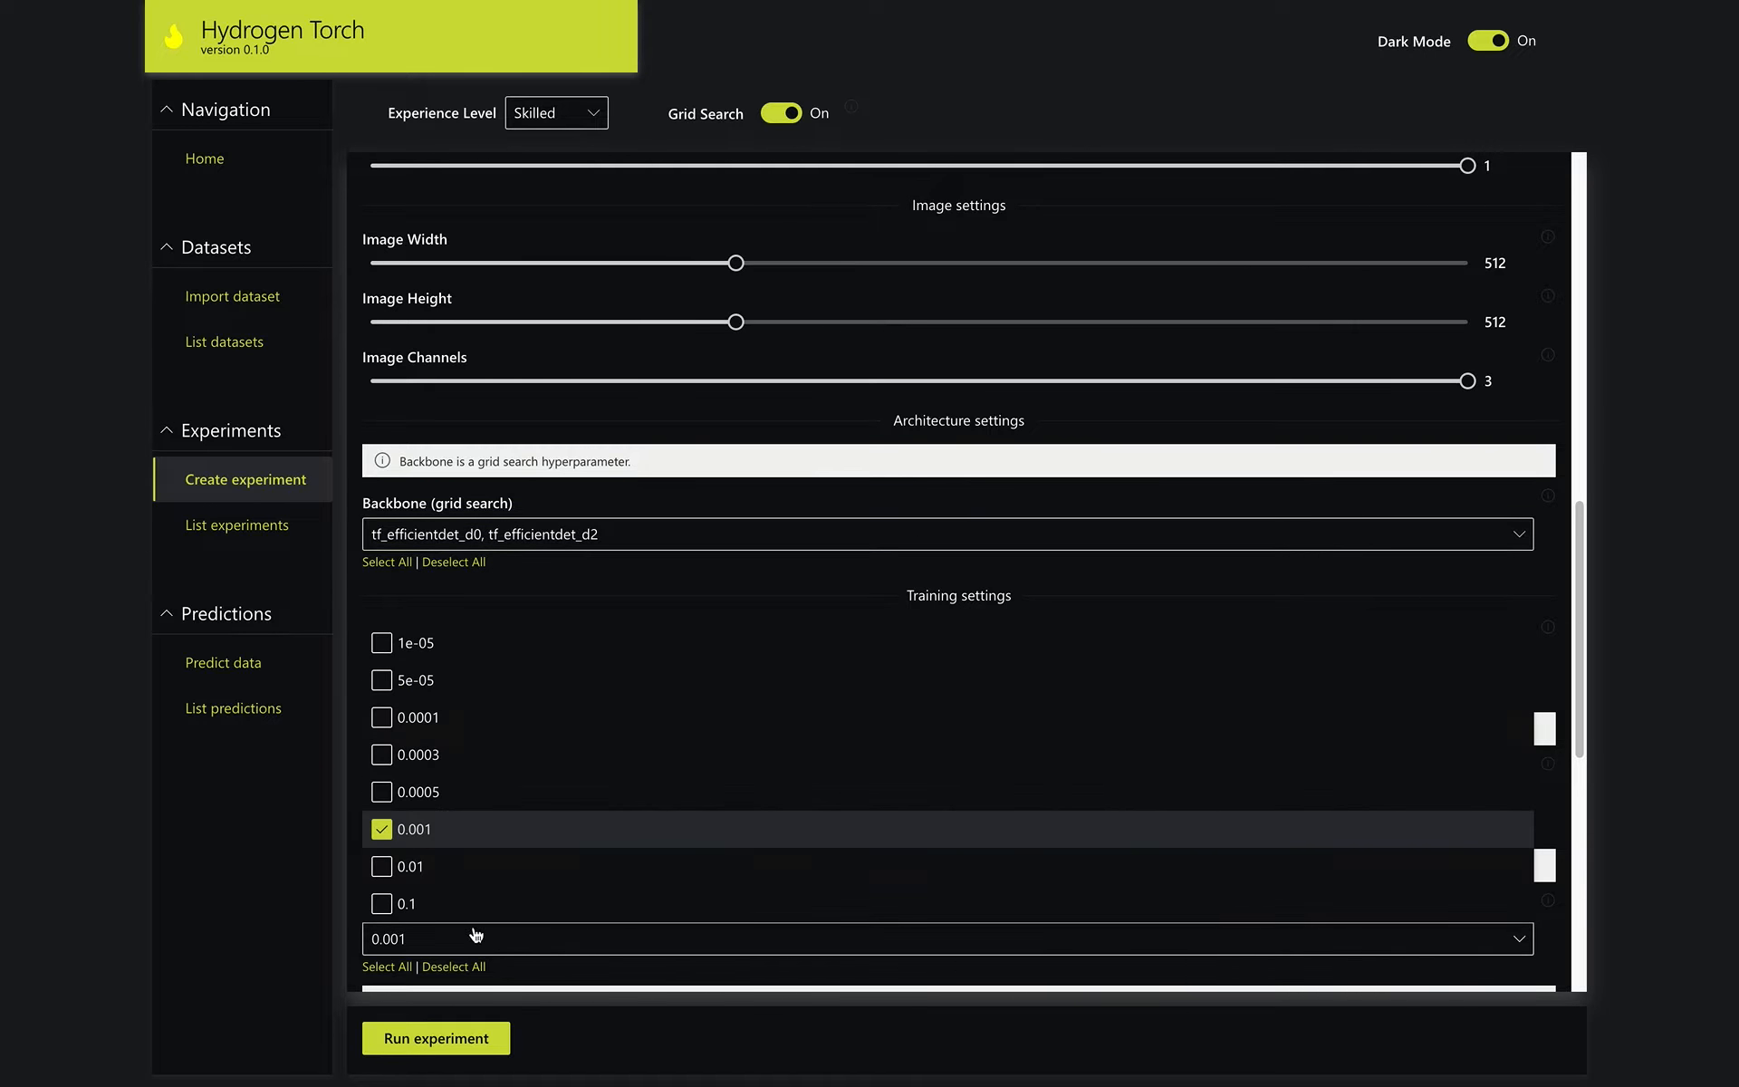
left_click(425, 908)
left_click(566, 915)
left_click(566, 915)
left_click(659, 544)
left_click(660, 551)
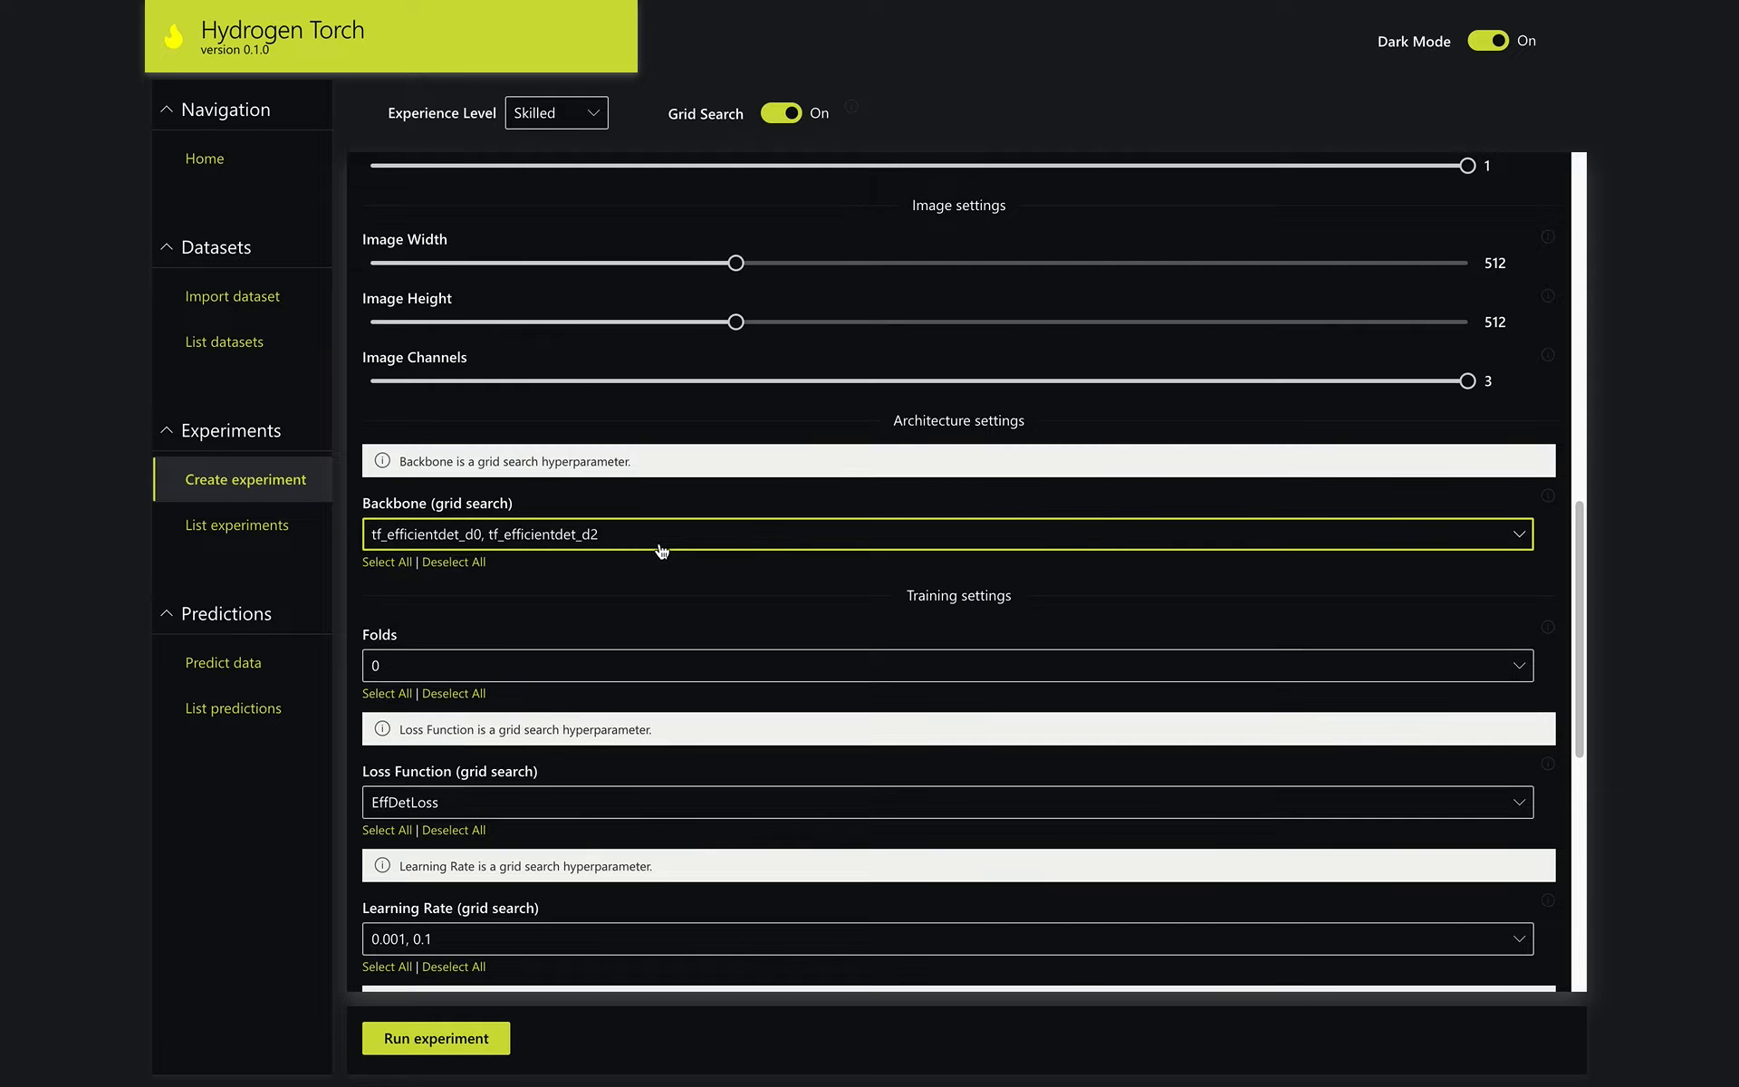
left_click(787, 114)
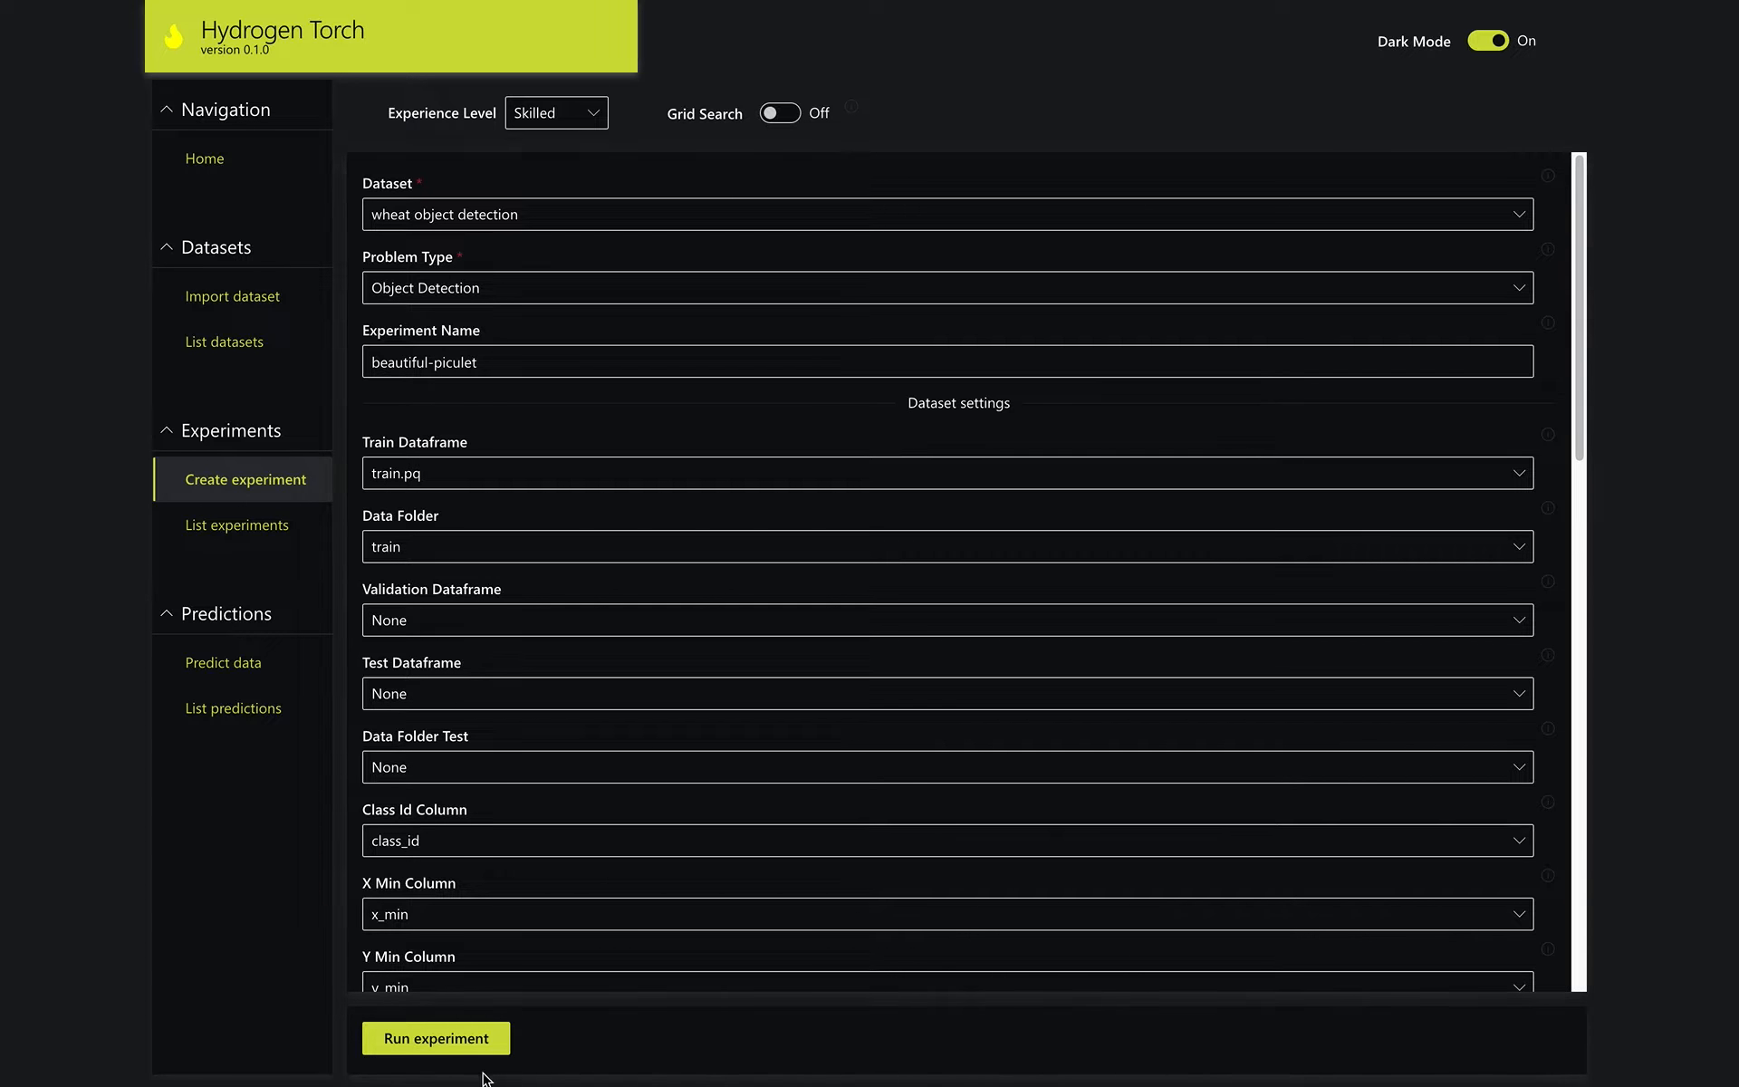
Run the experiment with its preset settings and open the charts of the finished beautiful-piculet experiment
left_click(472, 1042)
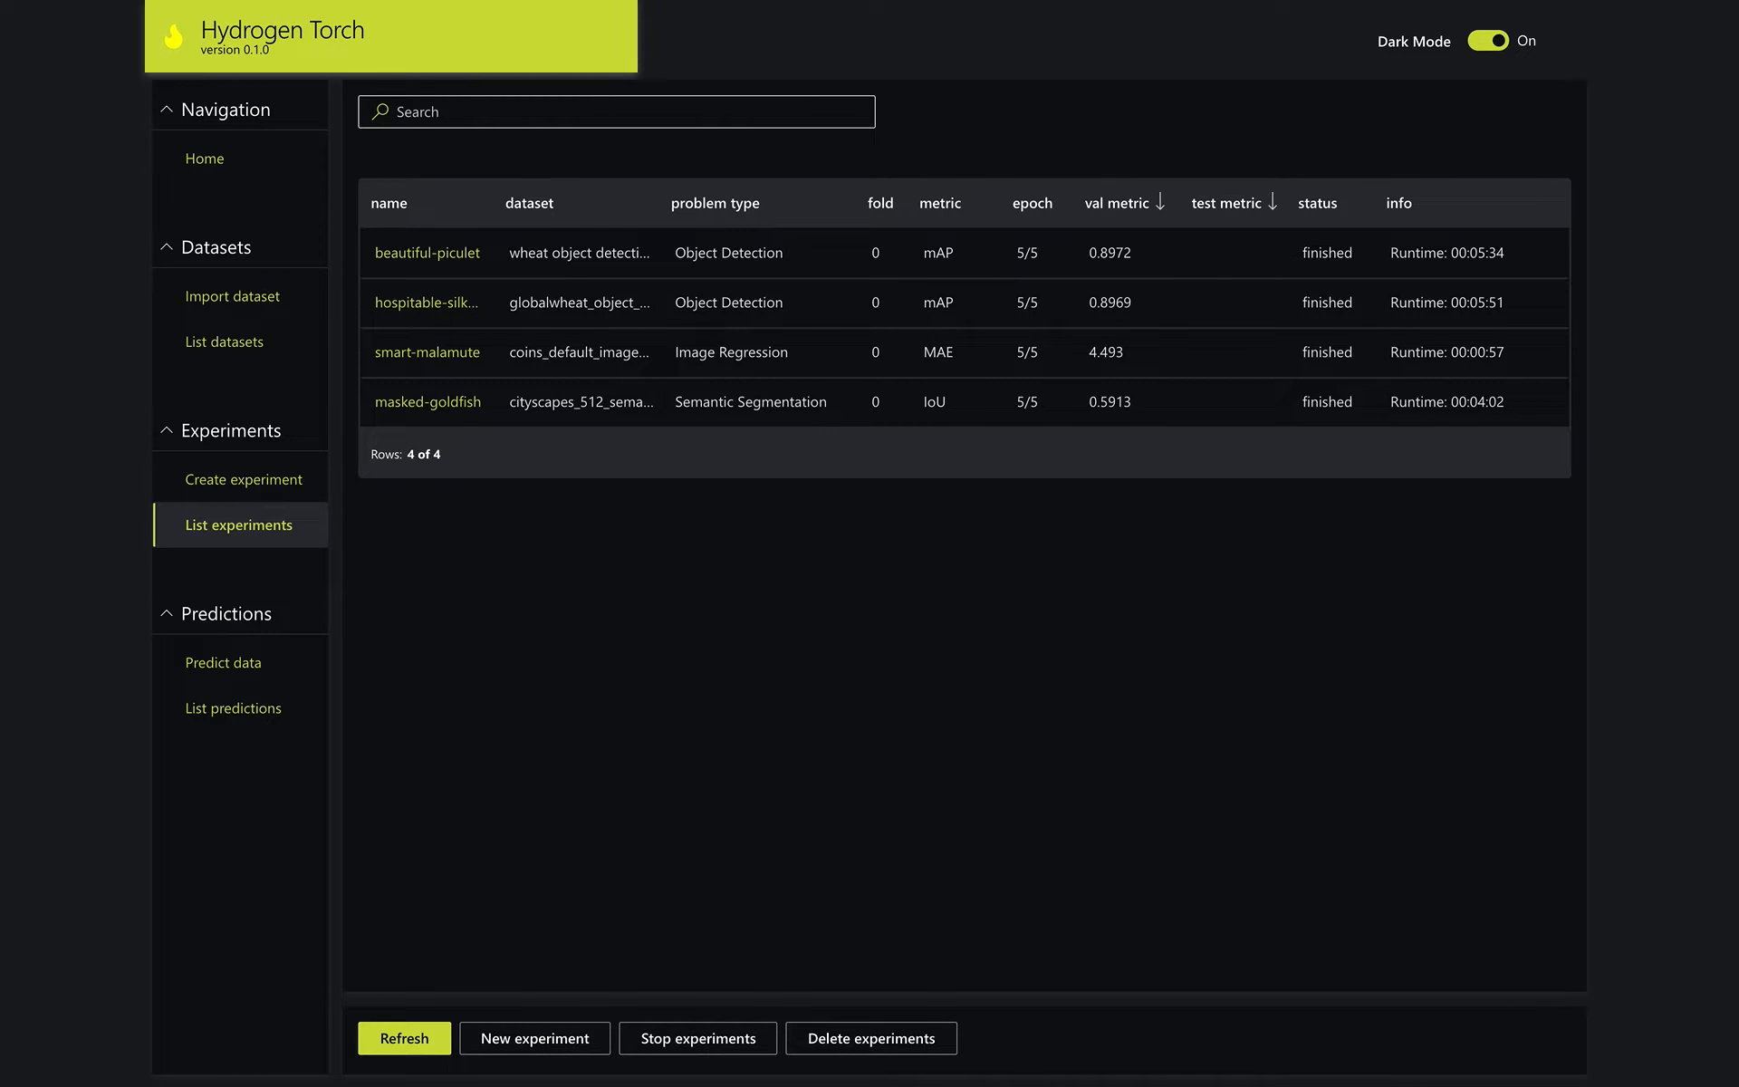
left_click(463, 252)
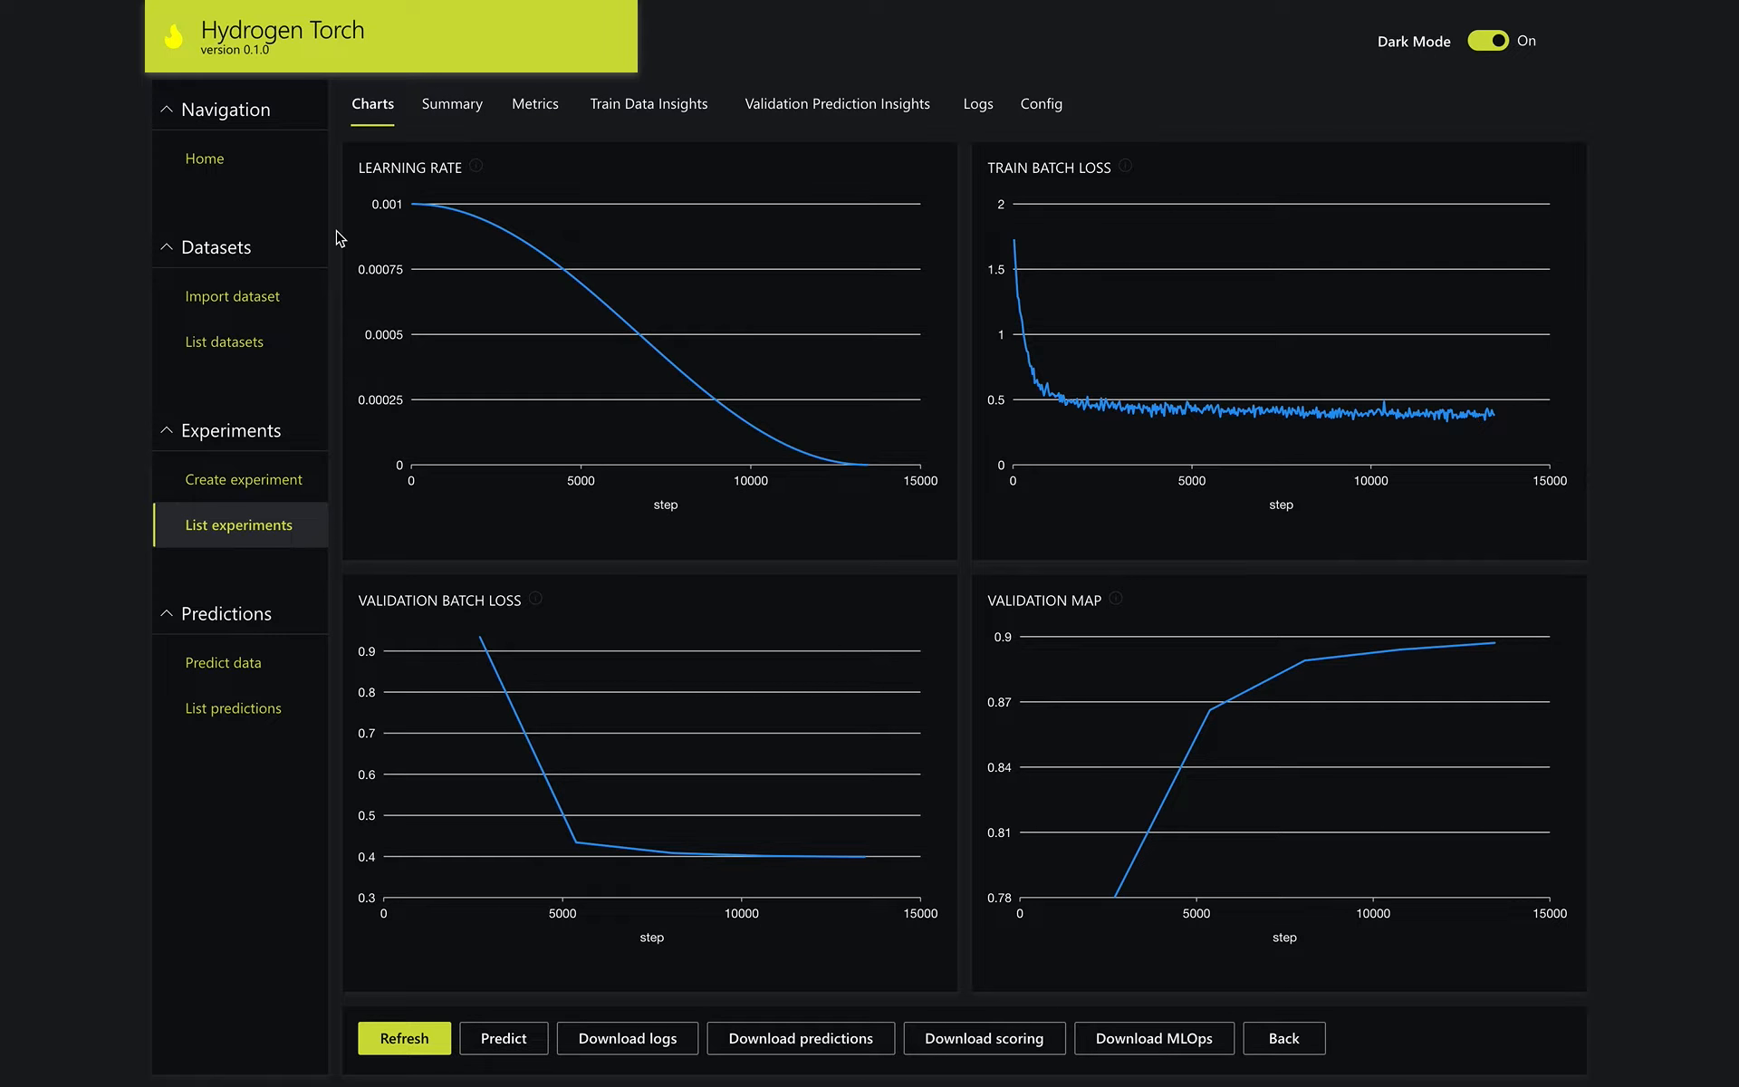
Review the experiment's summary, metrics and train data insights
left_click(452, 105)
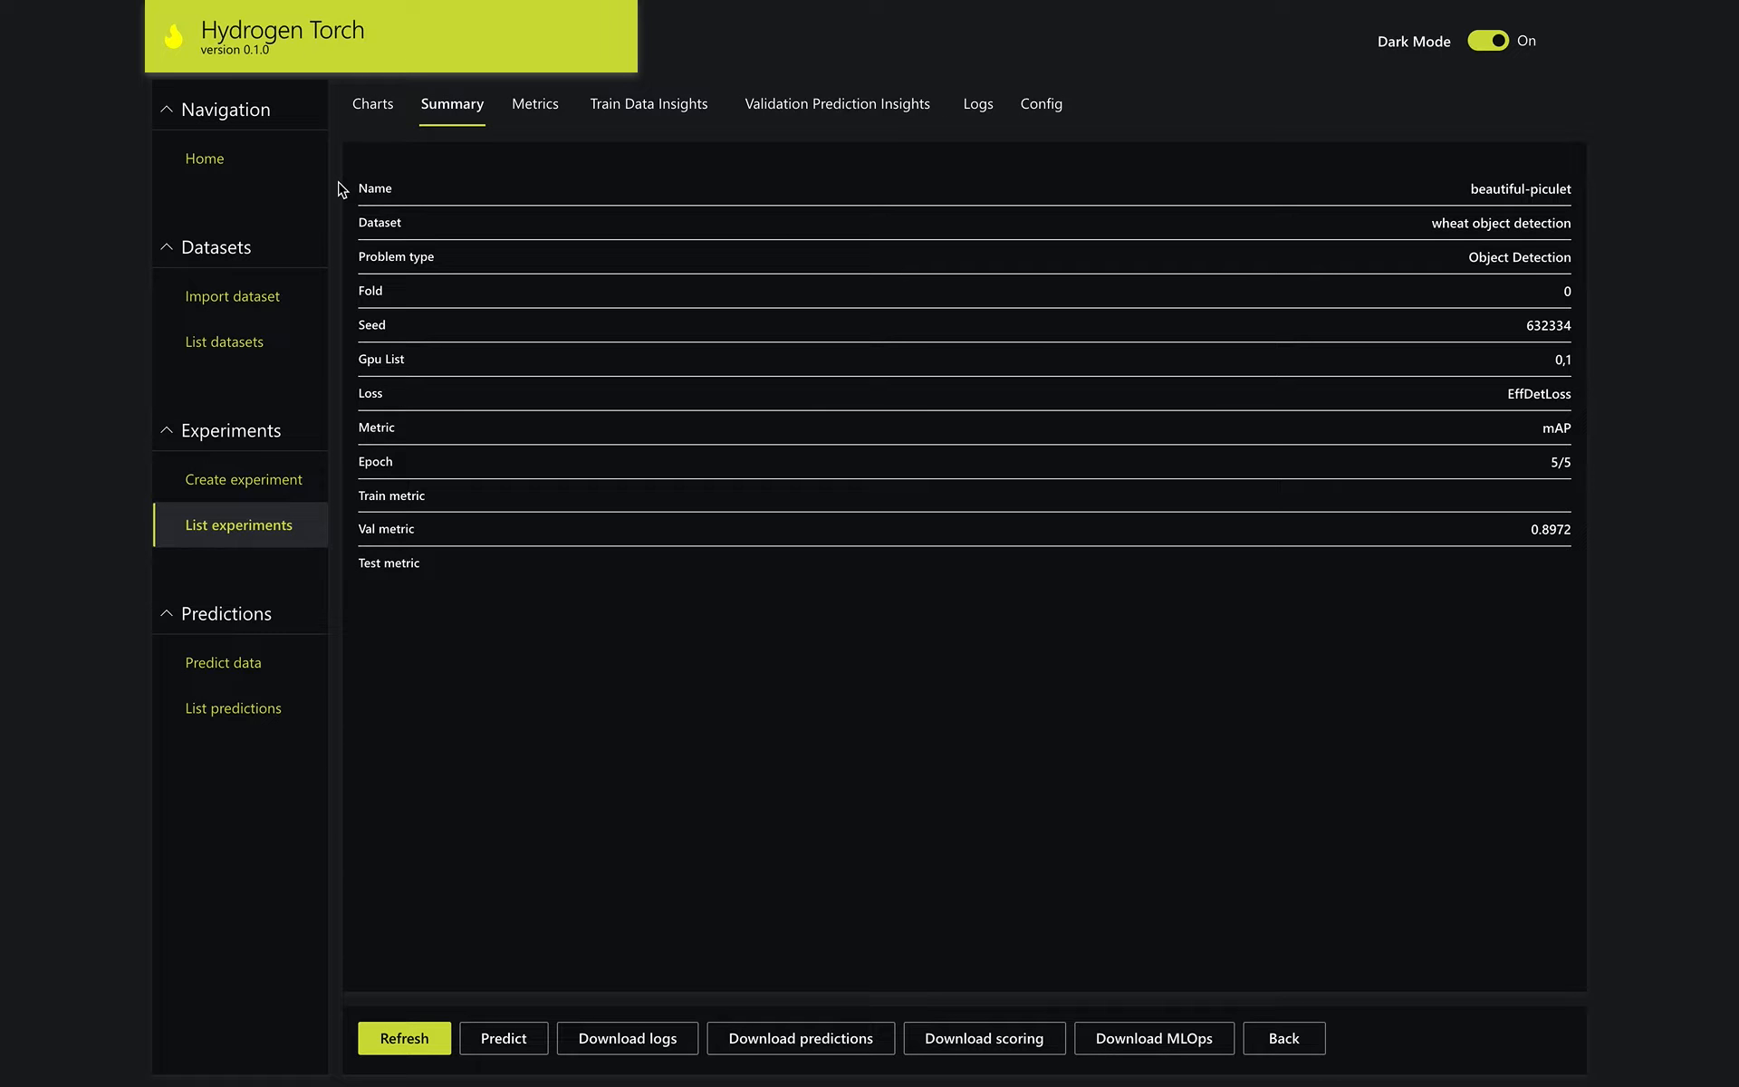
left_click(531, 106)
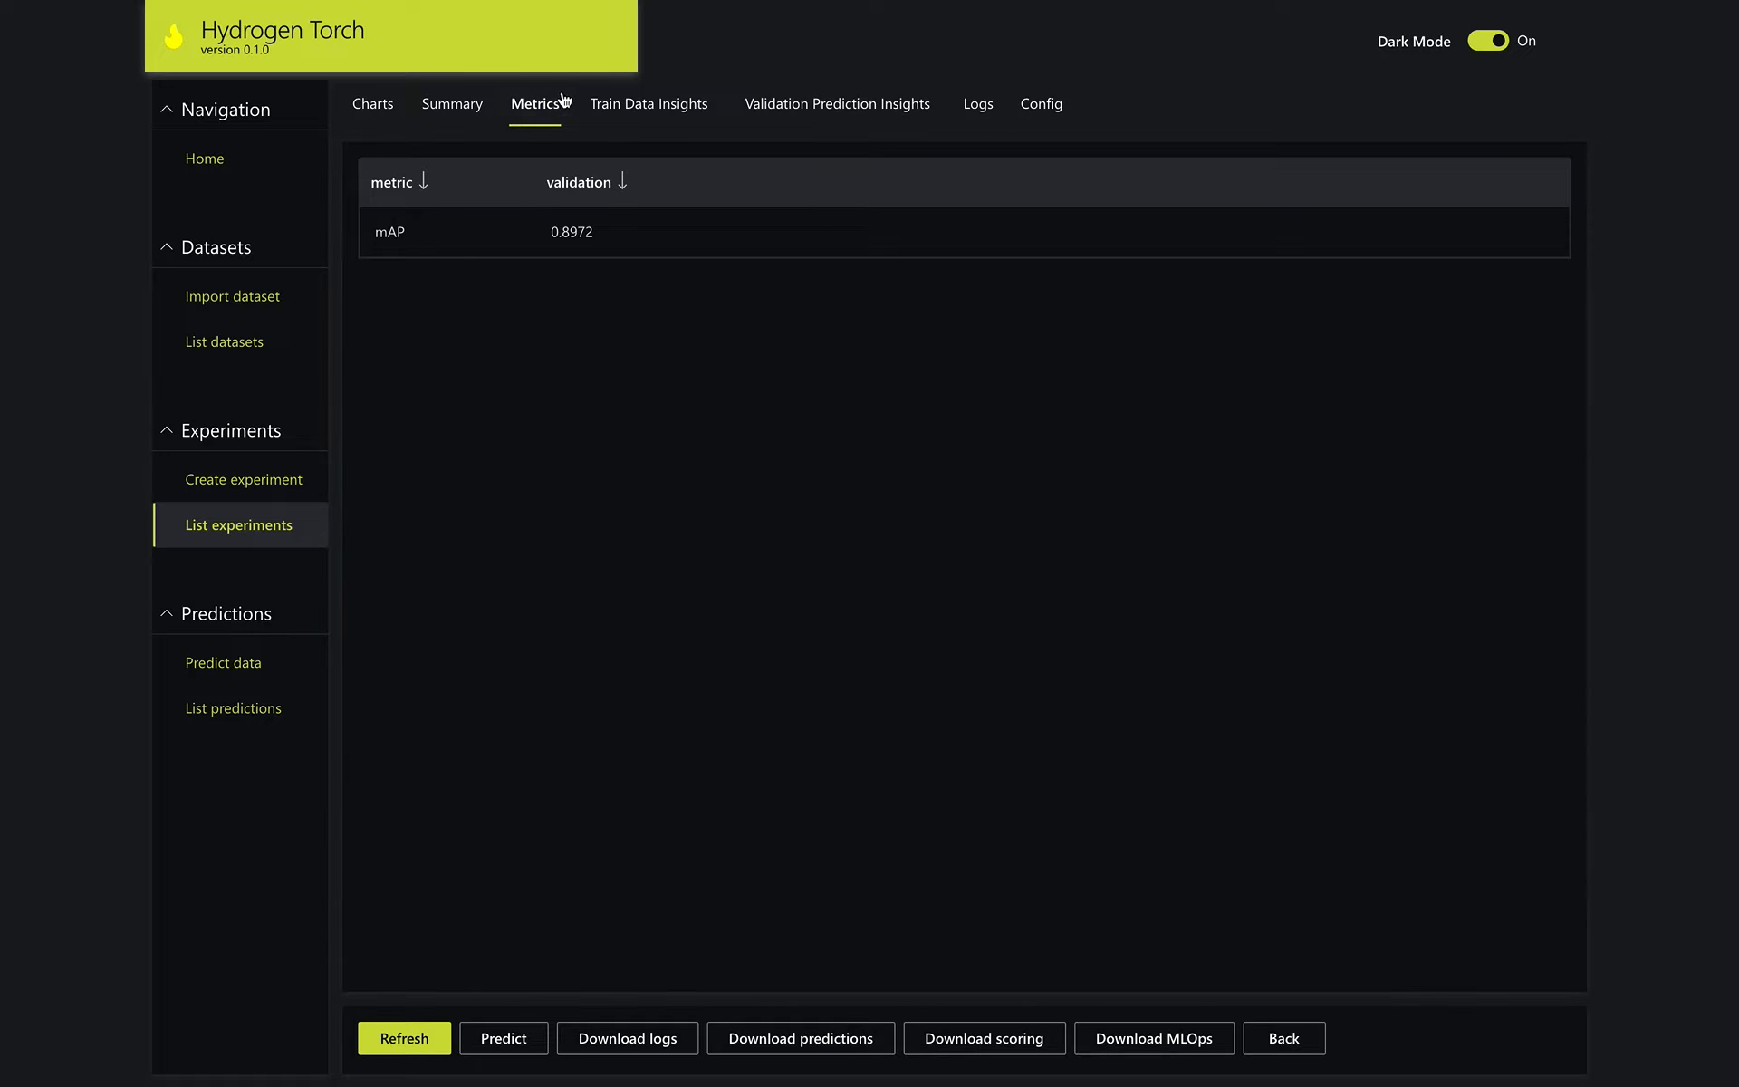
left_click(653, 115)
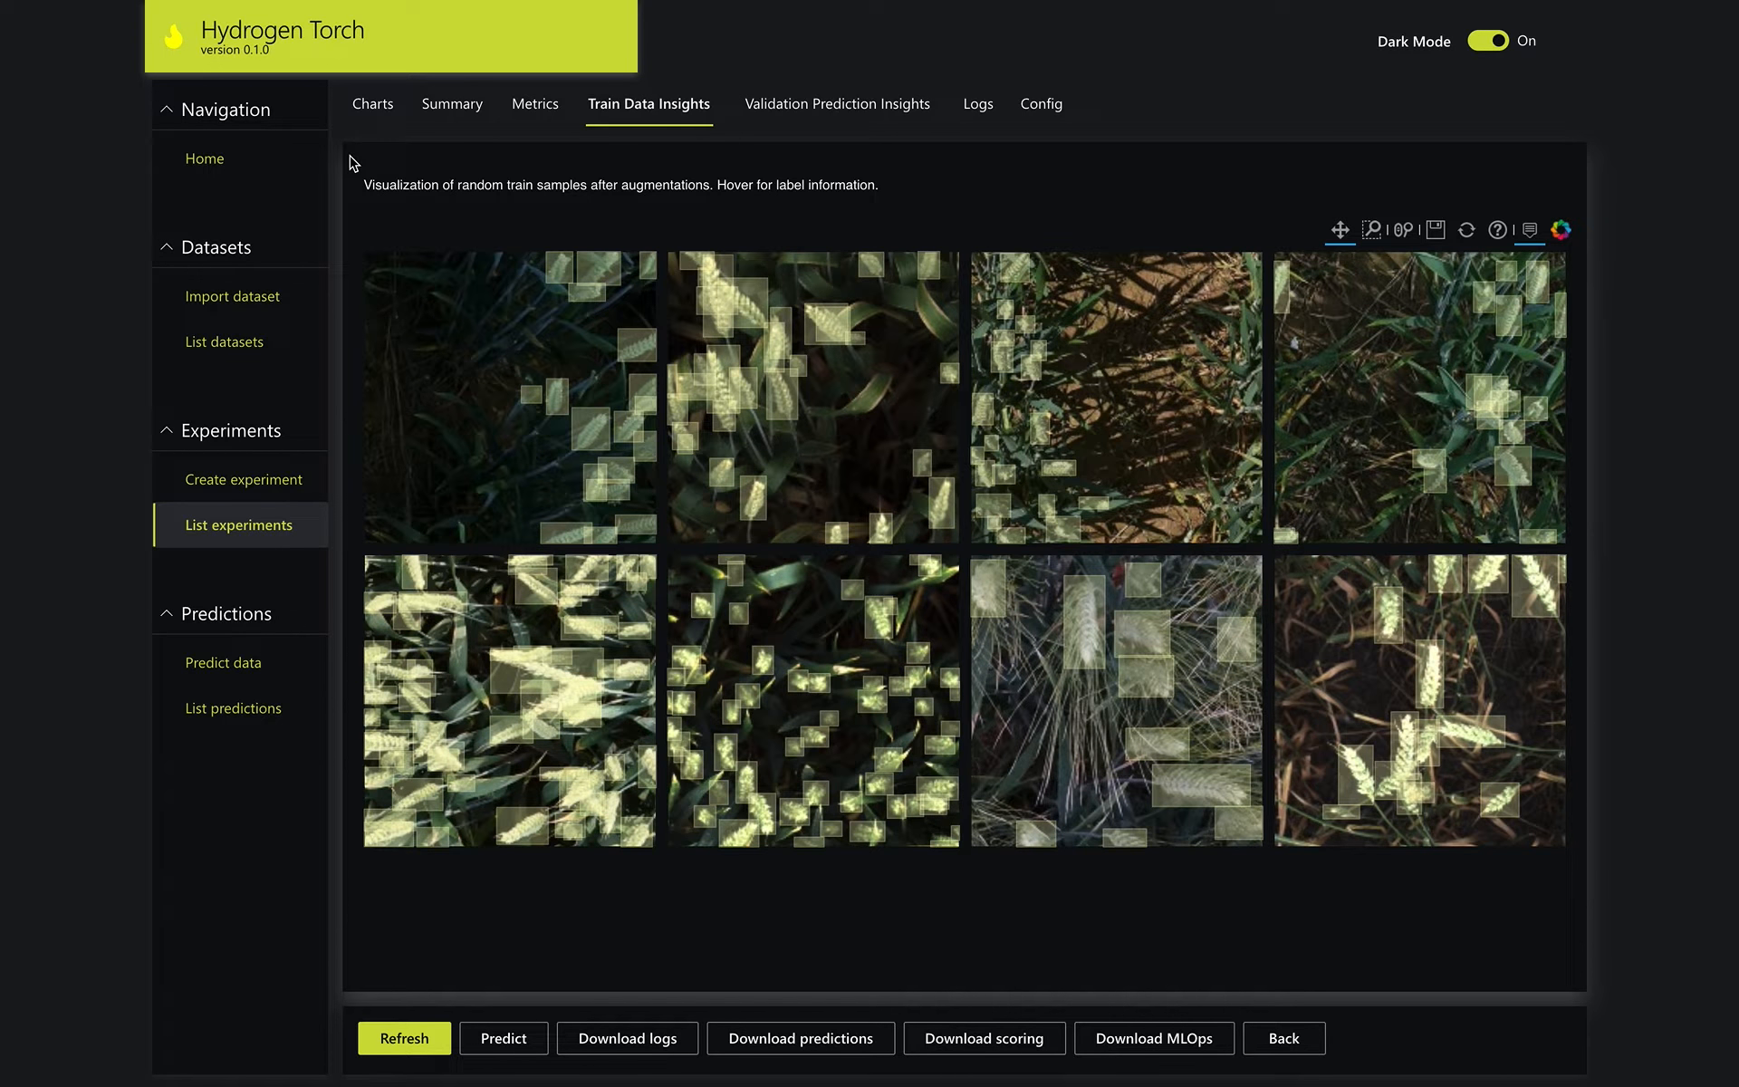
Inspect the validation prediction insights with the confidence threshold at 0.40, comparing the random, best and worst validation samples
left_click(820, 112)
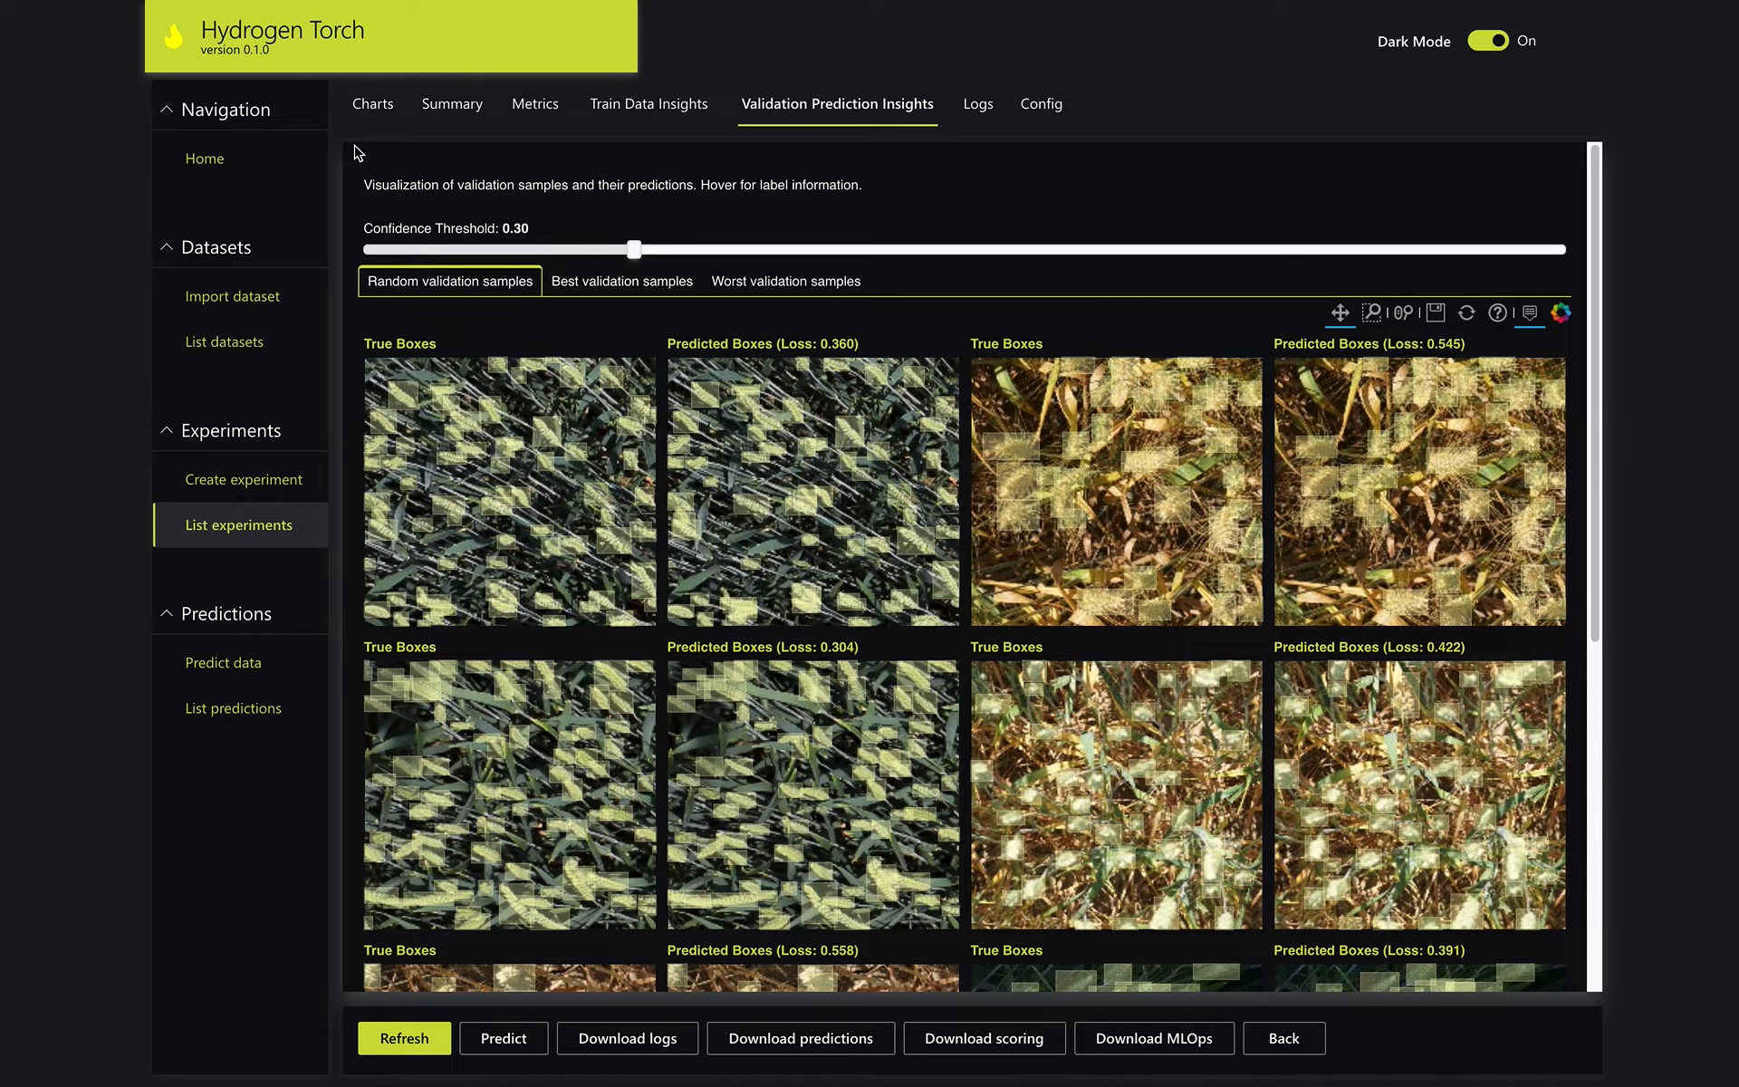
mouse_move(633, 250)
left_click_drag(633, 250, 788, 260)
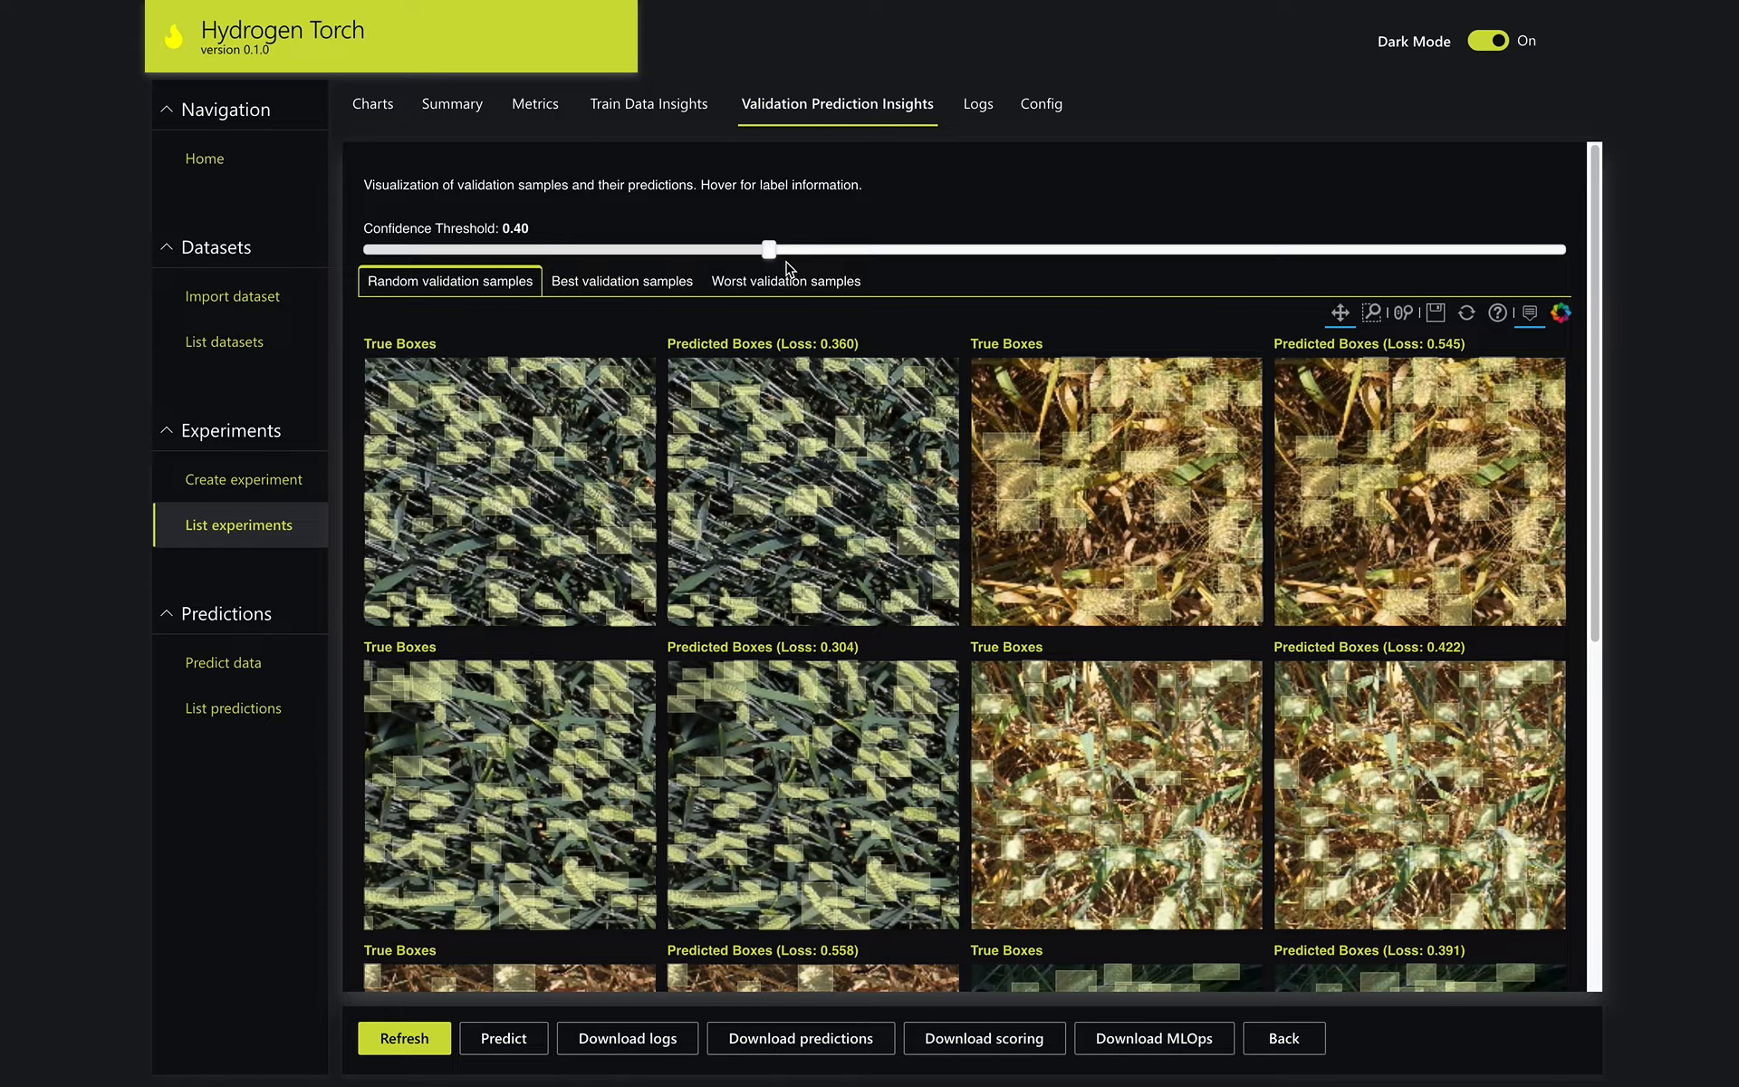
left_click(671, 282)
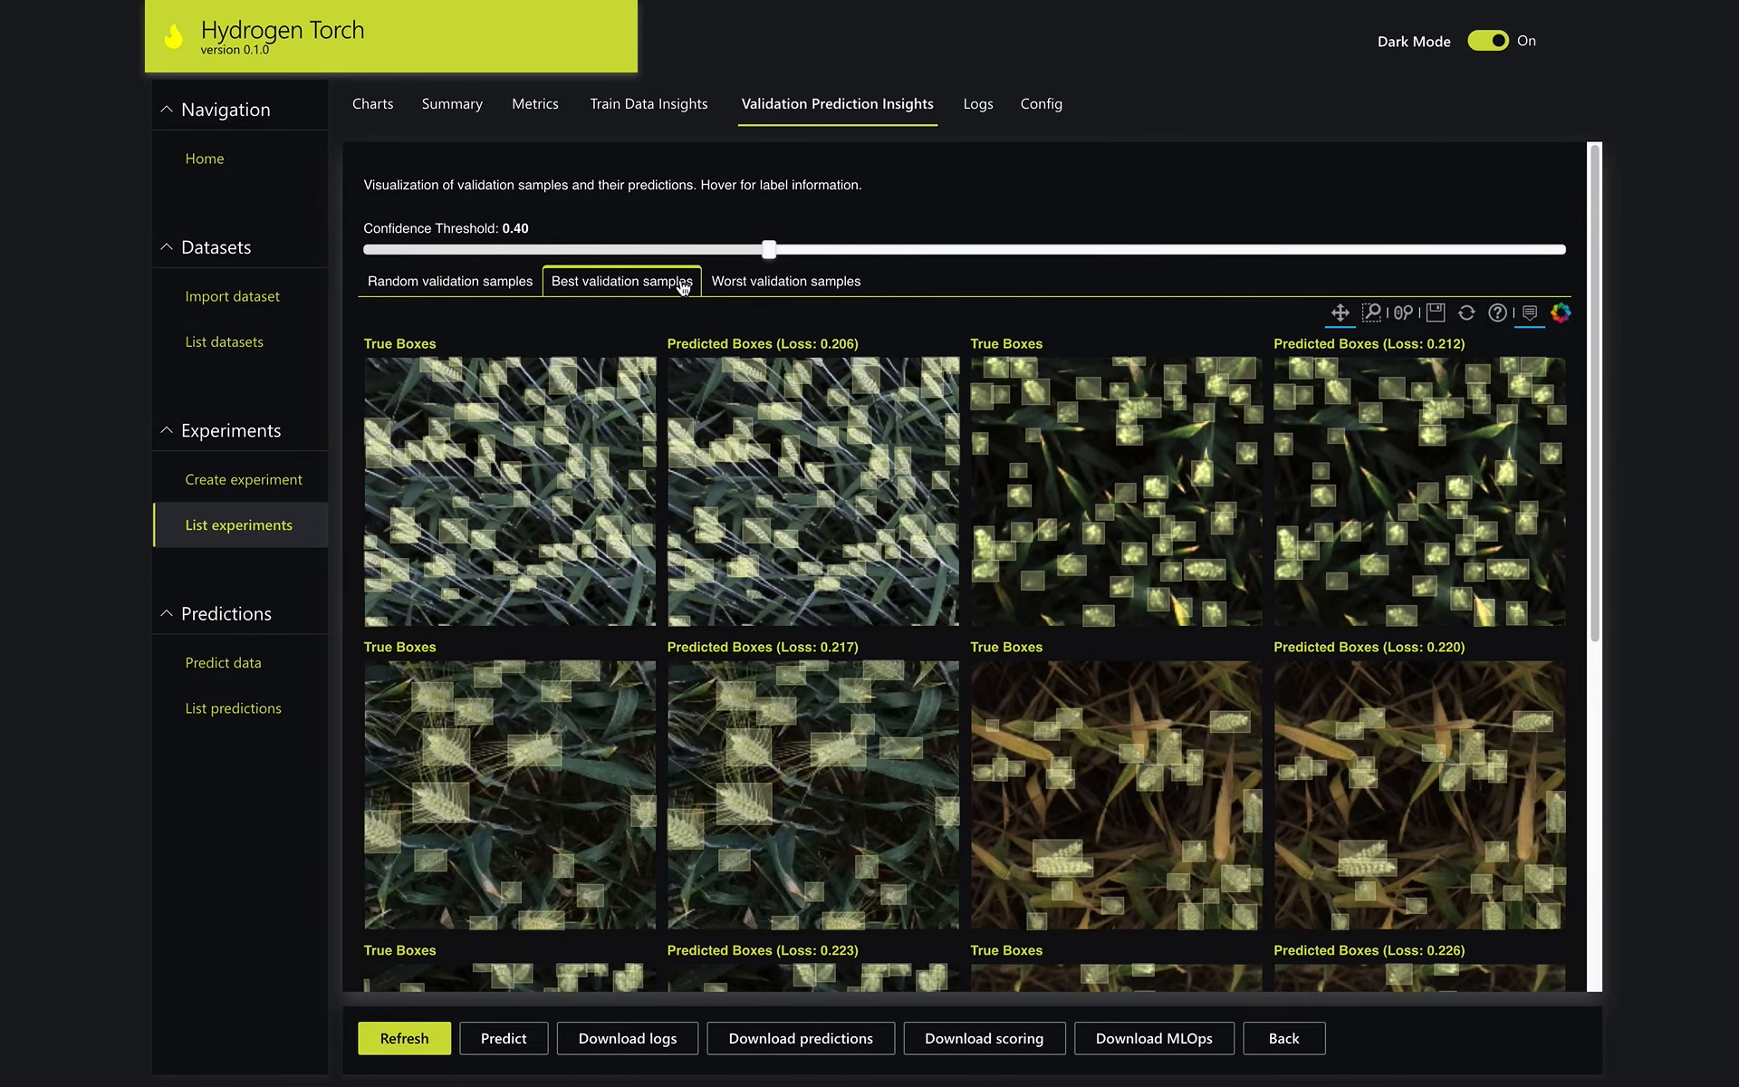
left_click(797, 281)
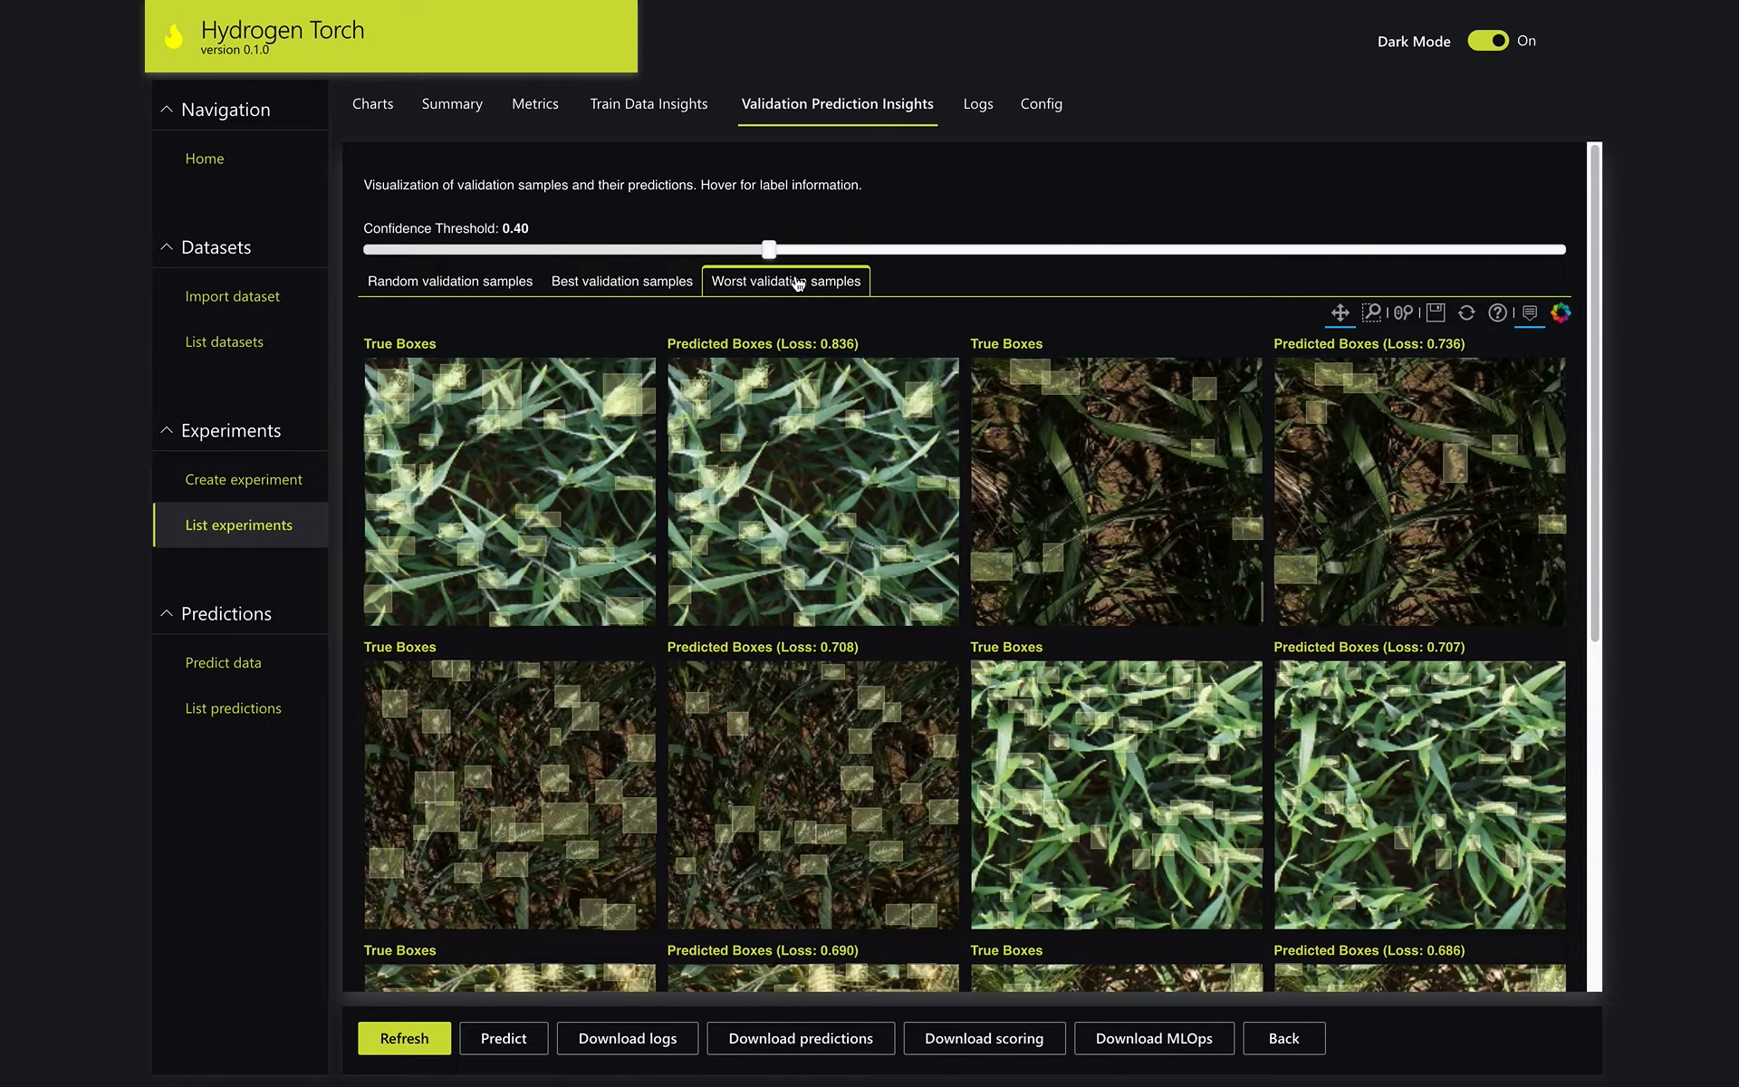
Review the experiment's logs and configuration, and return to the experiment list
left_click(974, 107)
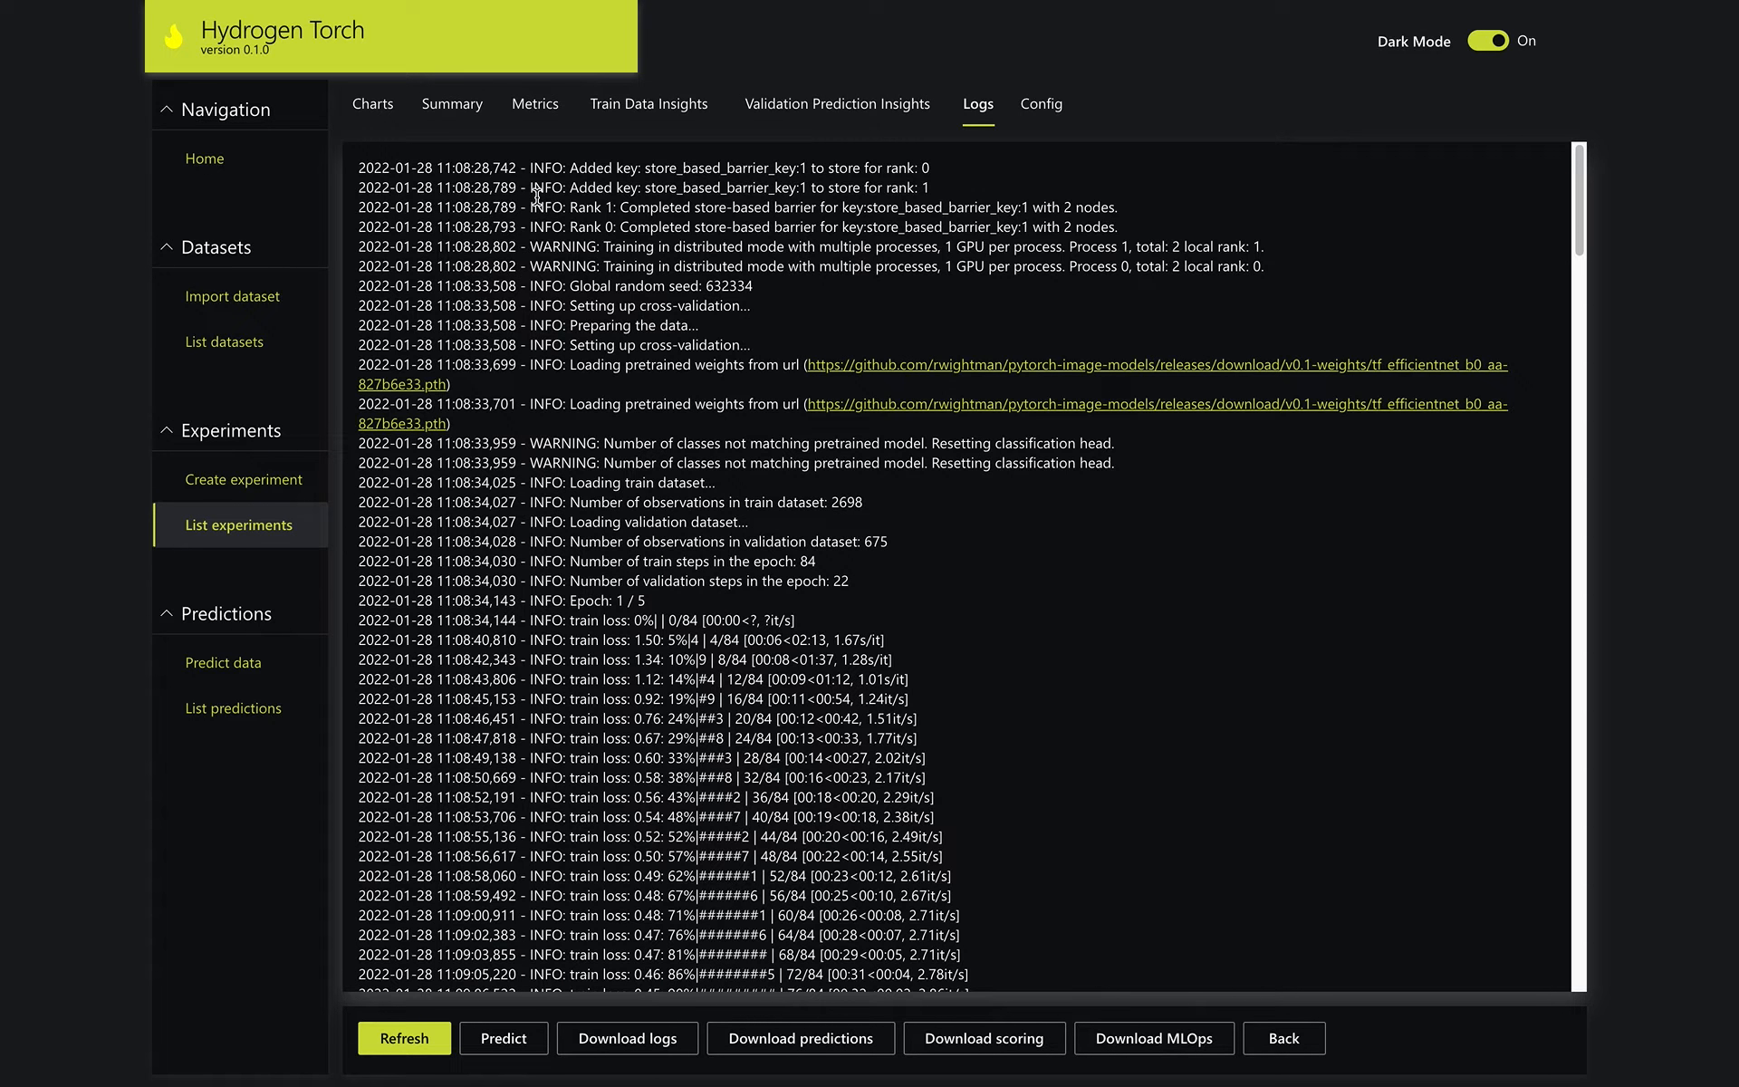
left_click(1057, 109)
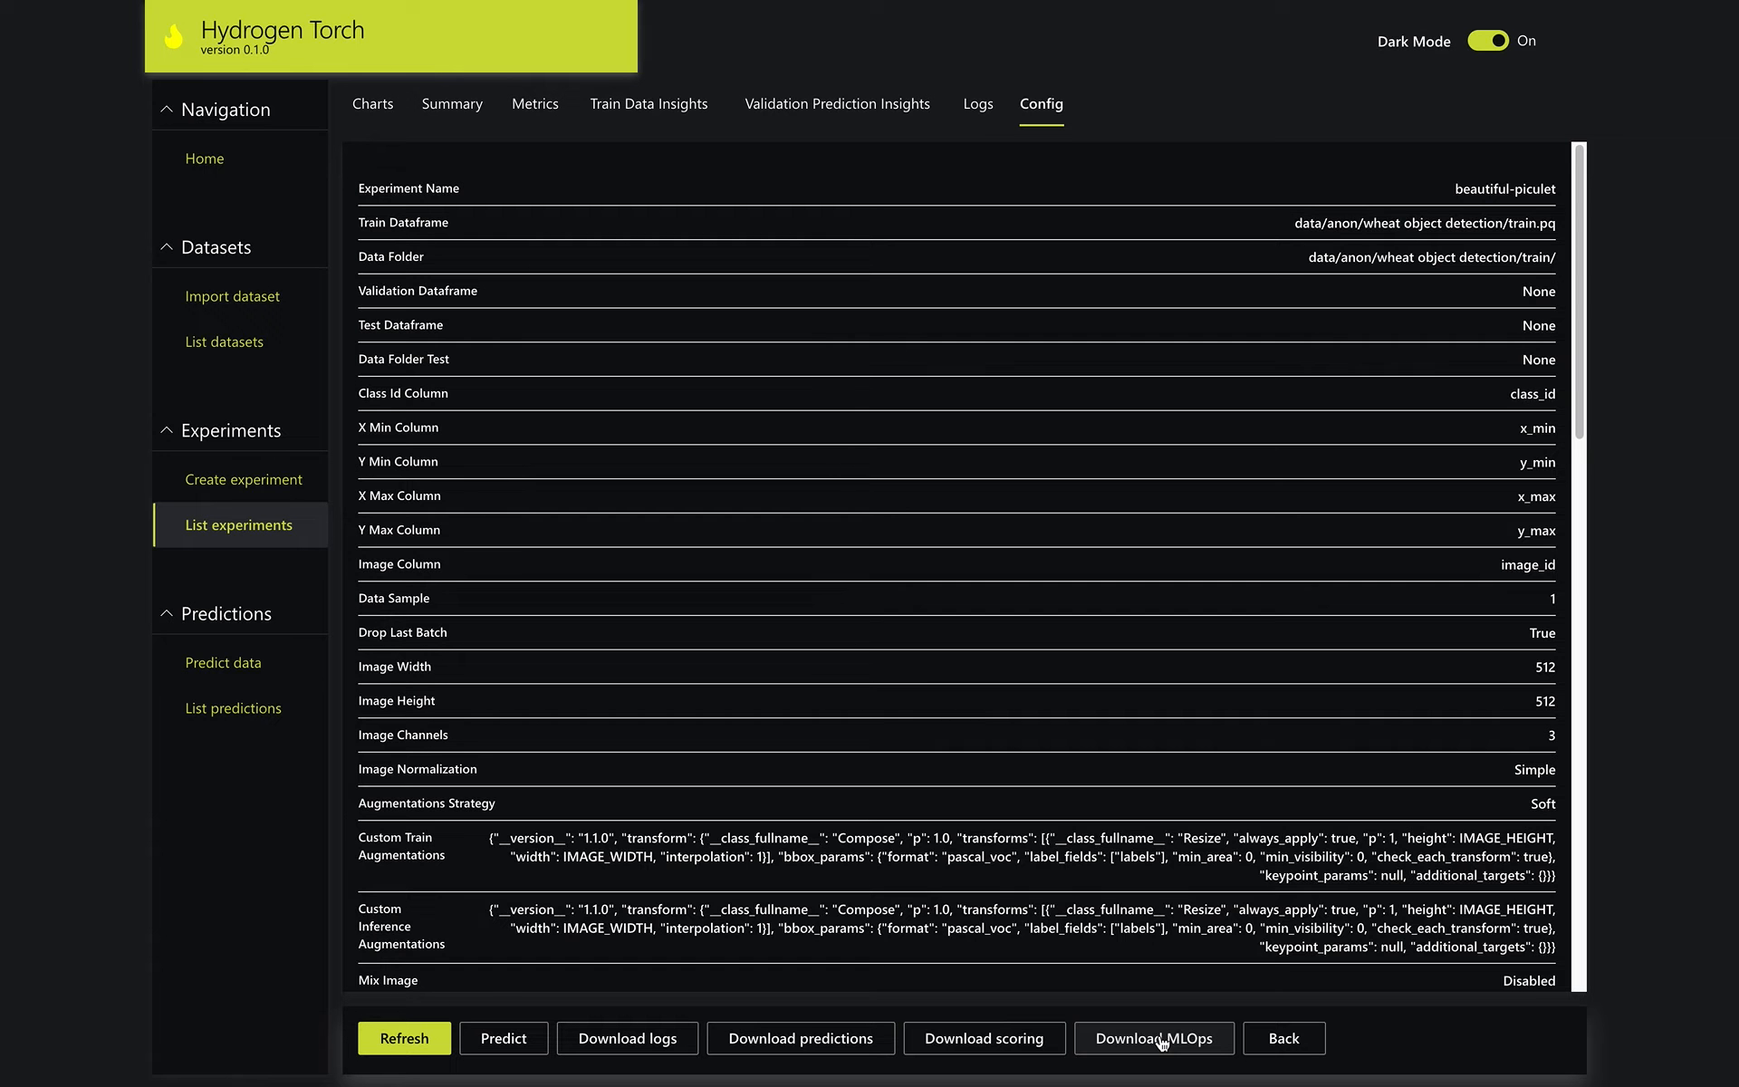
left_click(1278, 1040)
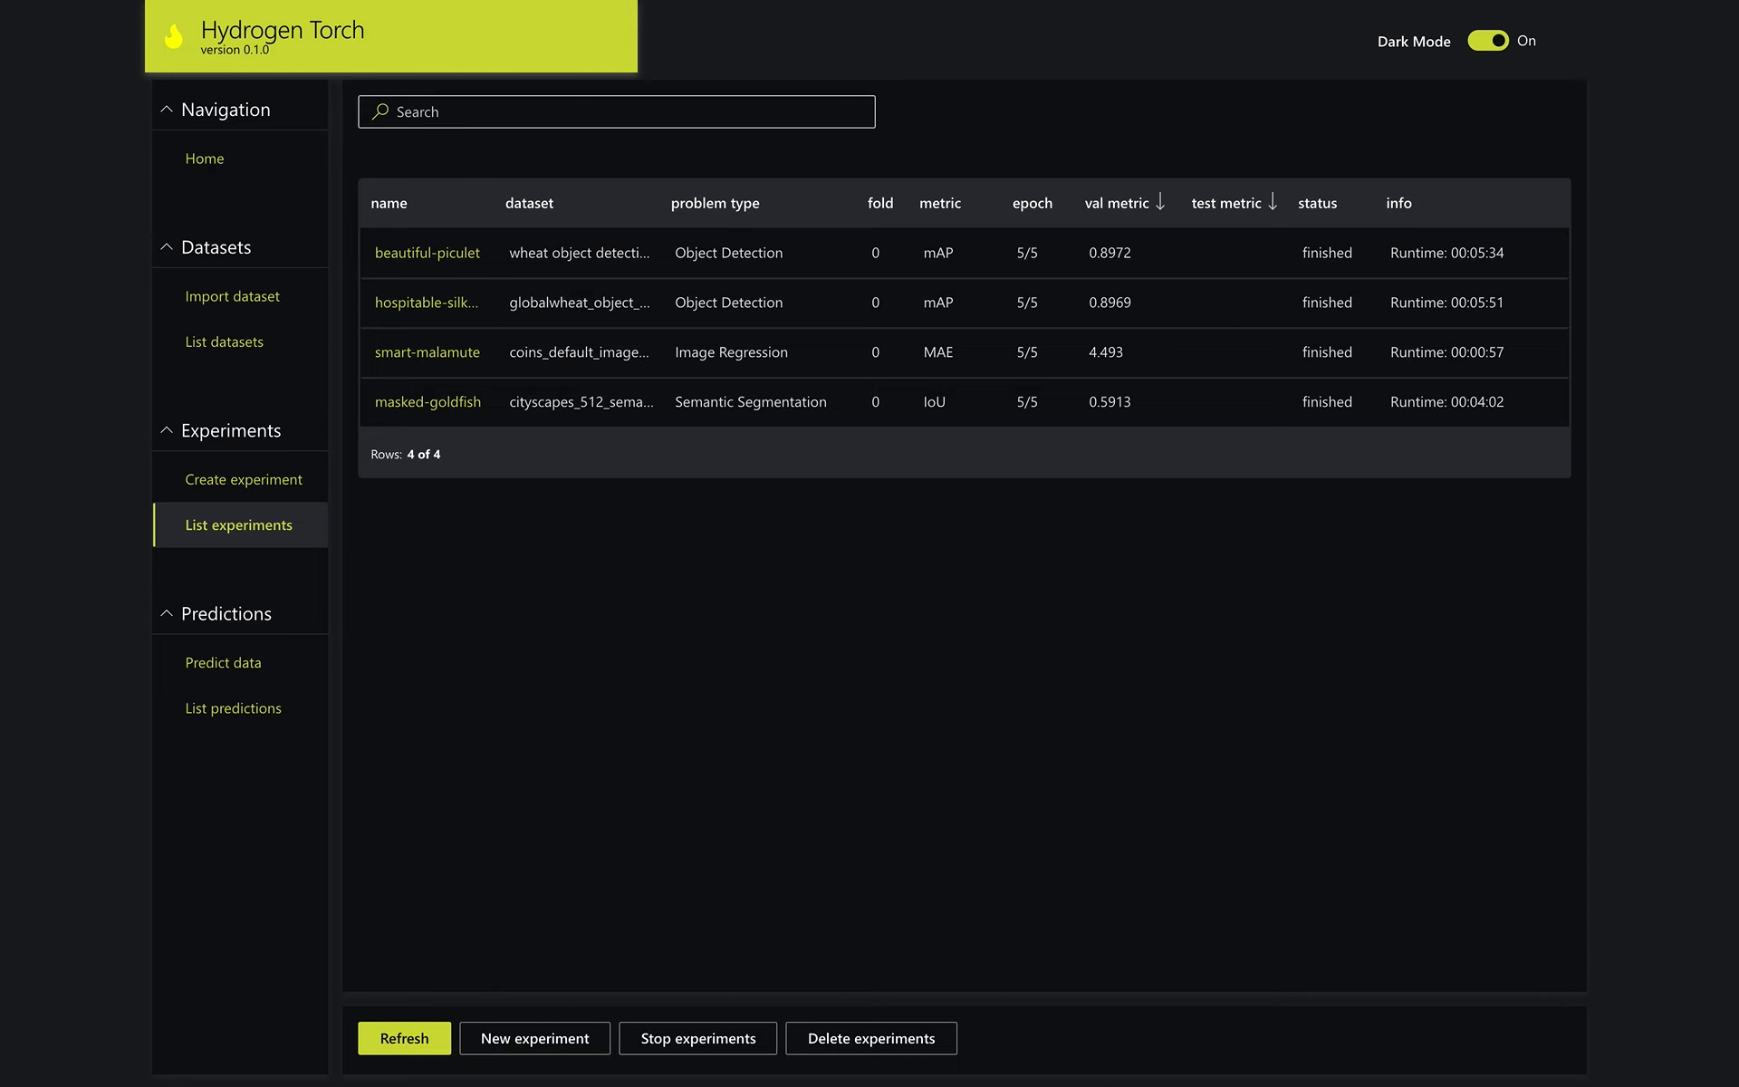
Run predictions with the beautiful-piculet experiment on the wheat object detection dataset, keeping the preset prediction settings
left_click(223, 663)
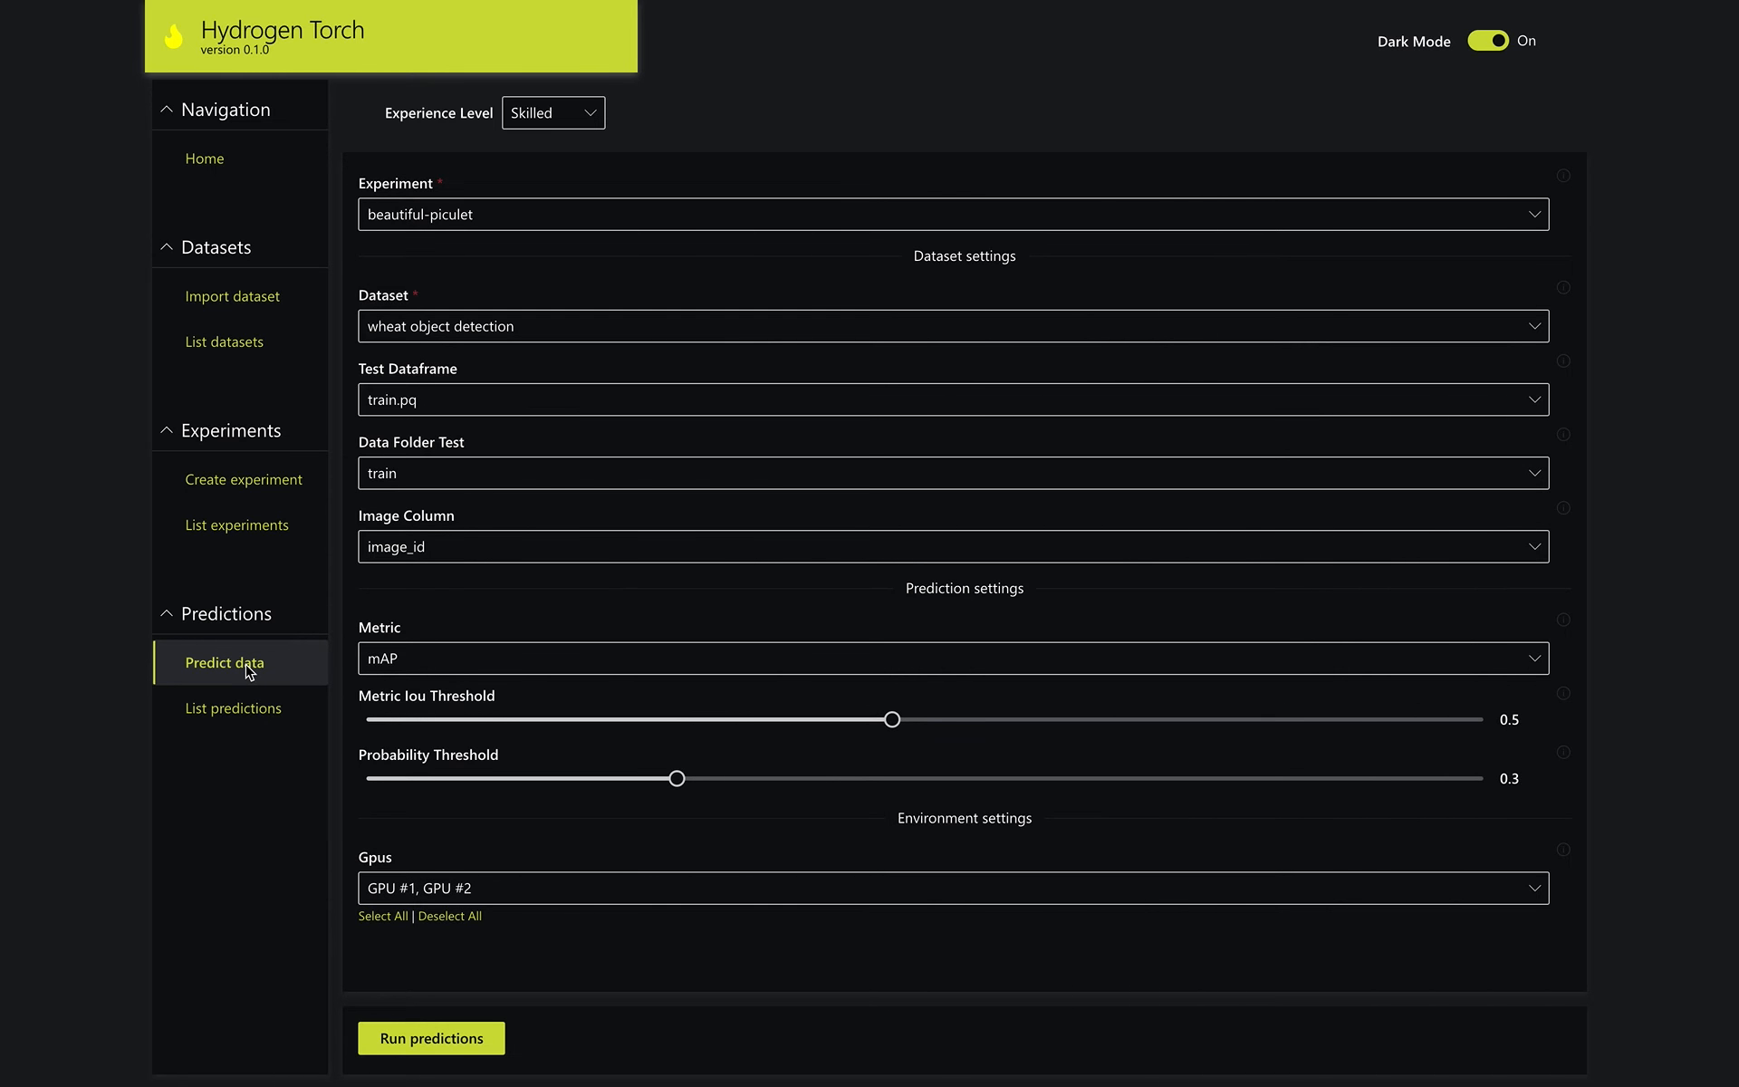
left_click(616, 223)
left_click(616, 223)
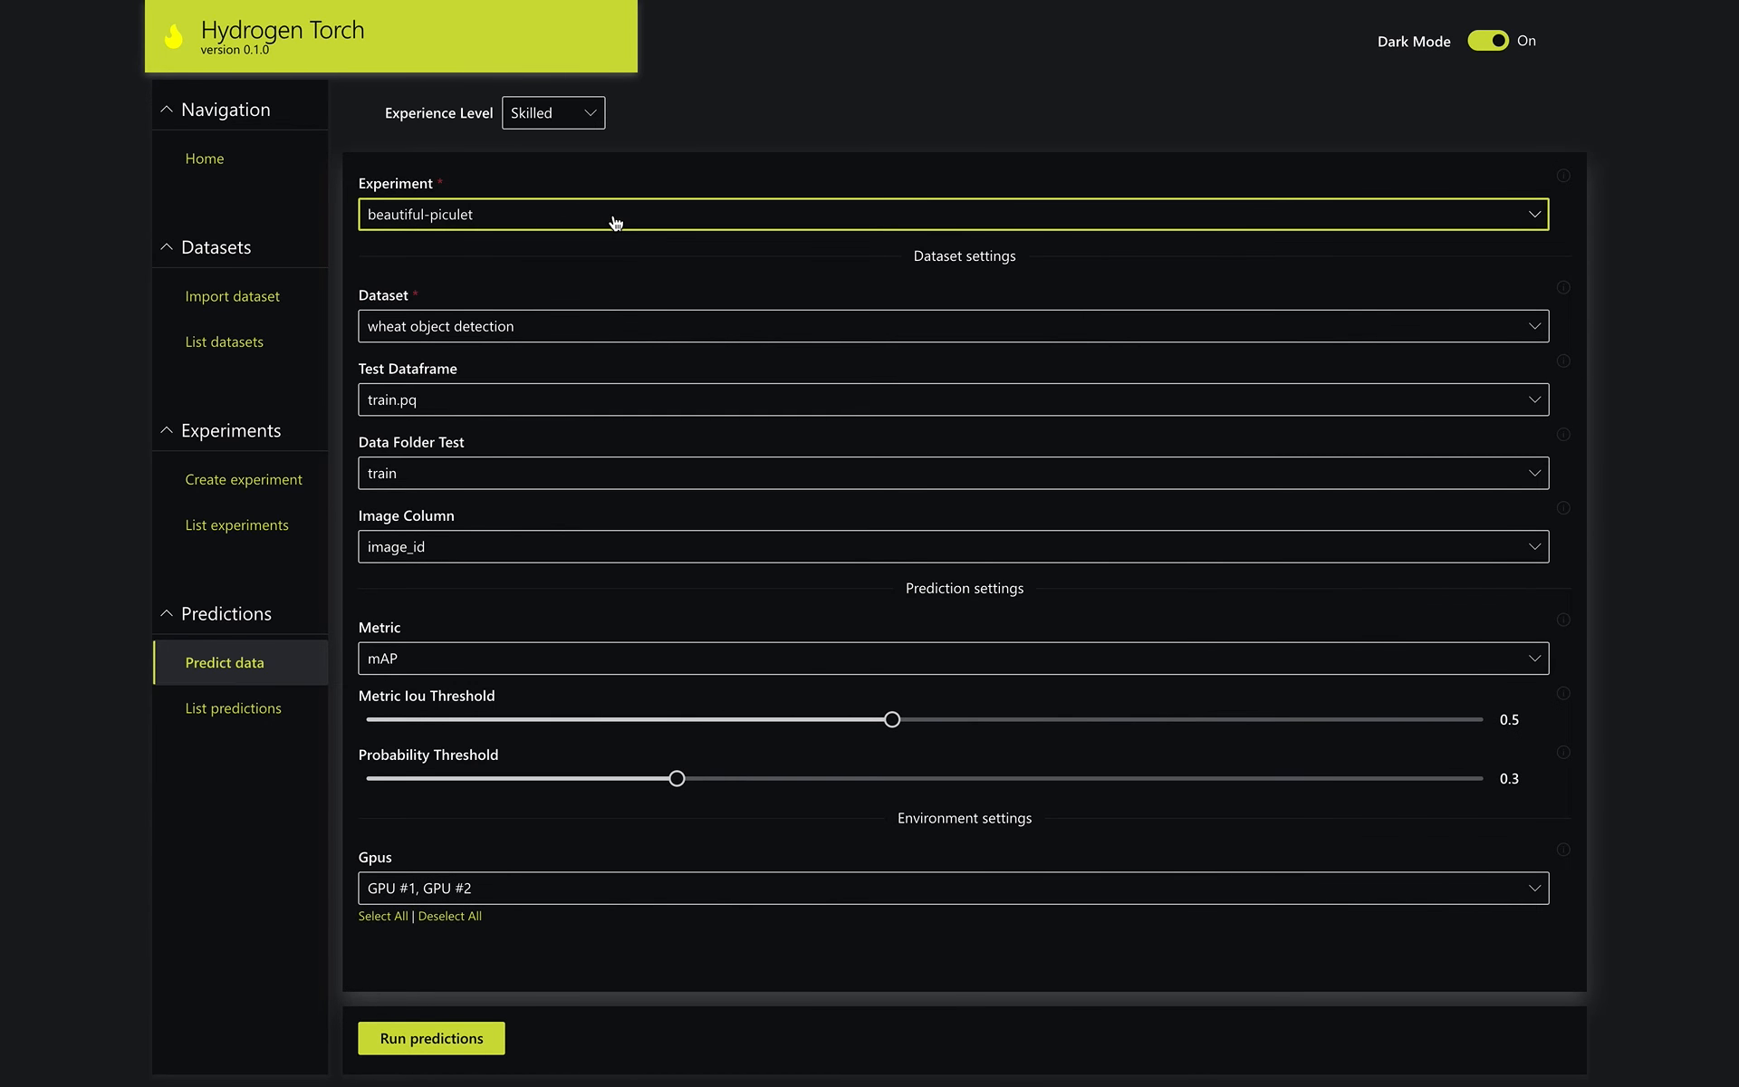
left_click(599, 326)
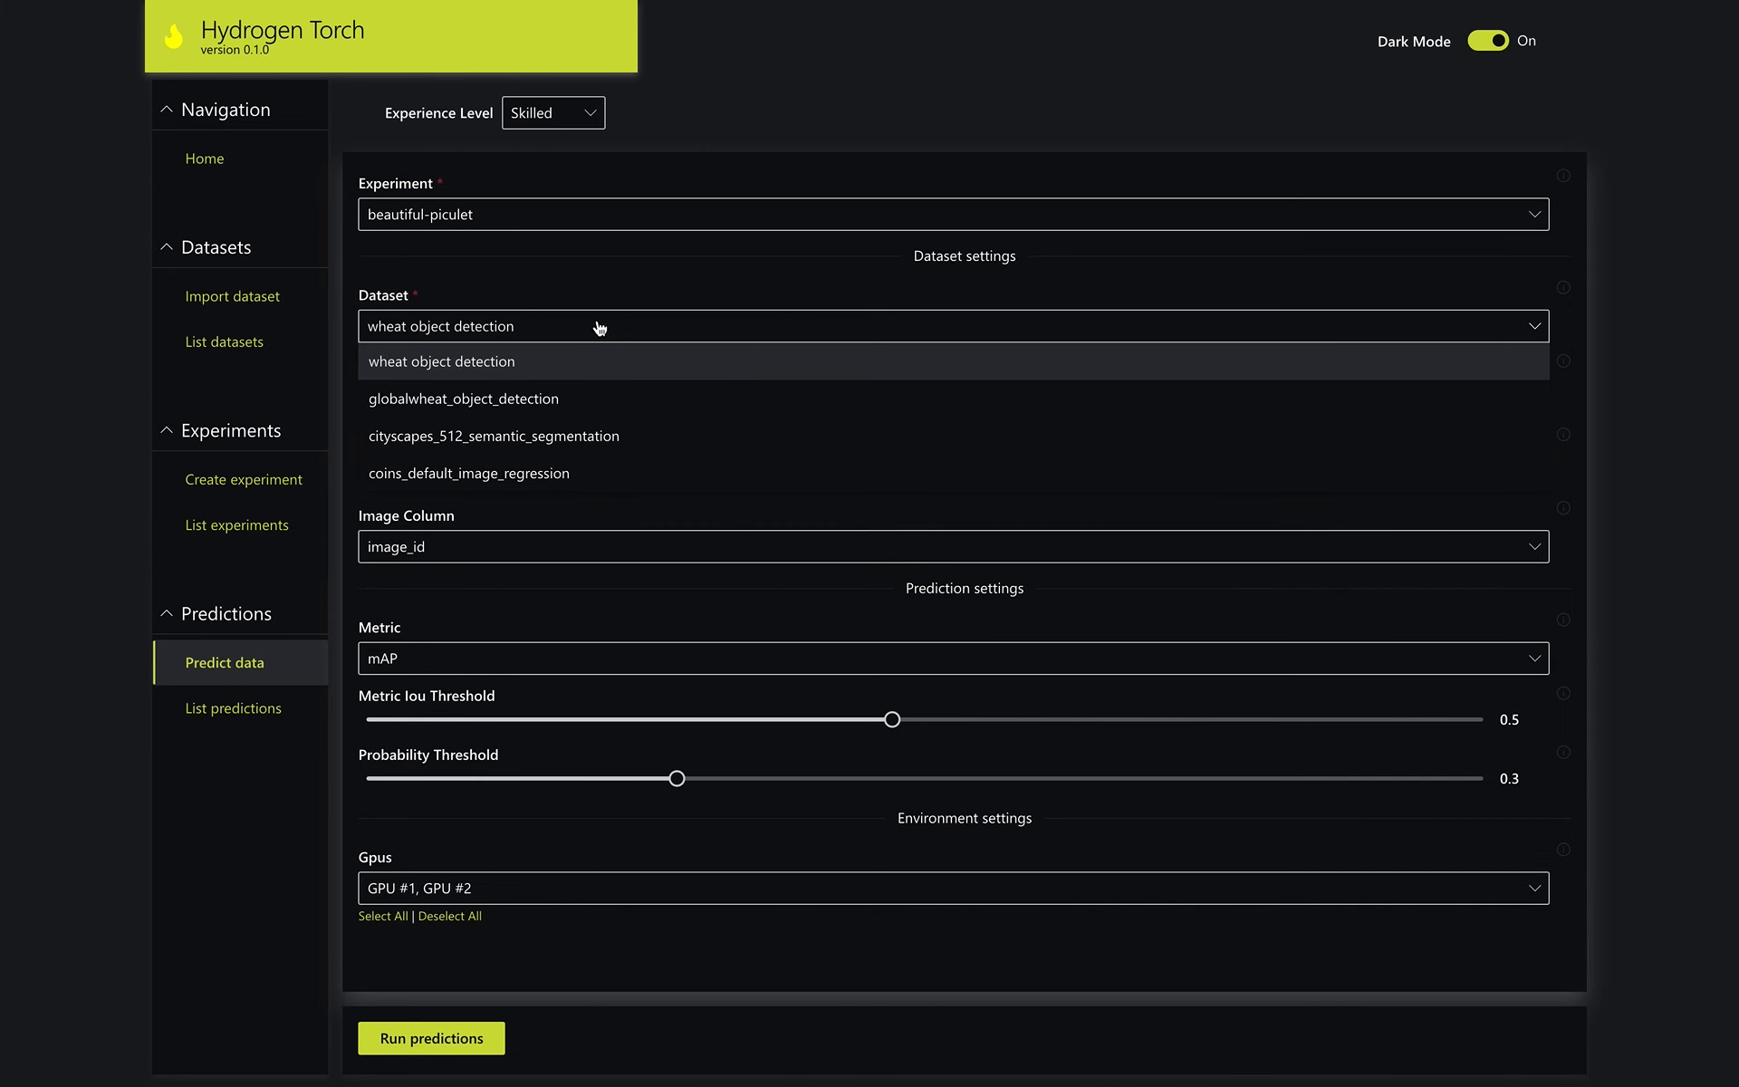
left_click(599, 326)
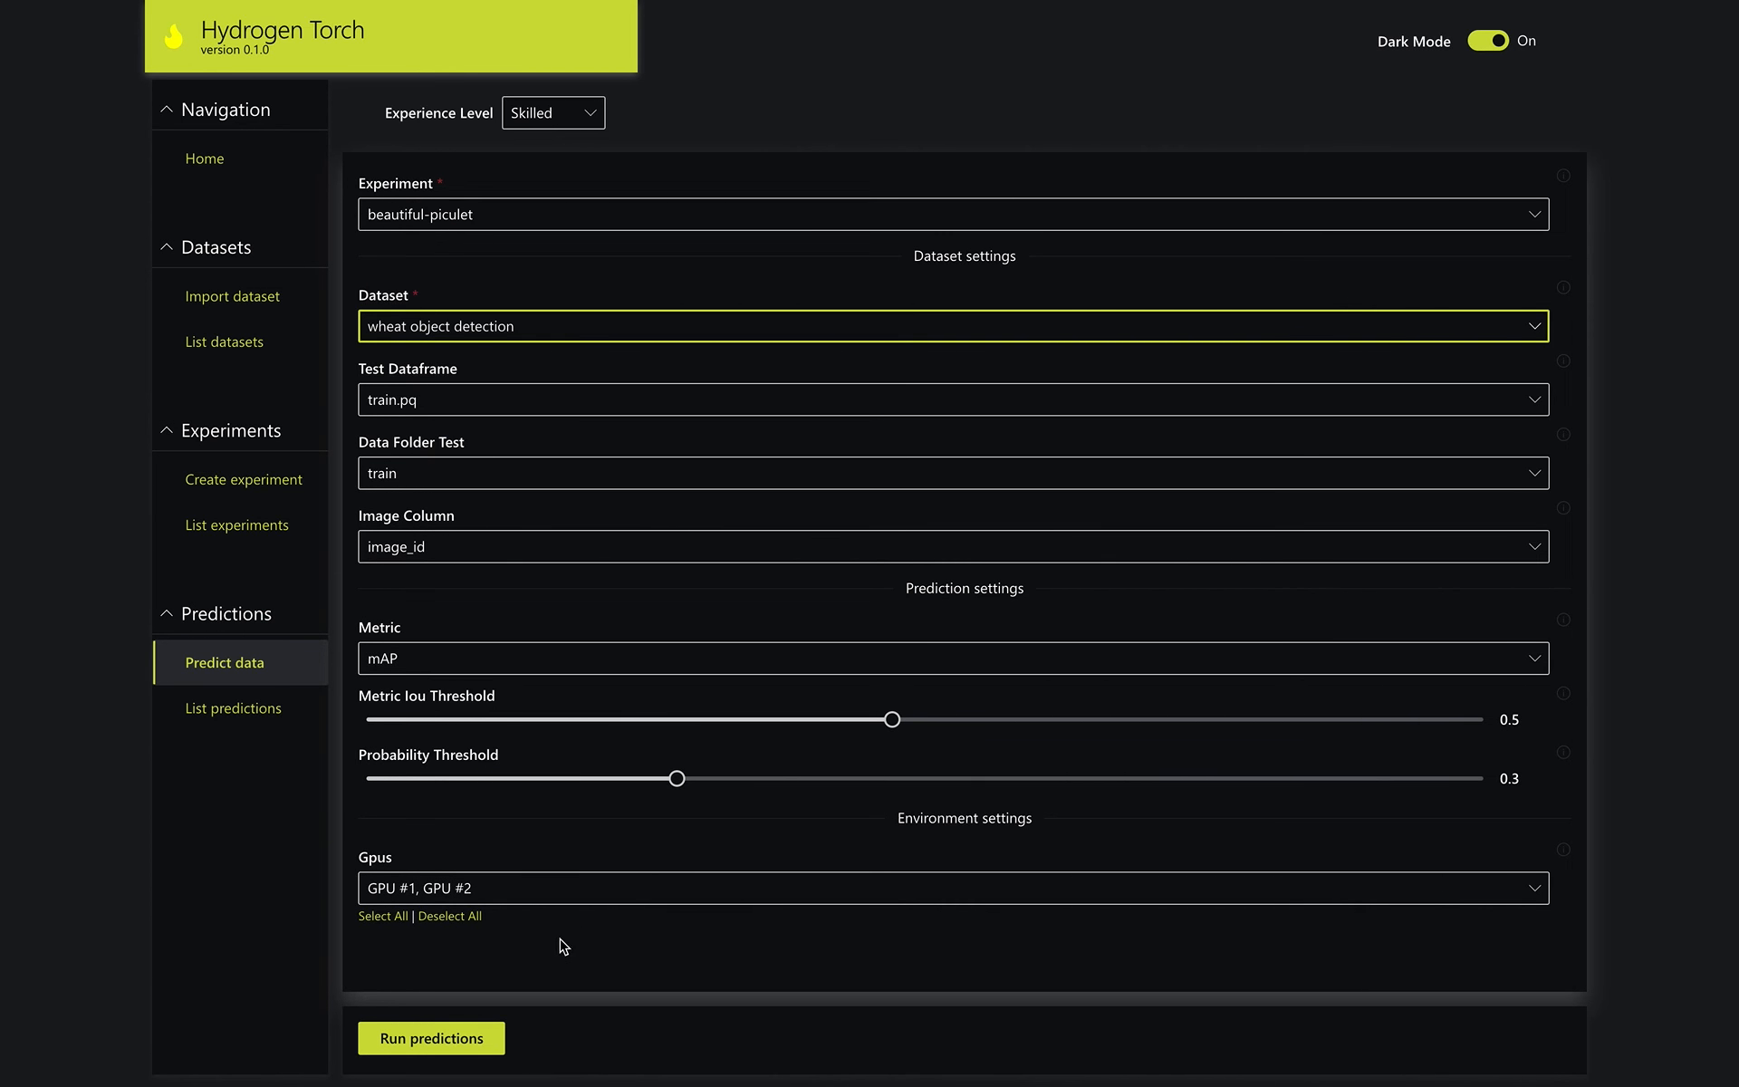
left_click(487, 1039)
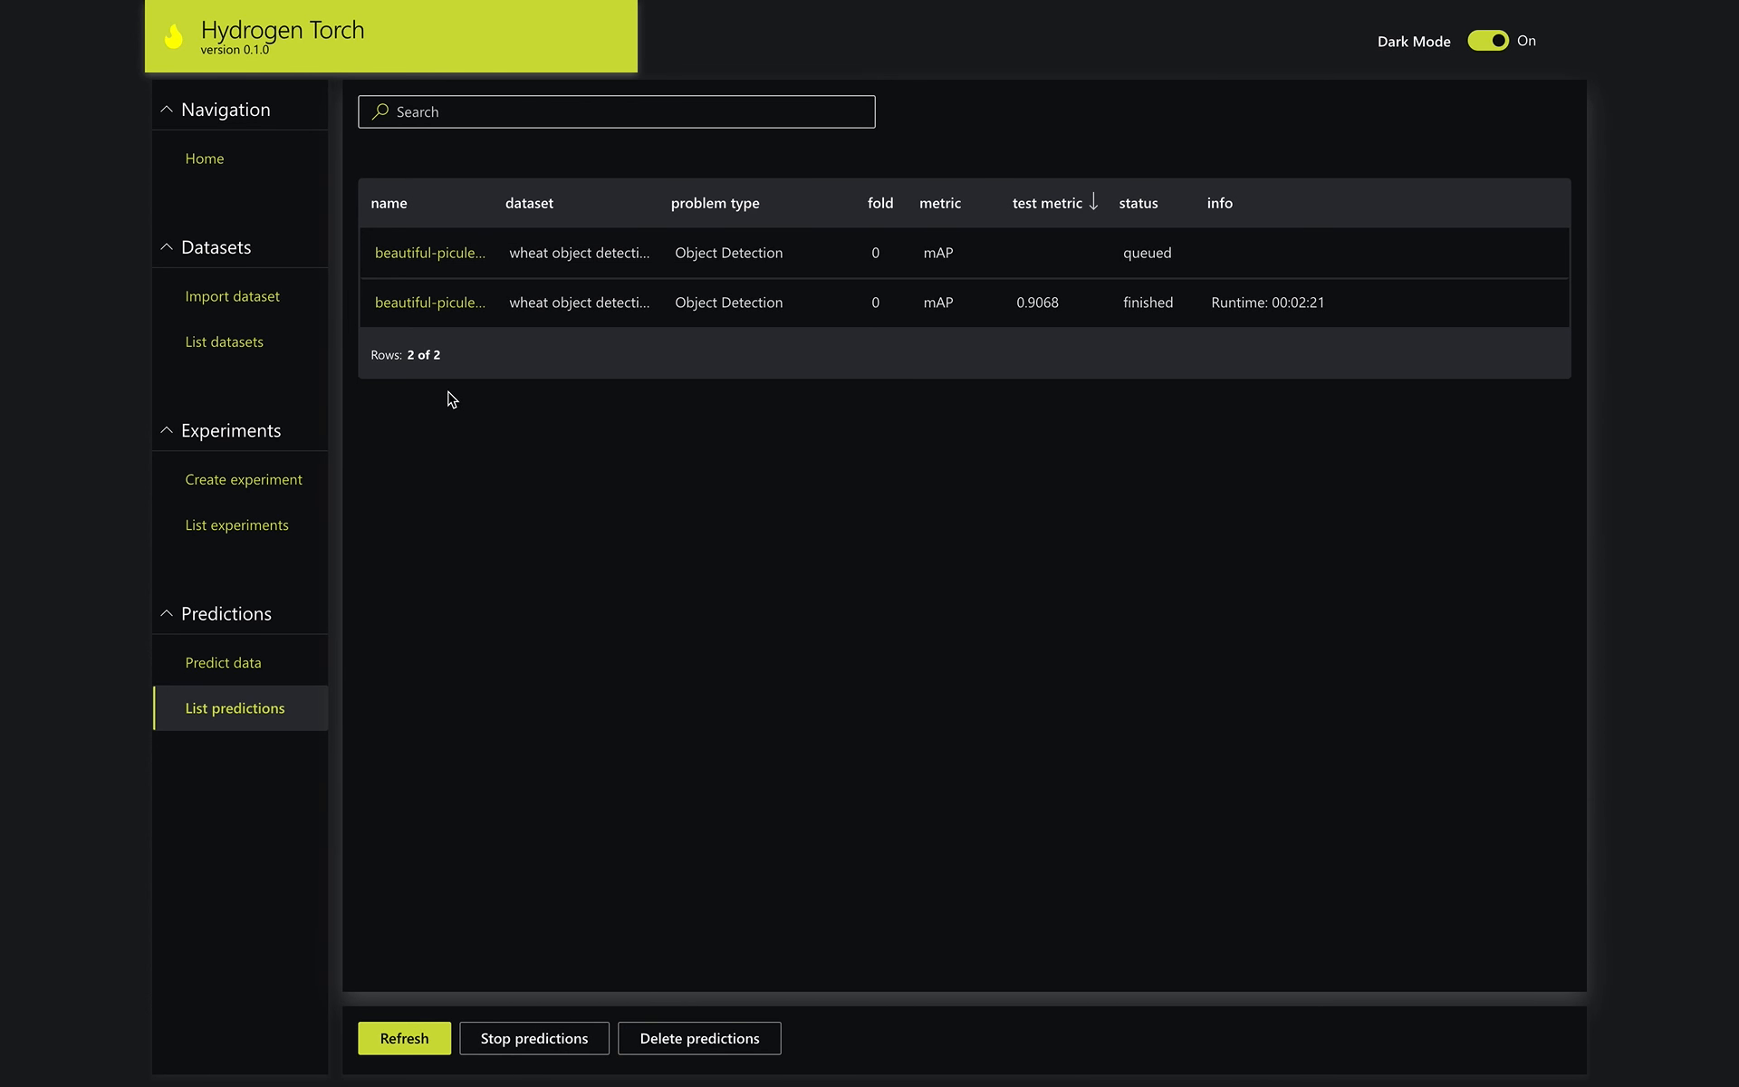
Open the finished beautiful-piculet prediction and review its summary, metrics, logs and configuration
left_click(431, 310)
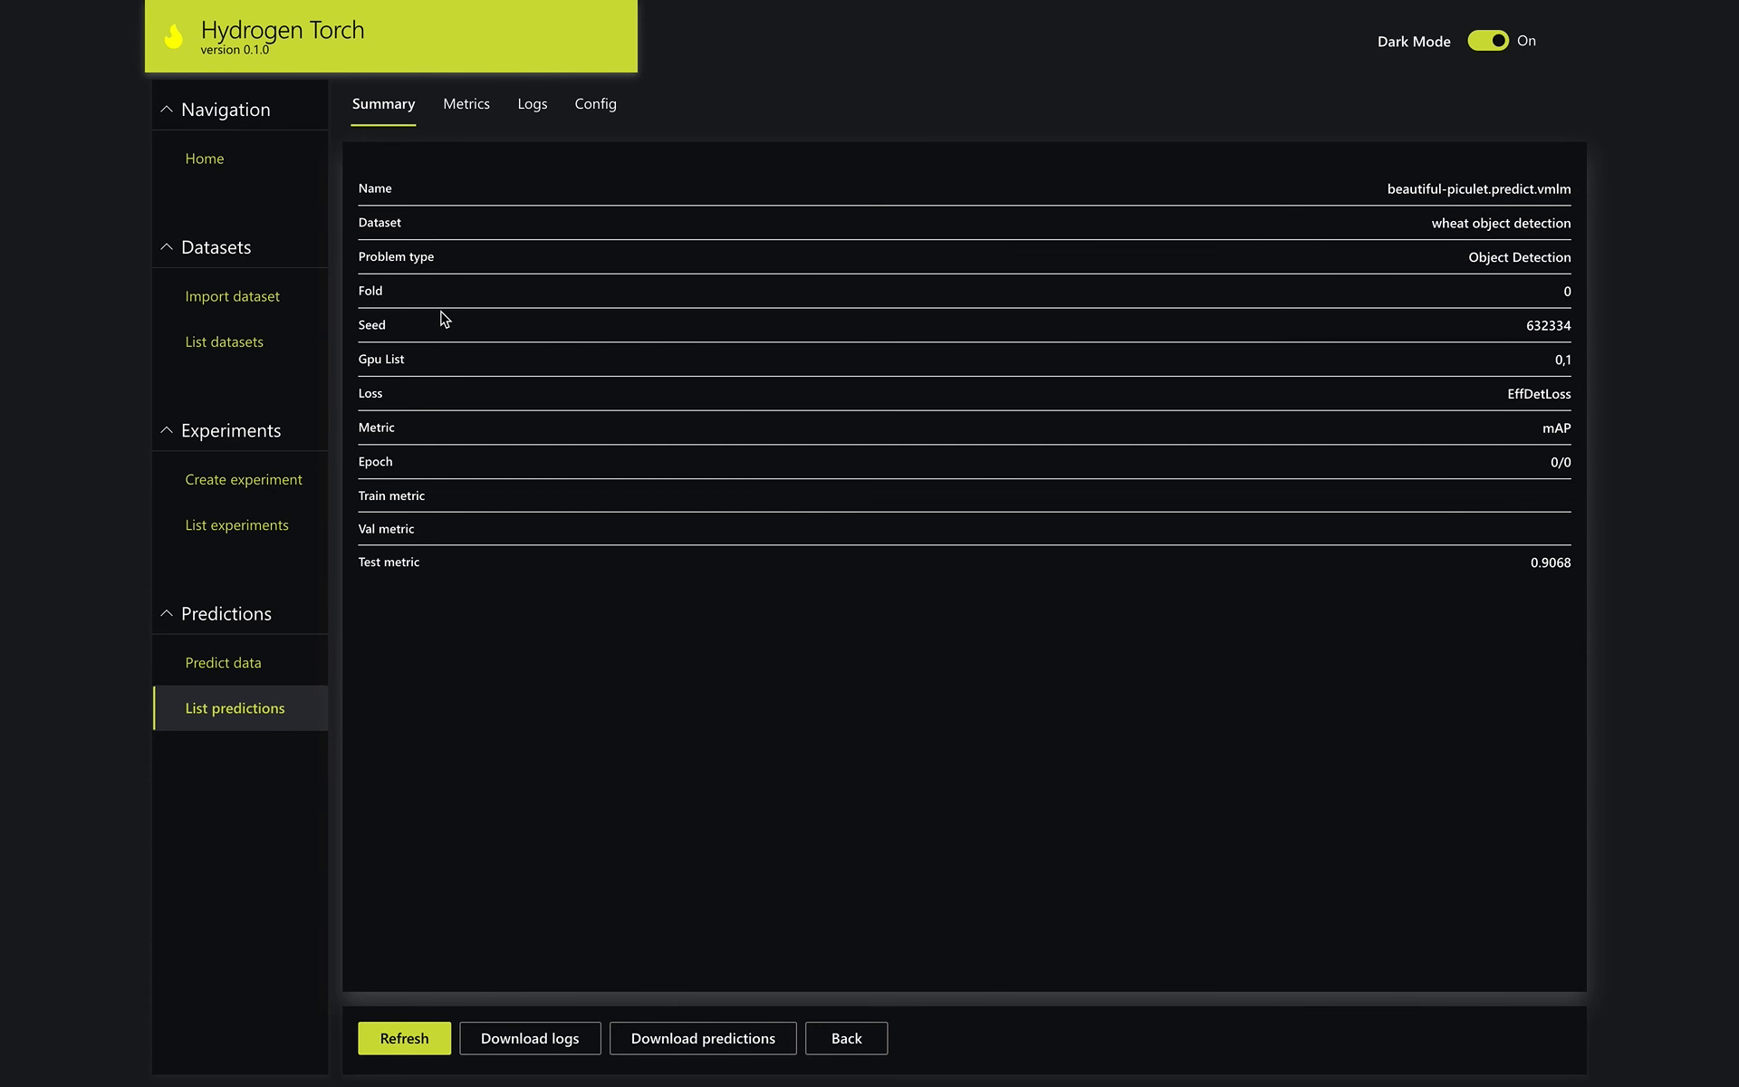
left_click(473, 110)
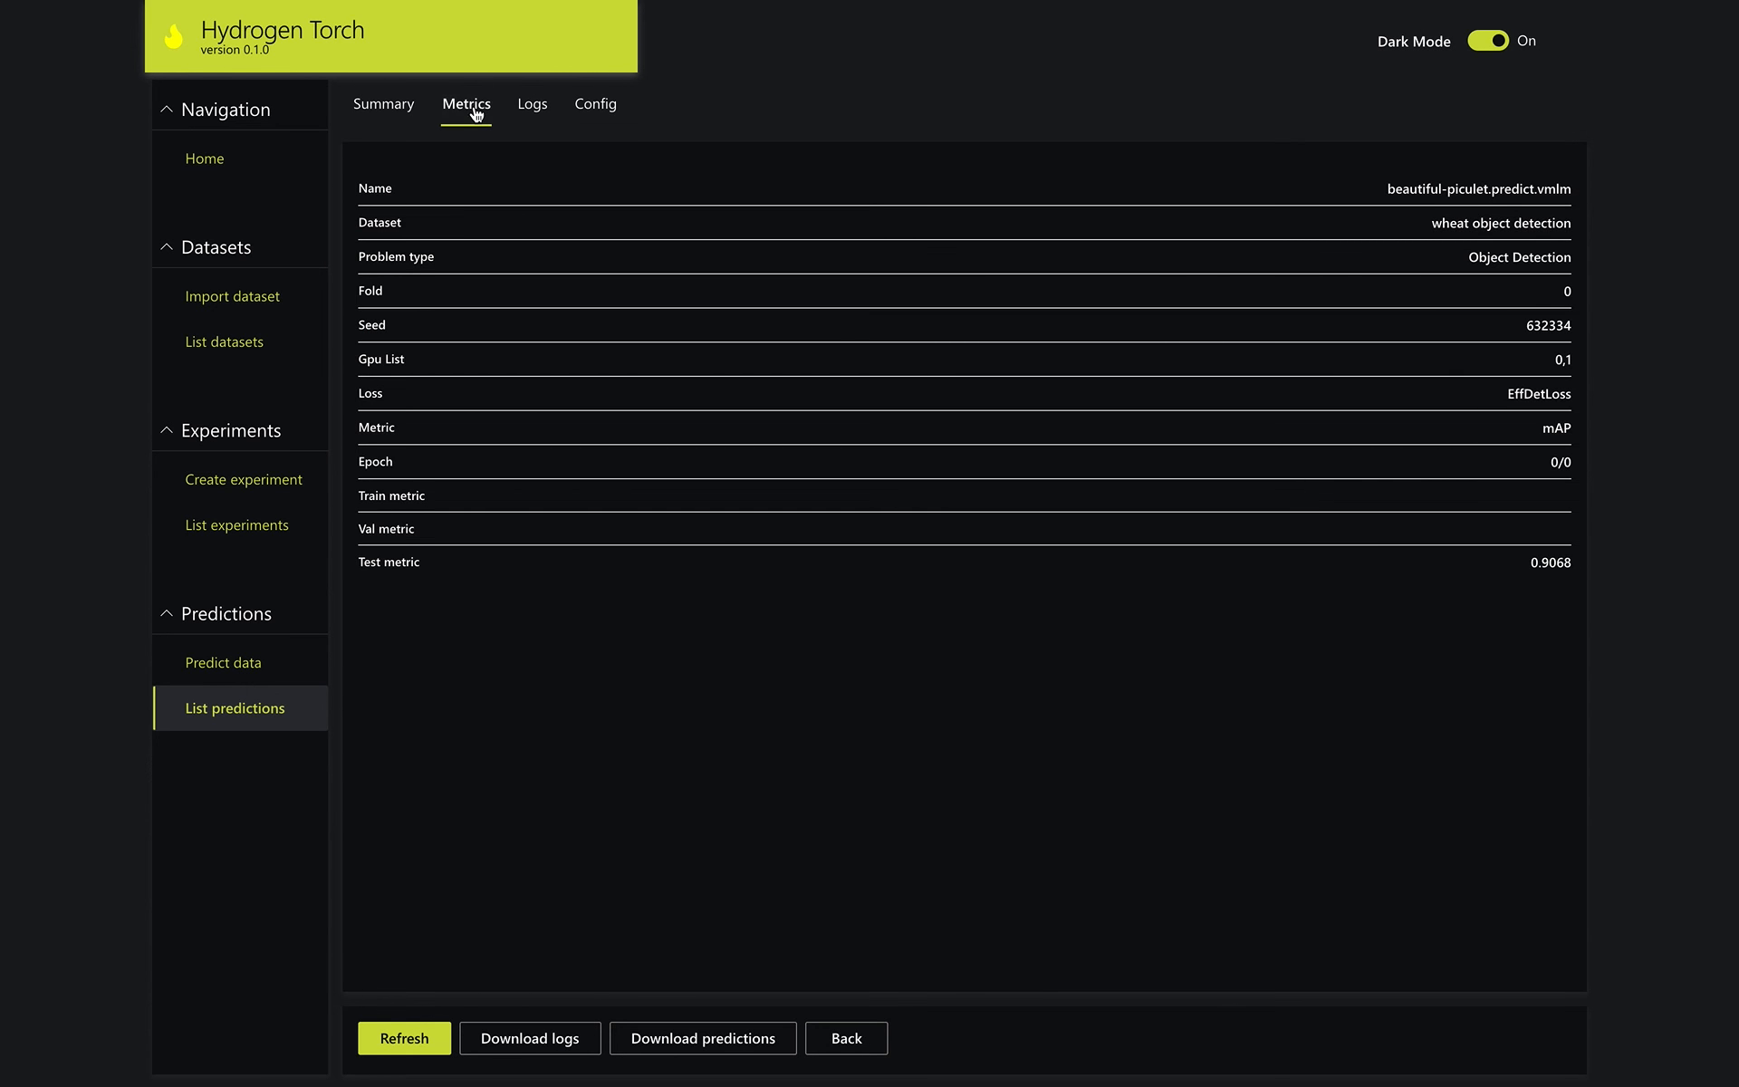
left_click(539, 117)
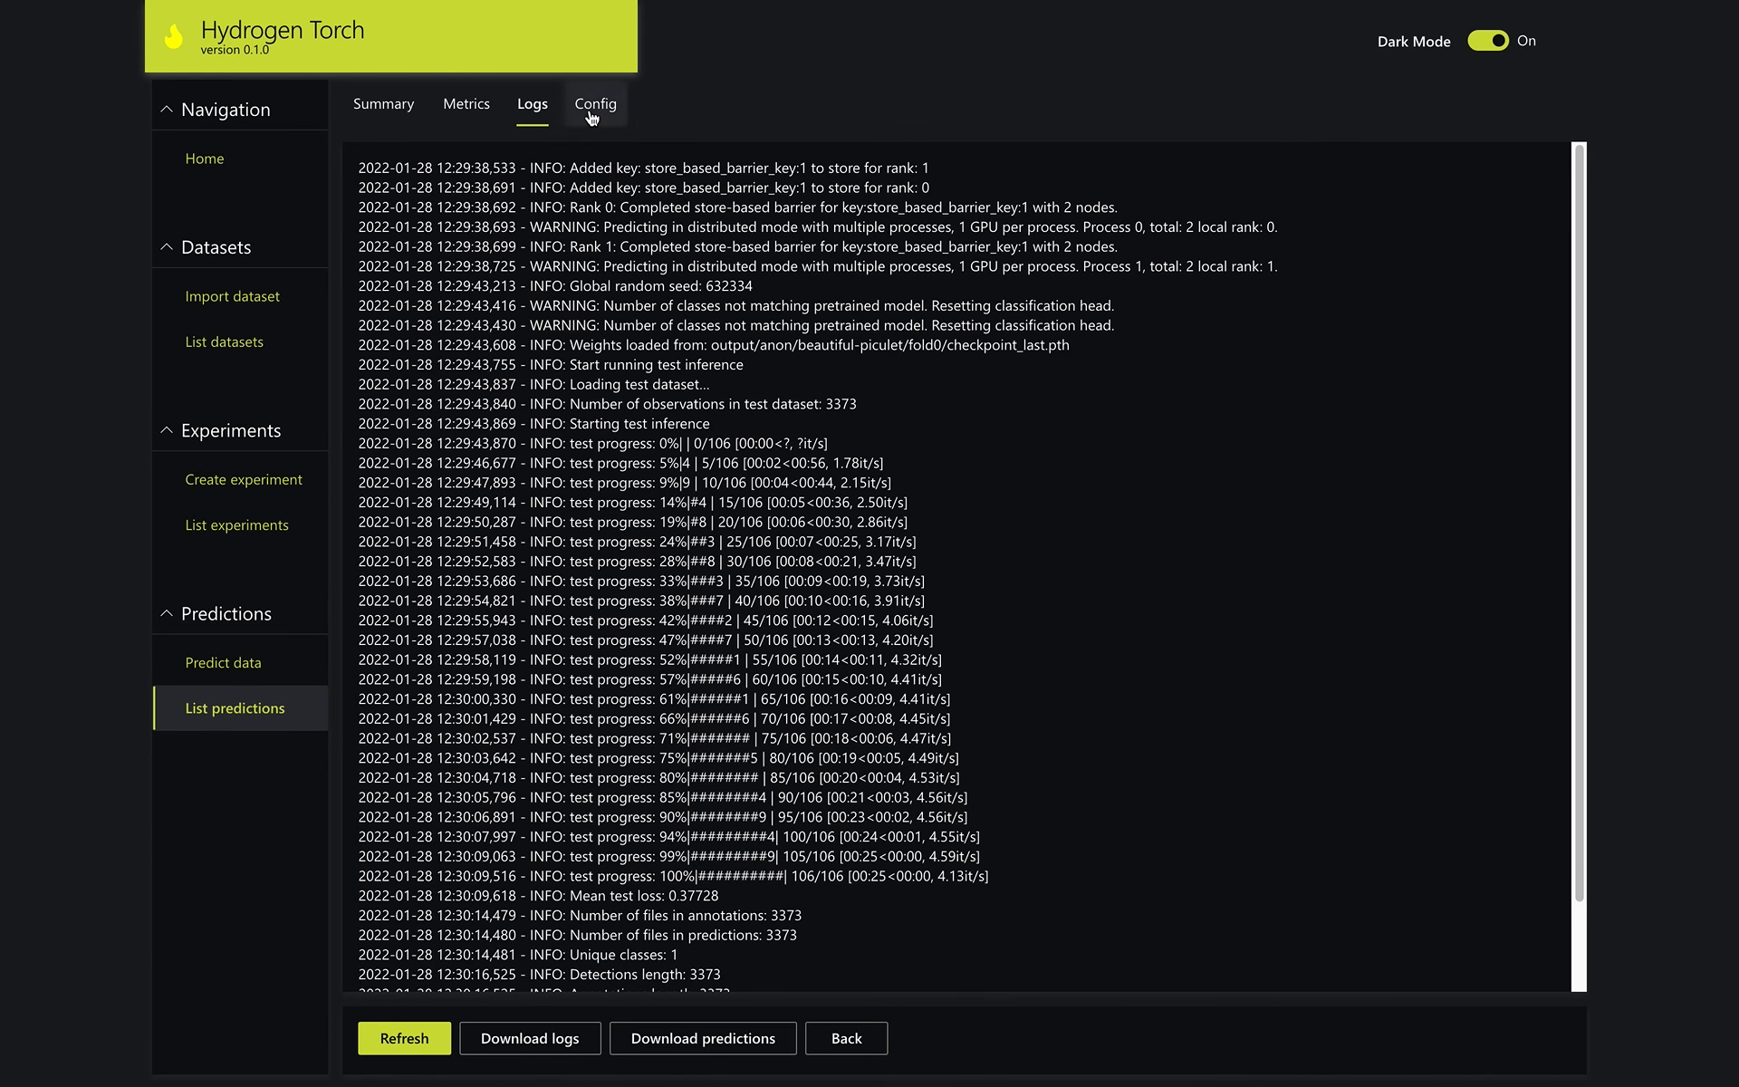
left_click(595, 107)
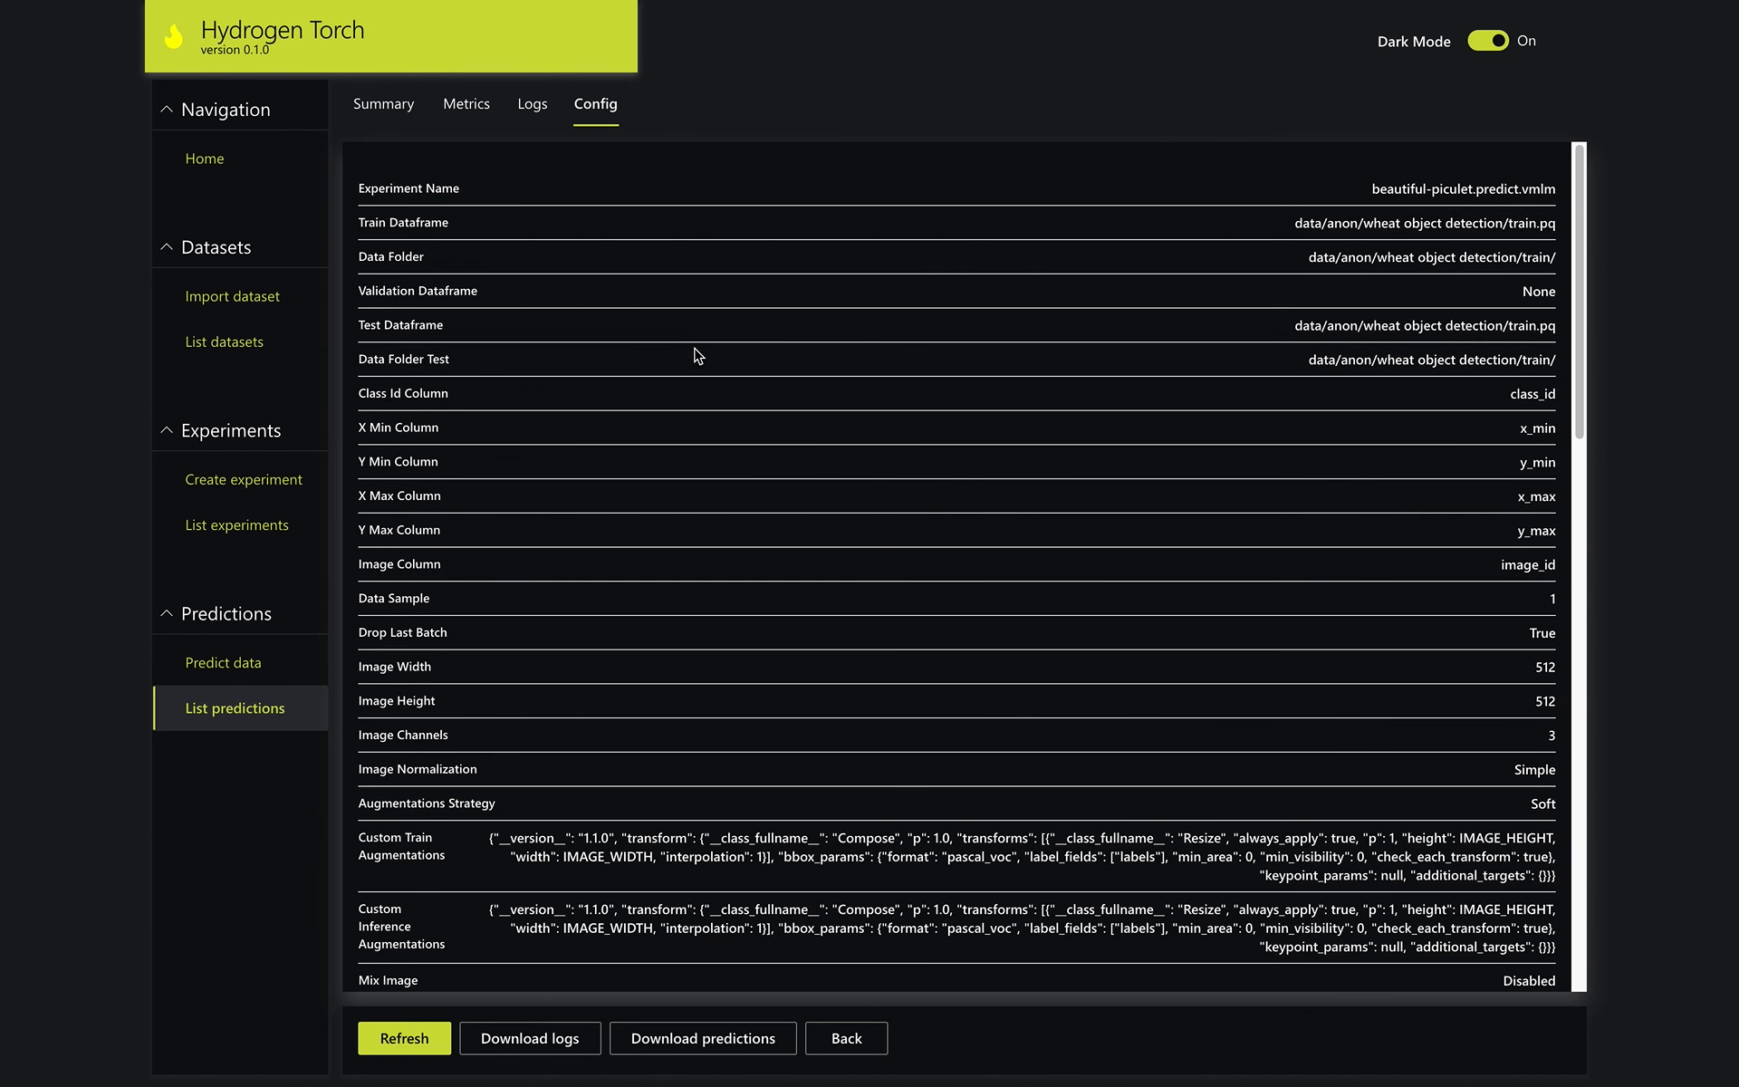